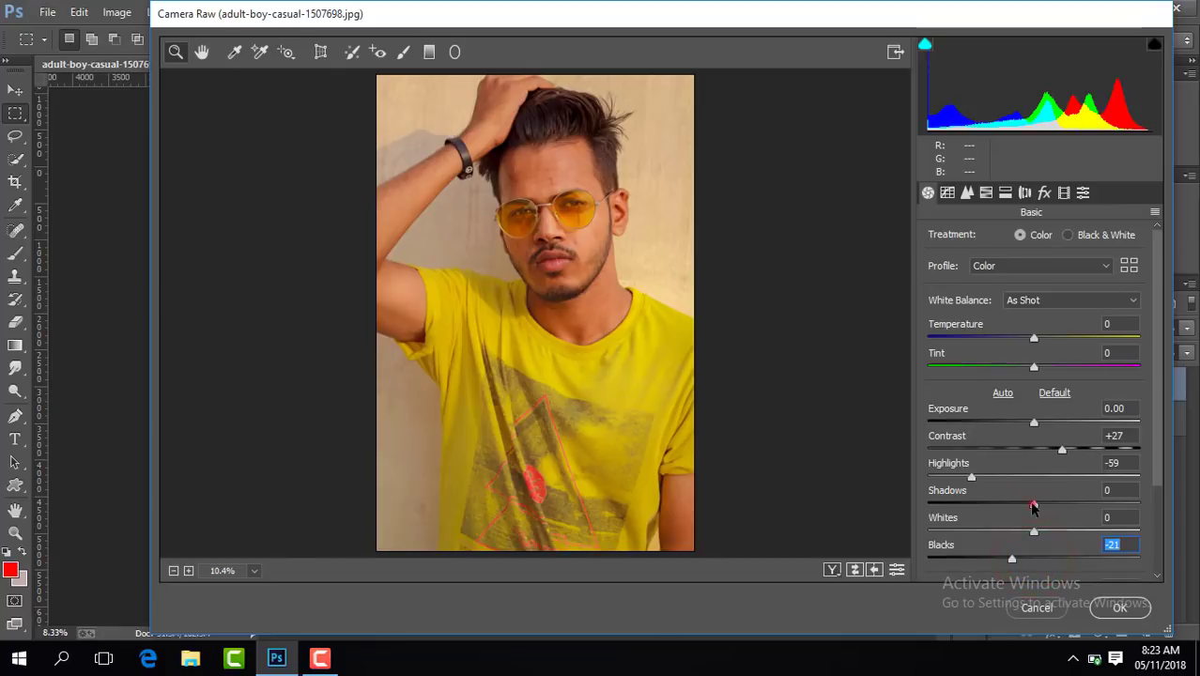
Set Shadows to +68, Blacks to -32, Clarity to +34, Dehaze to +8 and Vibrance to +12 in the Basic adjustments.
left_click_drag(1032, 505, 1103, 507)
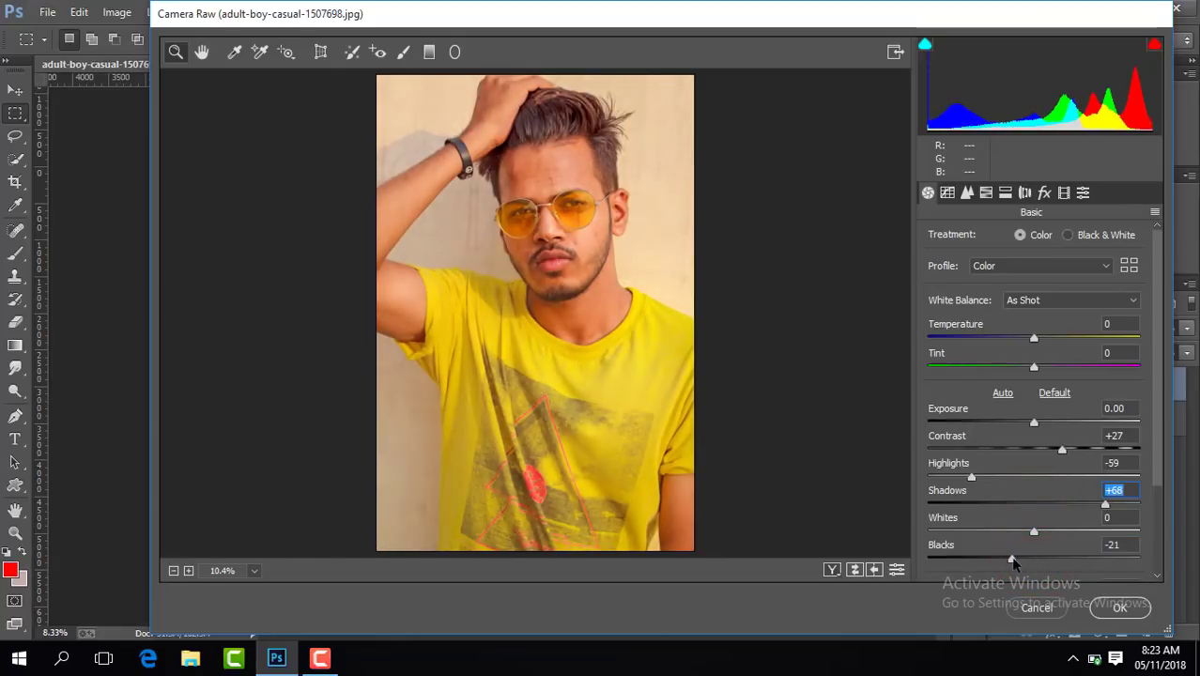
left_click_drag(1156, 474, 1075, 537)
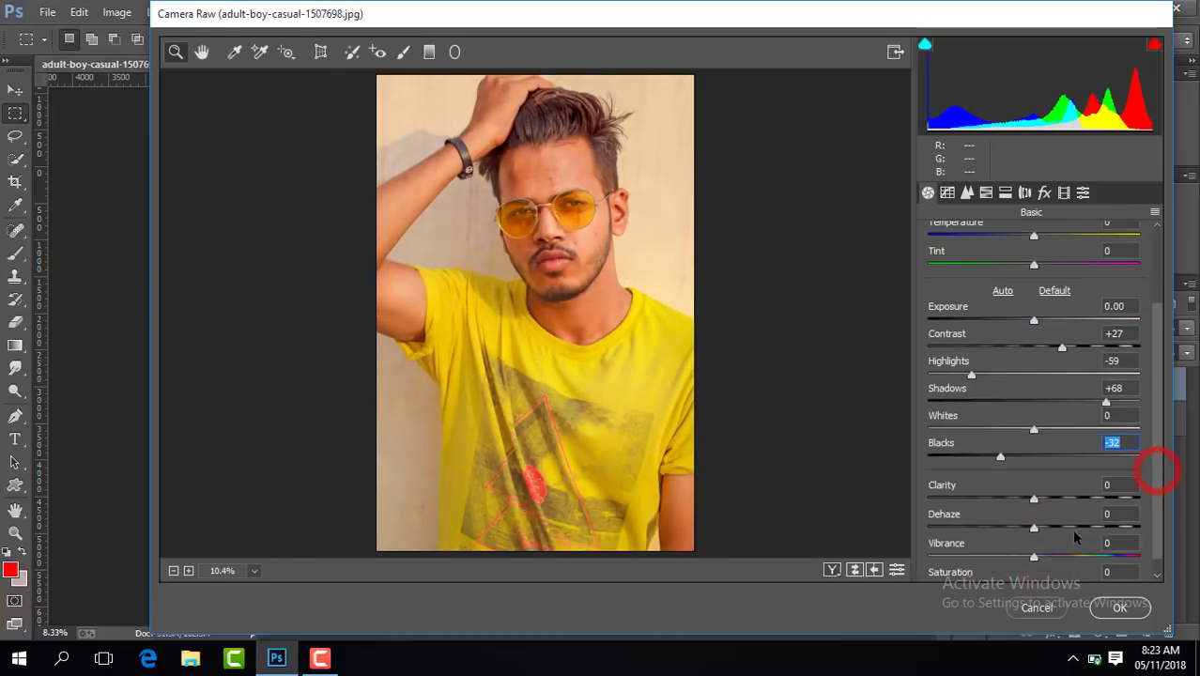
left_click_drag(1036, 503, 1063, 502)
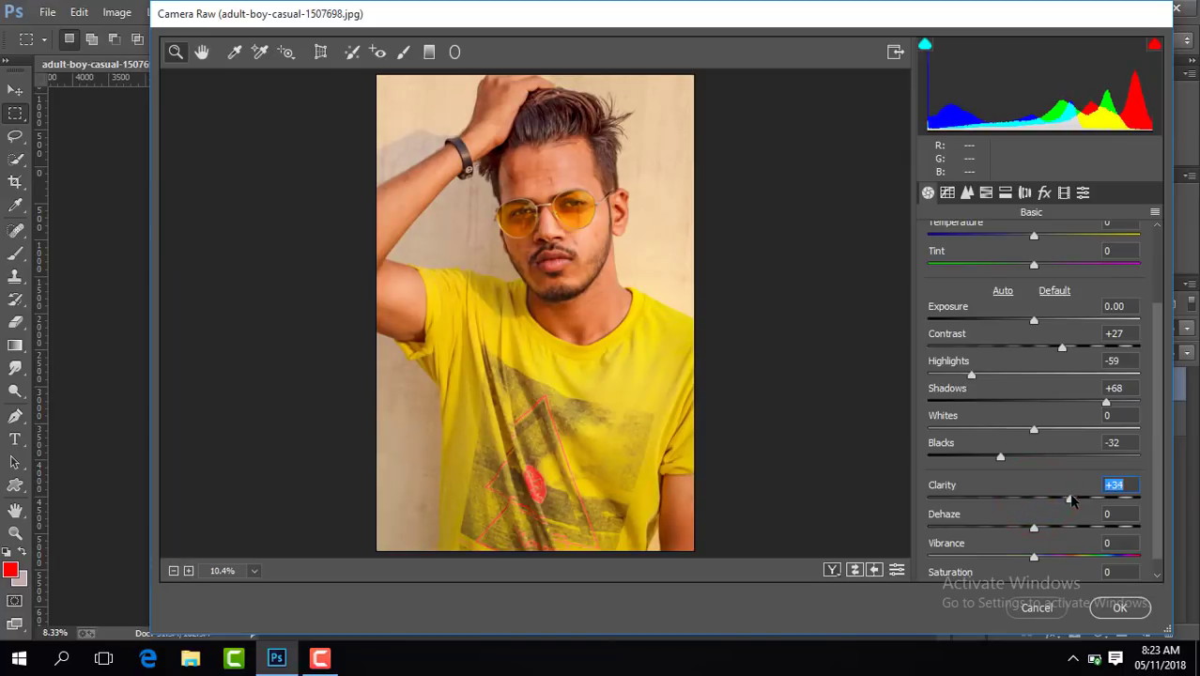
left_click_drag(1051, 532, 1049, 535)
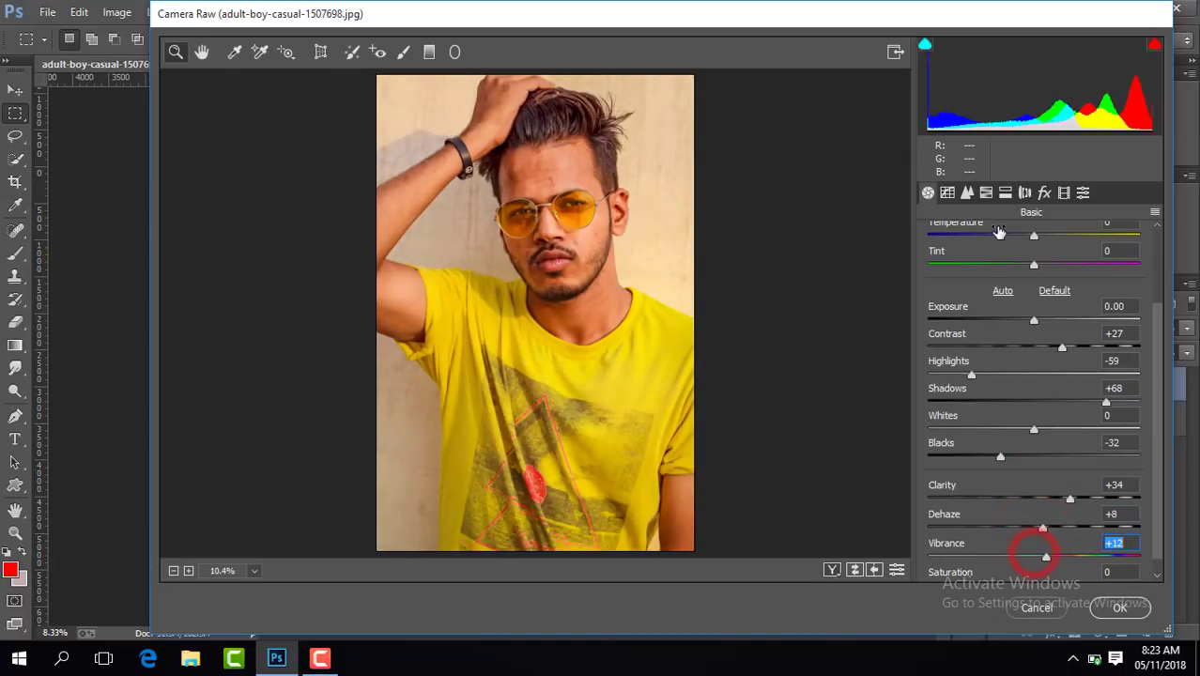
Set the HSL saturation of Reds to -38 and Oranges to -7, and the luminance of Oranges to +12.
left_click(985, 193)
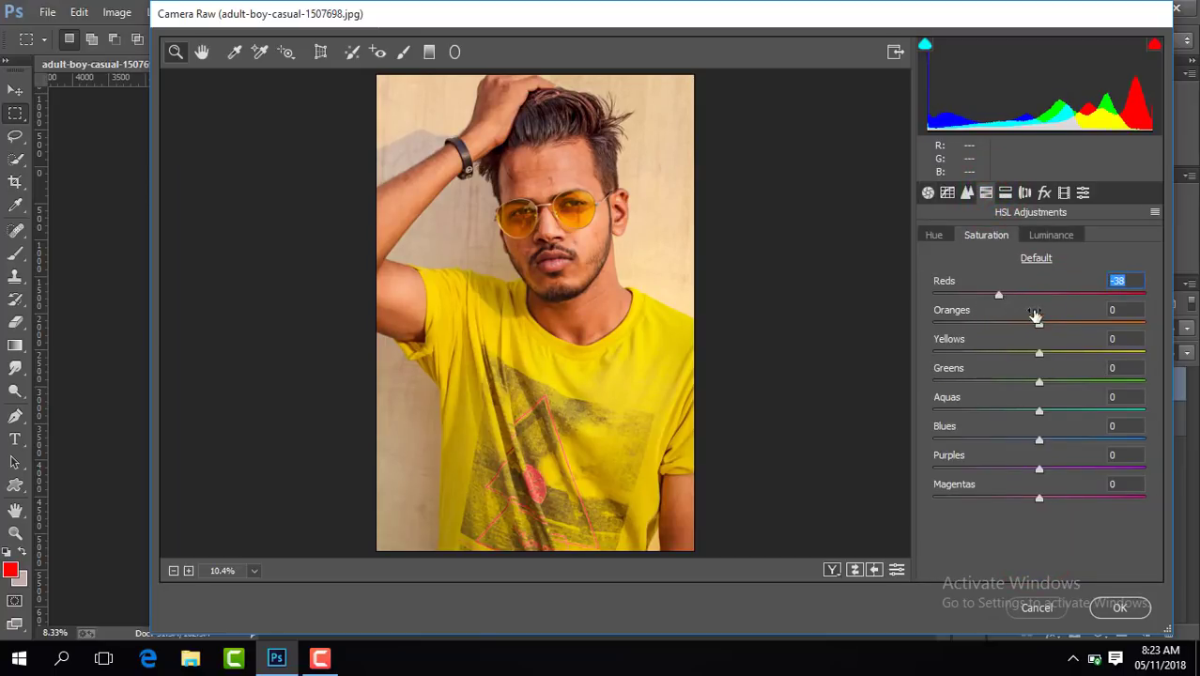
left_click(1042, 235)
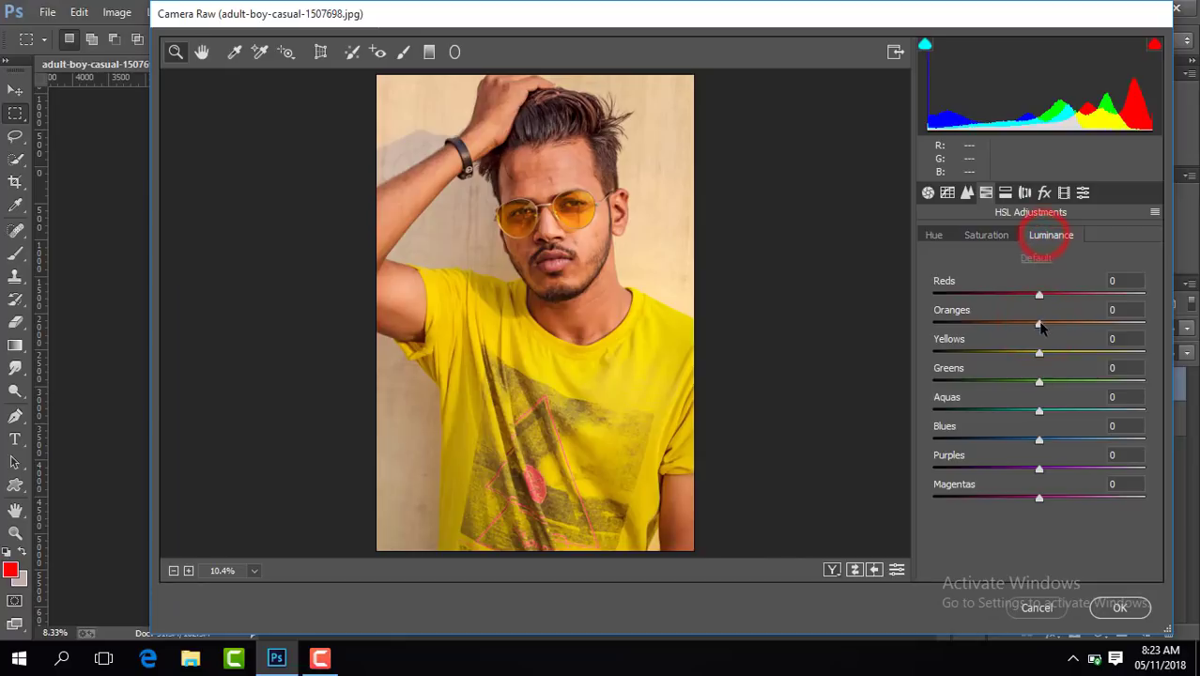
left_click_drag(1040, 325, 1055, 326)
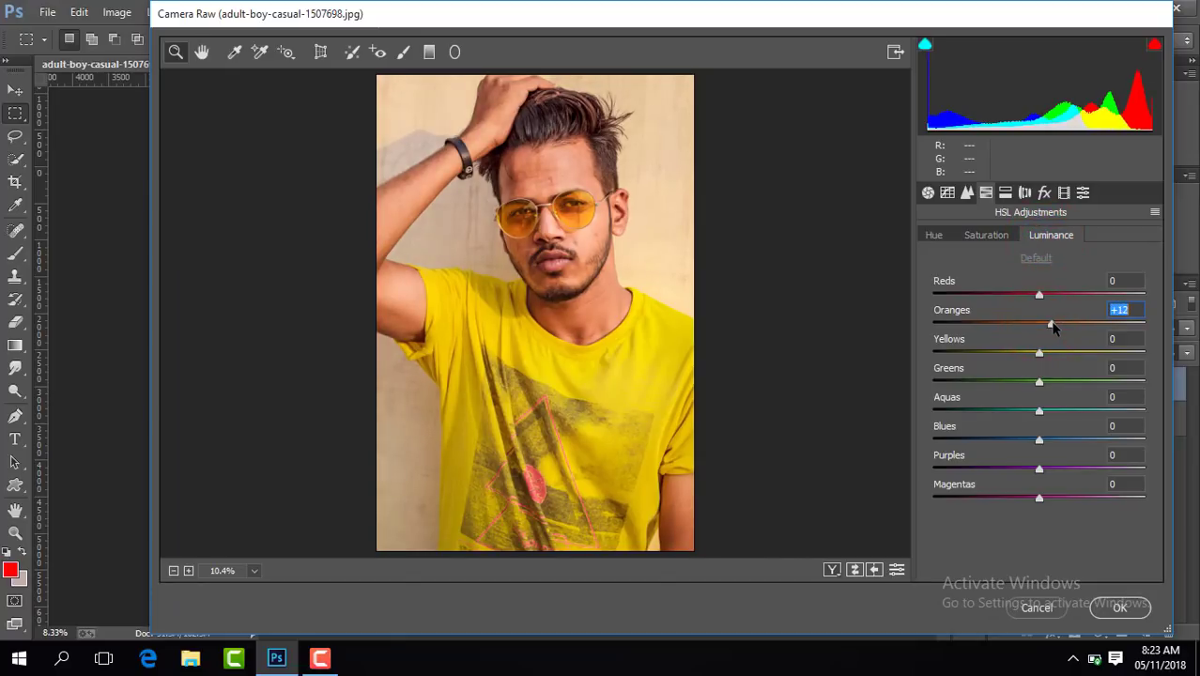
Set the HSL saturation of Yellows and Greens to -100 and of Blues to +38.
left_click(985, 235)
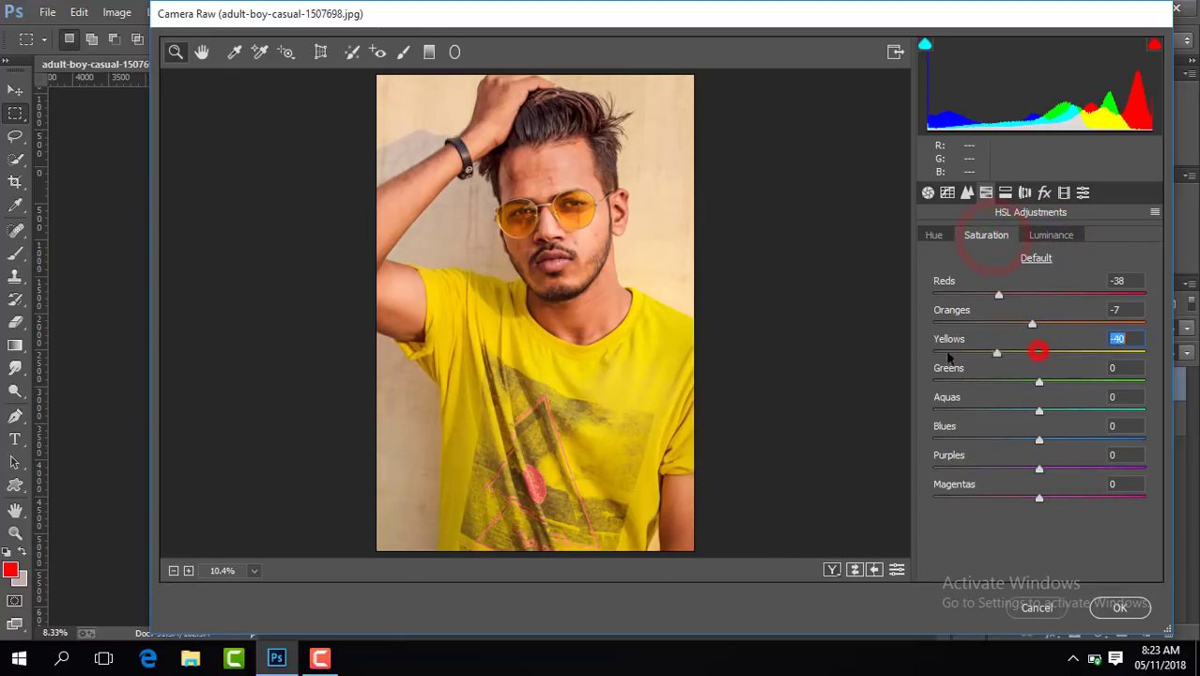
left_click_drag(948, 358, 899, 358)
key("p")
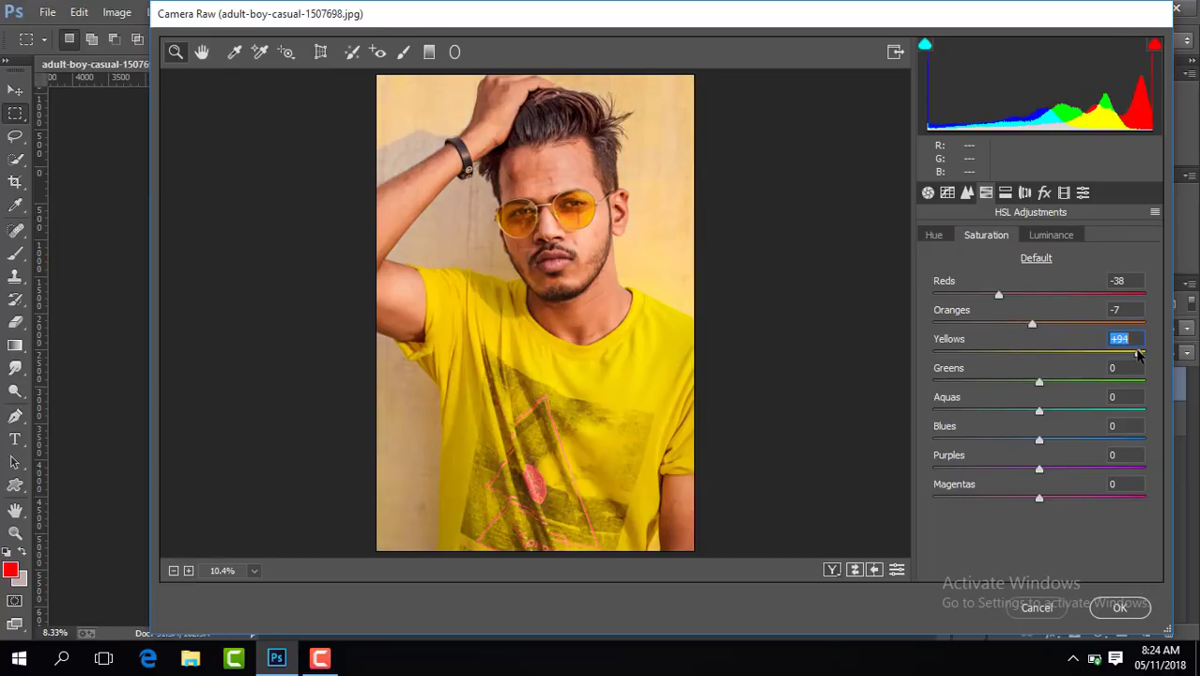
key("p")
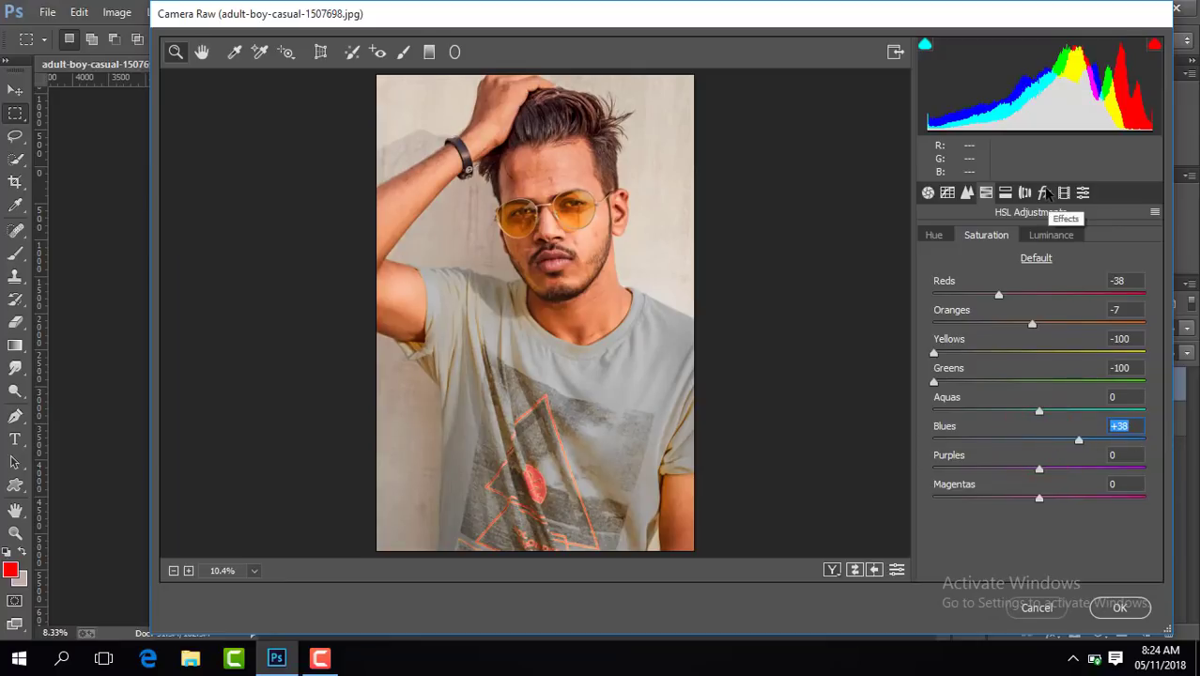
Set the sharpening amount to 49 in the Detail adjustments.
left_click(968, 192)
left_click_drag(930, 266, 997, 264)
left_click(929, 411)
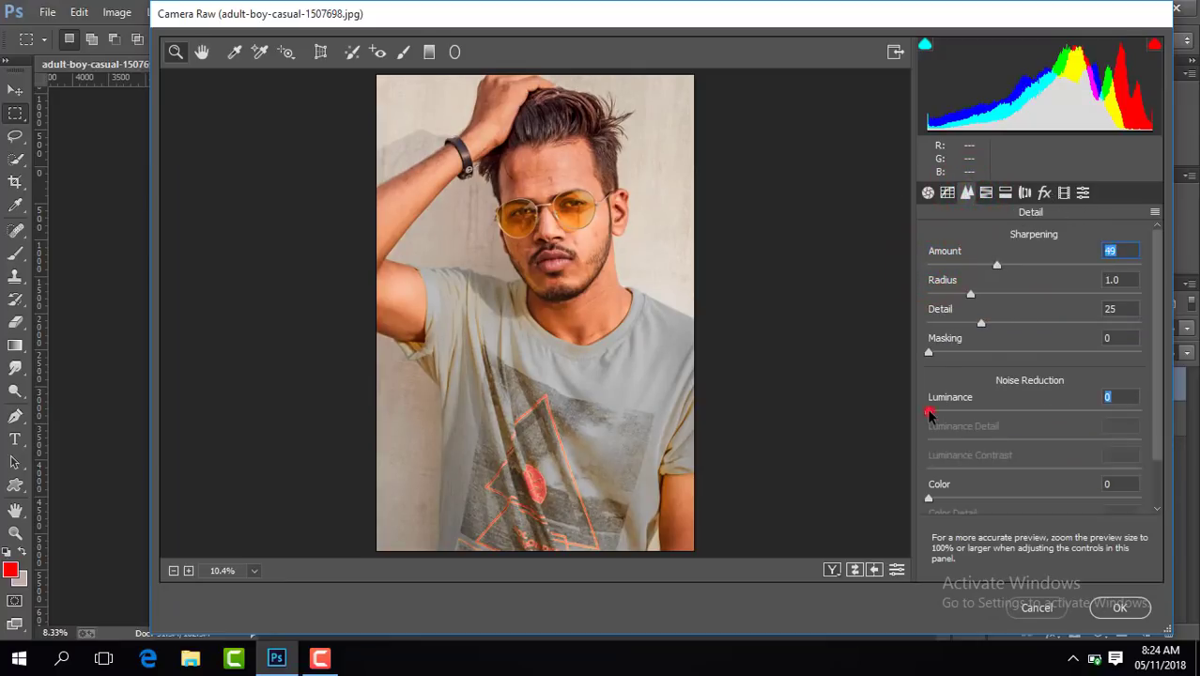
Set the post-crop vignetting amount to -26 and apply the Camera Raw filter to Layer 1.
left_click(1044, 194)
left_click_drag(1023, 422, 1007, 421)
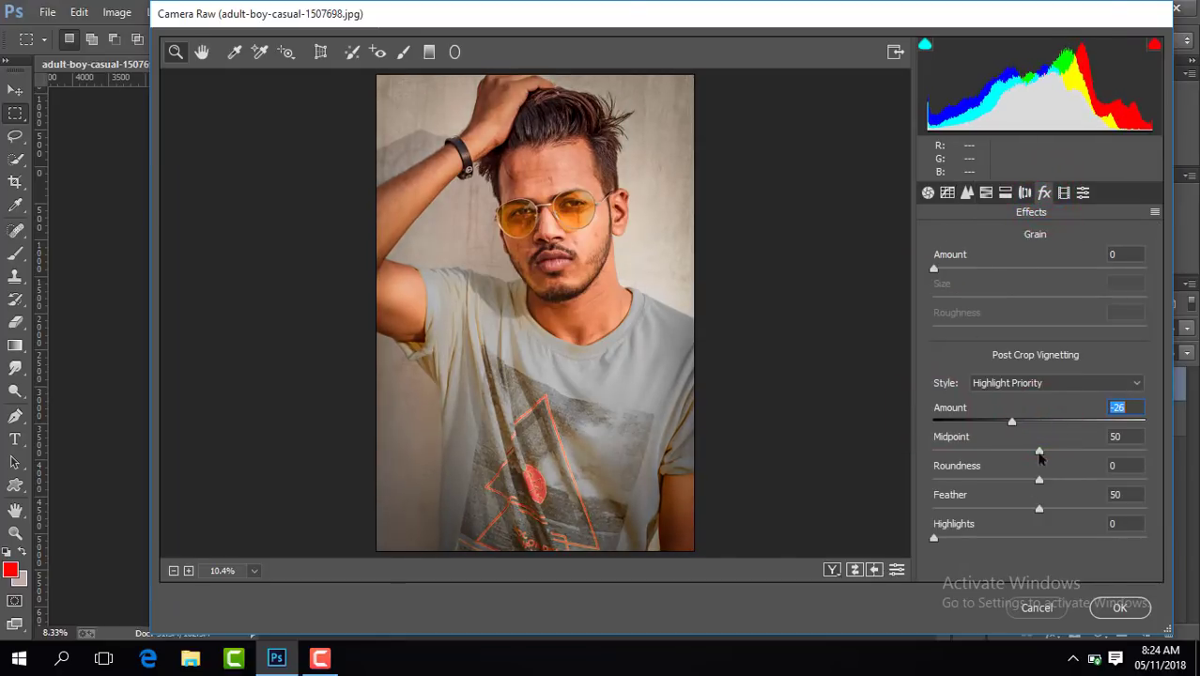
left_click(1119, 609)
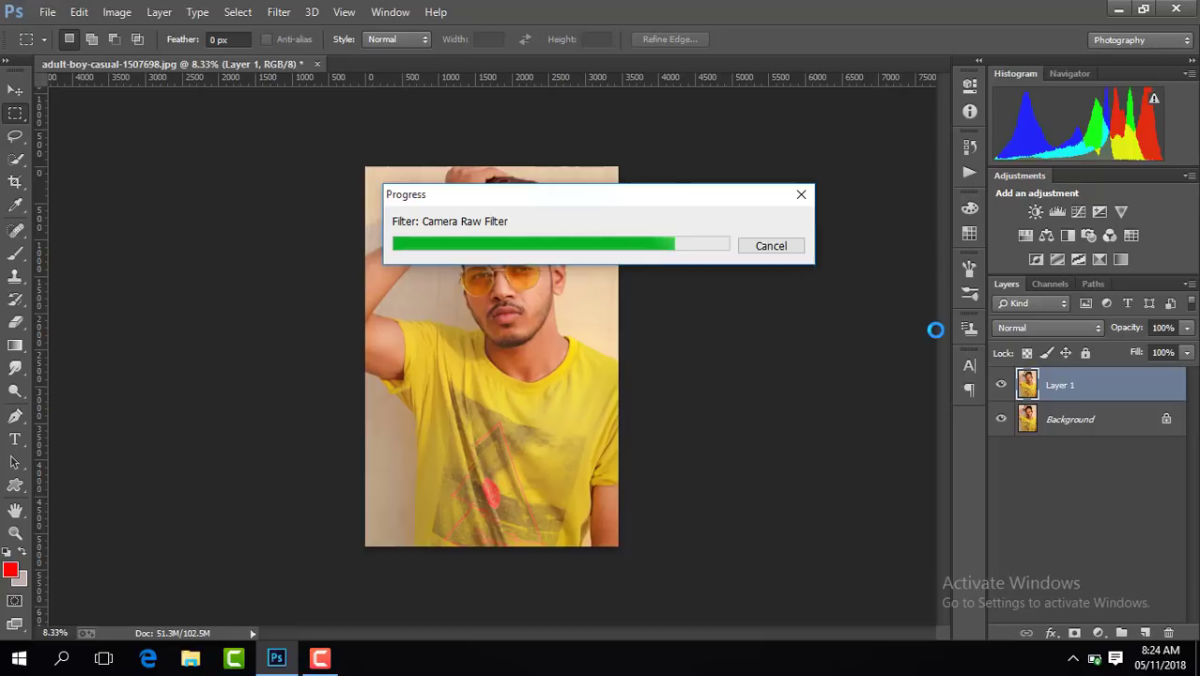
Toggle the visibility of Layer 1 to compare the photo before and after the filter.
left_click(998, 384)
left_click(999, 384)
left_click(999, 384)
left_click(997, 383)
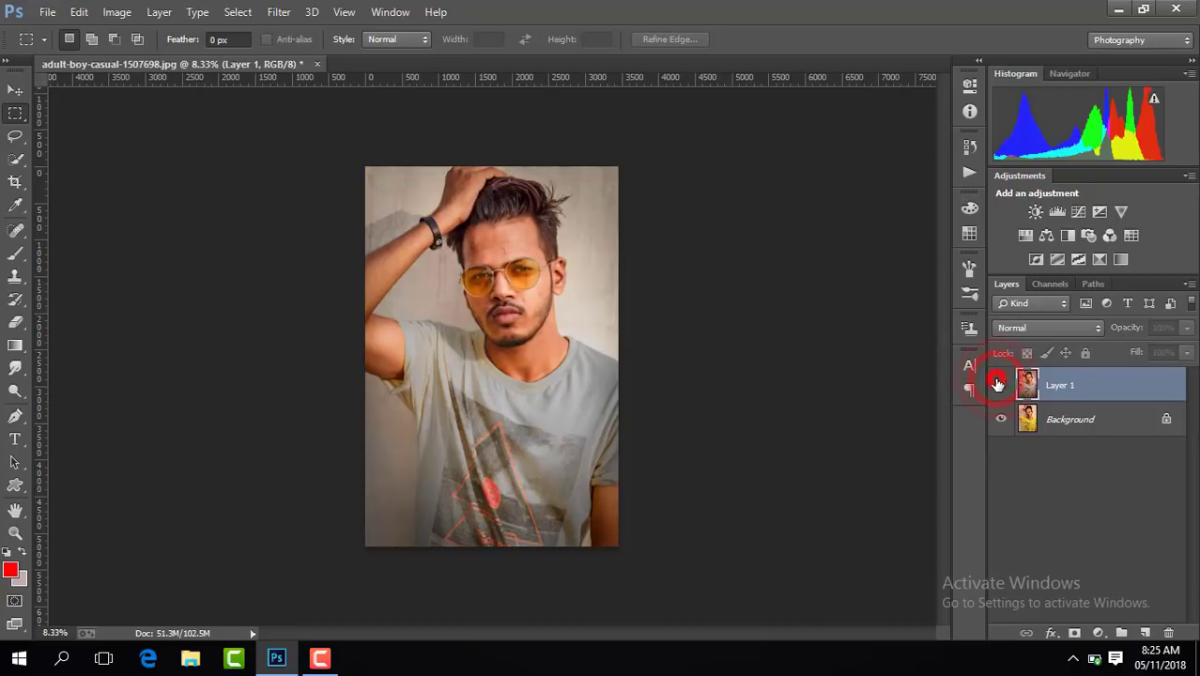
left_click(997, 383)
Duplicate Layer 1 for the skin retouching on the face.
key("ctrl+j")
key("ctrl+plus")
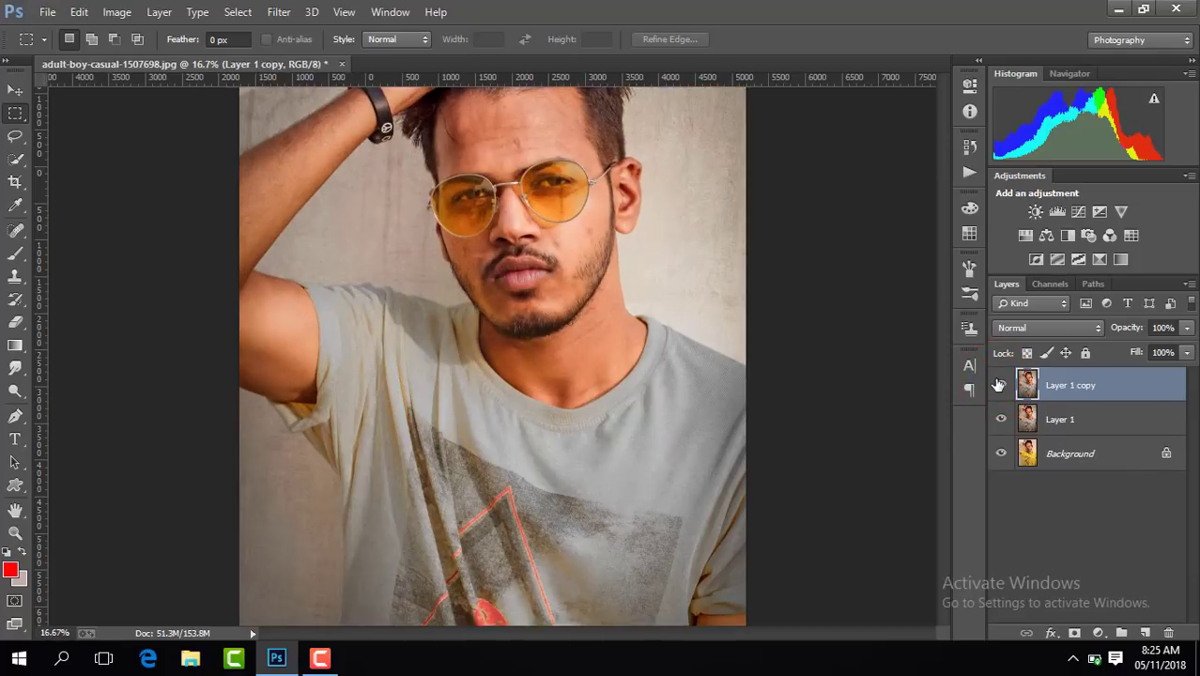
left_click_drag(942, 319, 941, 281)
key("ctrl+plus")
key("ctrl+plus")
key("ctrl+plus")
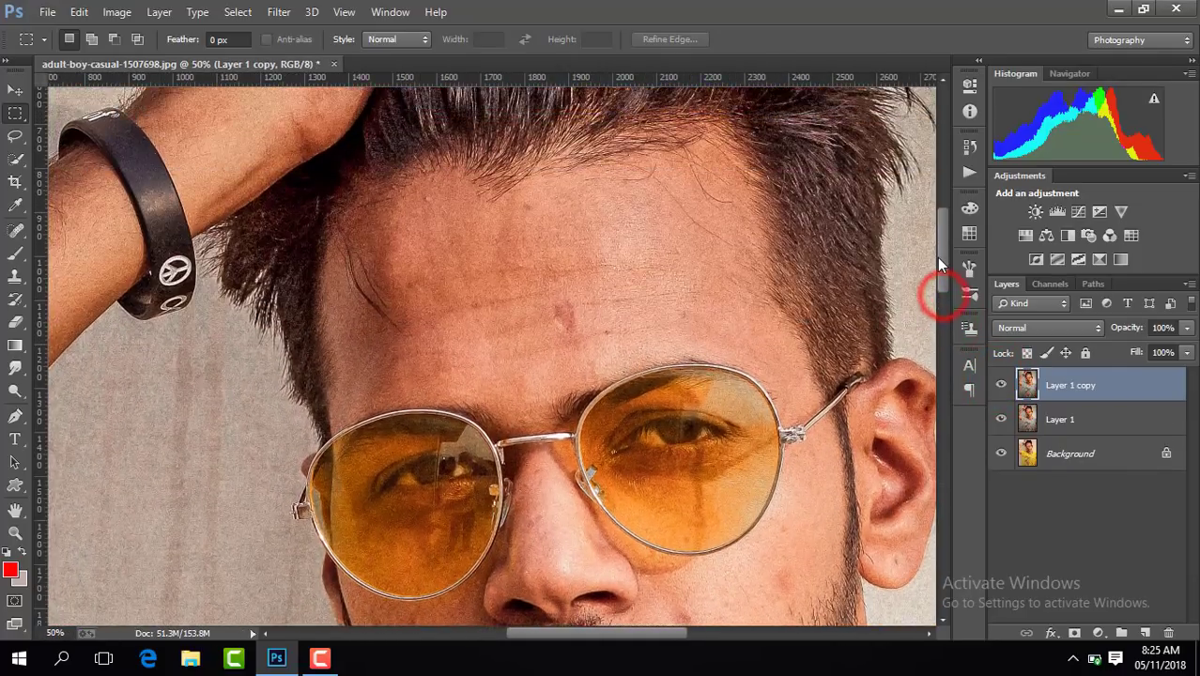
key("ctrl+plus")
Choose the Mixer Brush and set its size to 156 px.
left_click(15, 254)
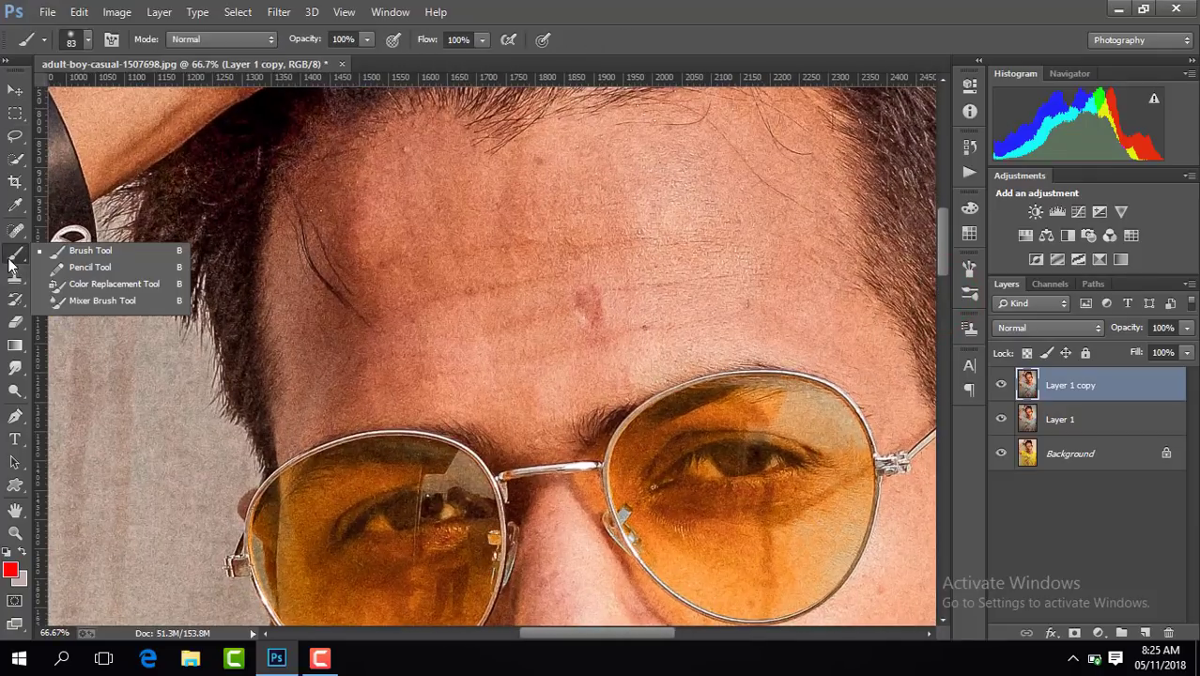
left_click(94, 297)
left_click(86, 41)
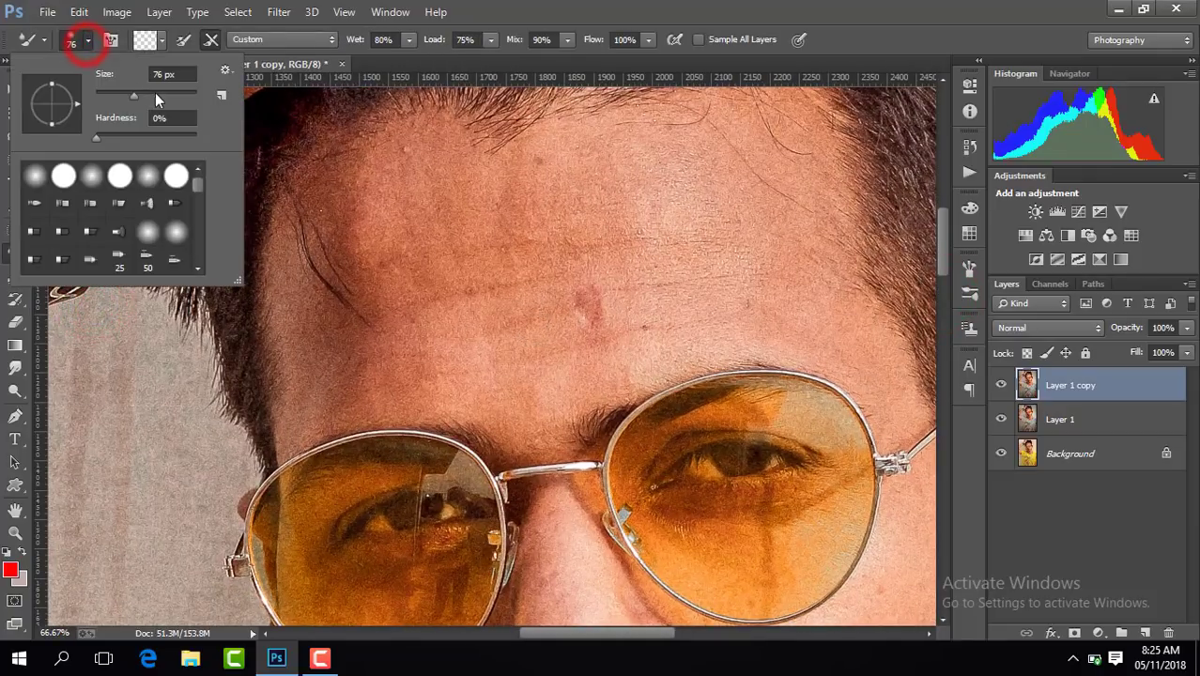
Add a new empty layer and sample a light skin tone from the forehead as the foreground color.
left_click(1147, 632)
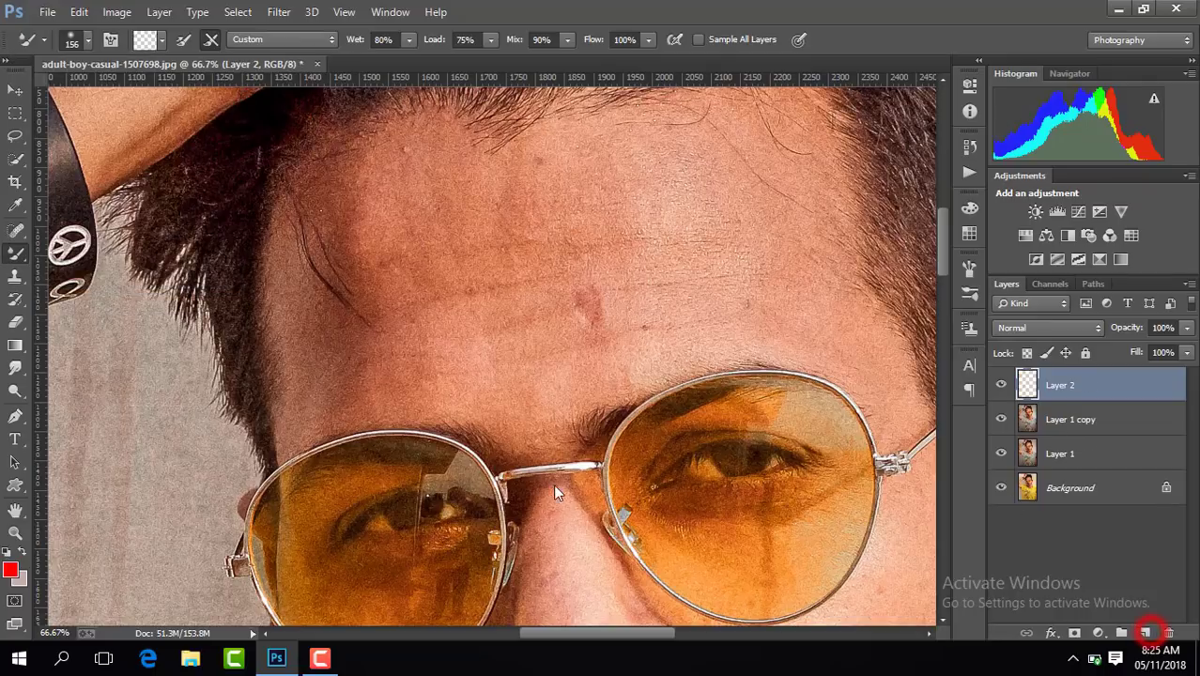
left_click(15, 205)
left_click_drag(680, 325, 671, 336)
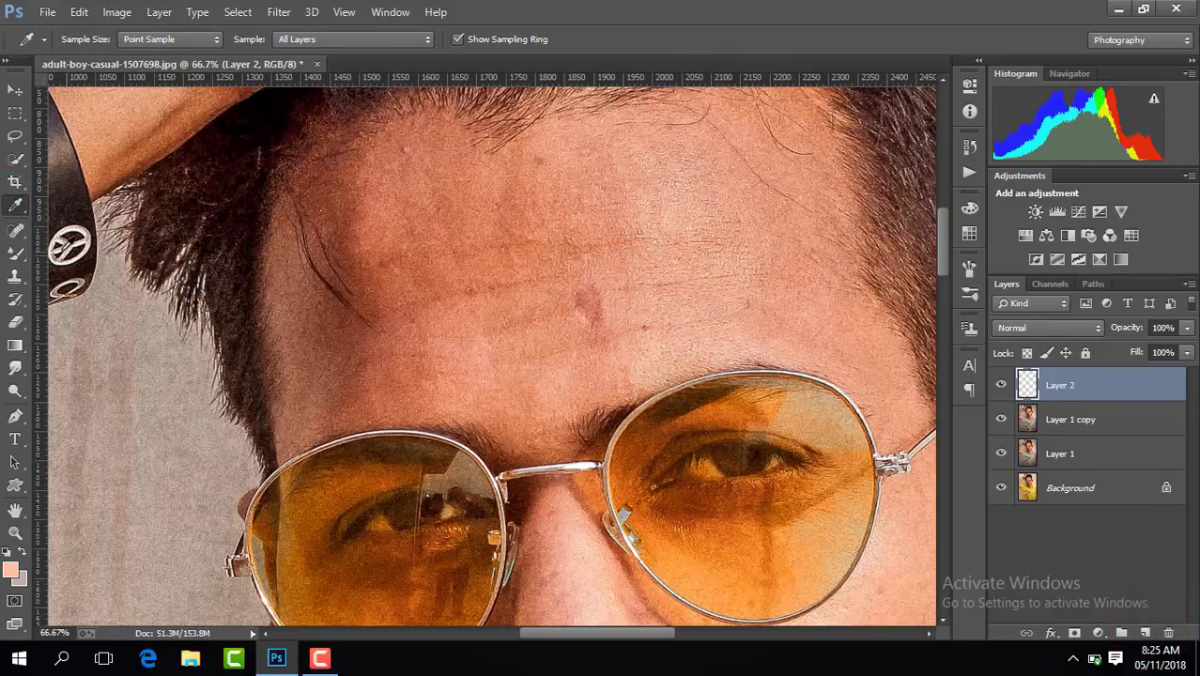
Lower the opacity of Layer 2 to 23% and set up the regular Brush at 142 px.
left_click_drag(15, 253, 66, 247)
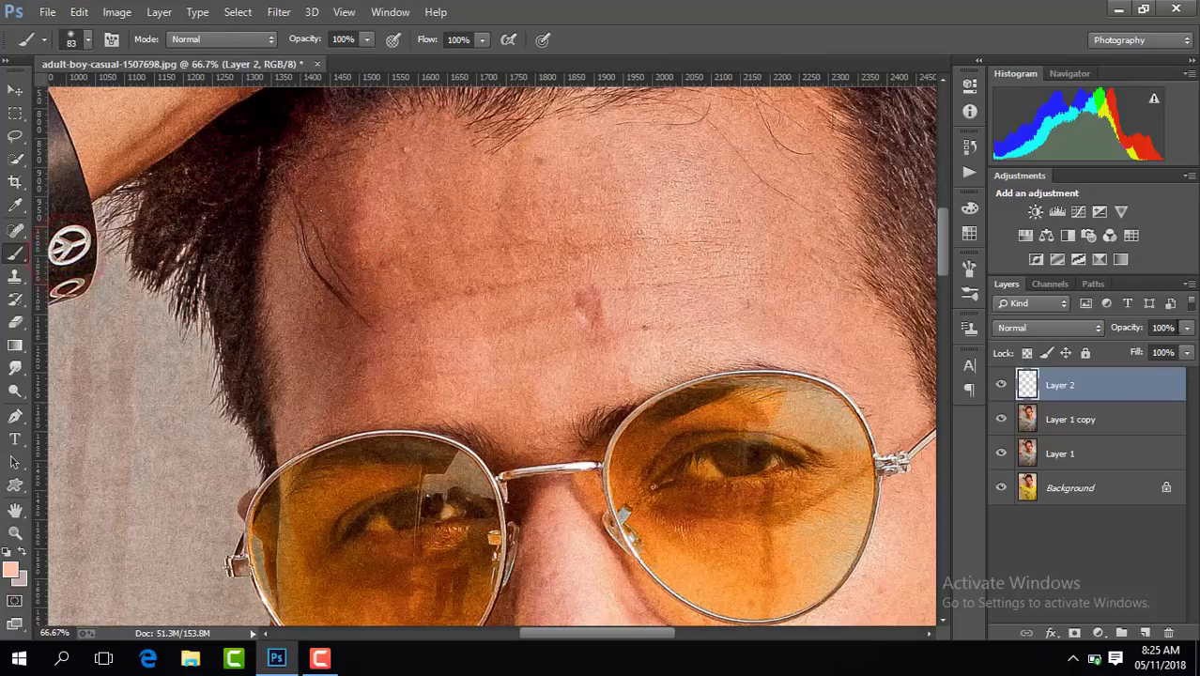
left_click_drag(1115, 349, 1117, 350)
left_click(86, 42)
left_click_drag(157, 98, 157, 96)
Paint the sampled skin tone over the whole forehead on Layer 2 to even out the skin.
left_click(461, 278)
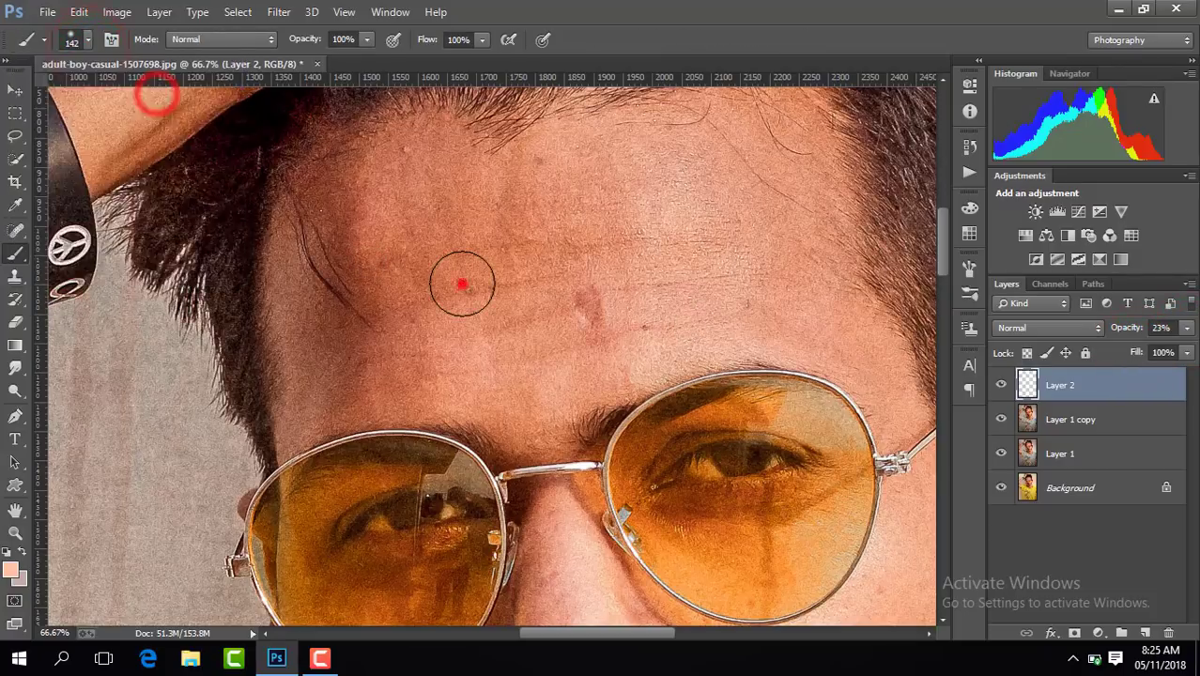
left_click(323, 267)
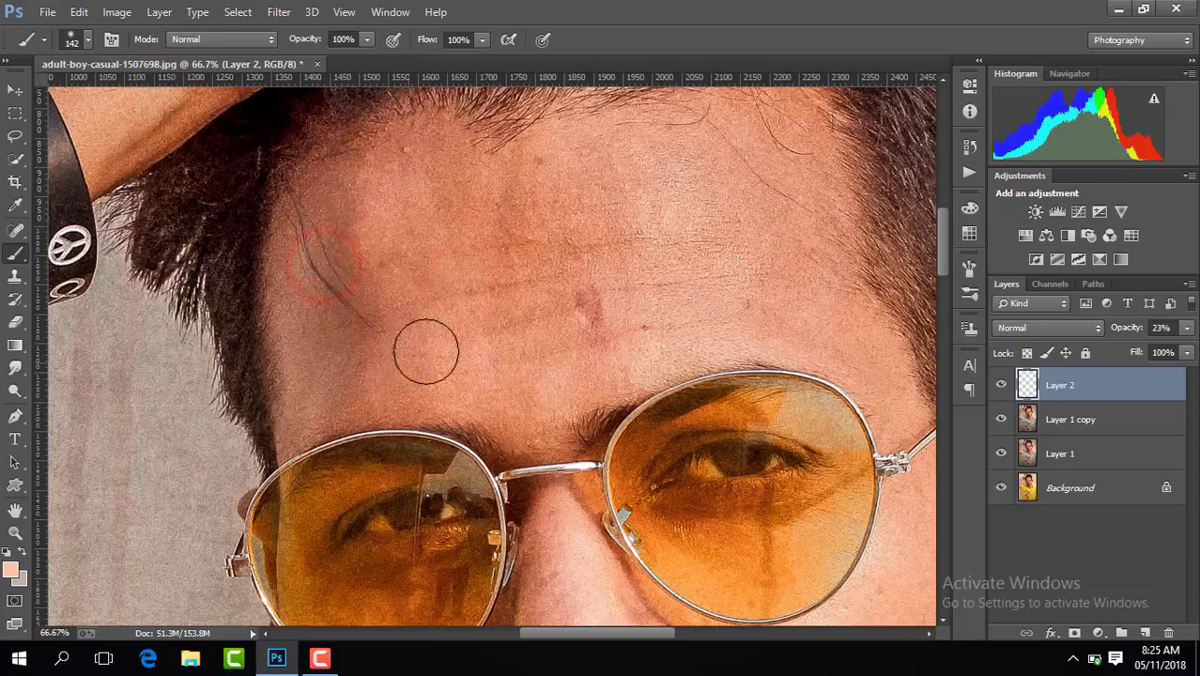
left_click(605, 251)
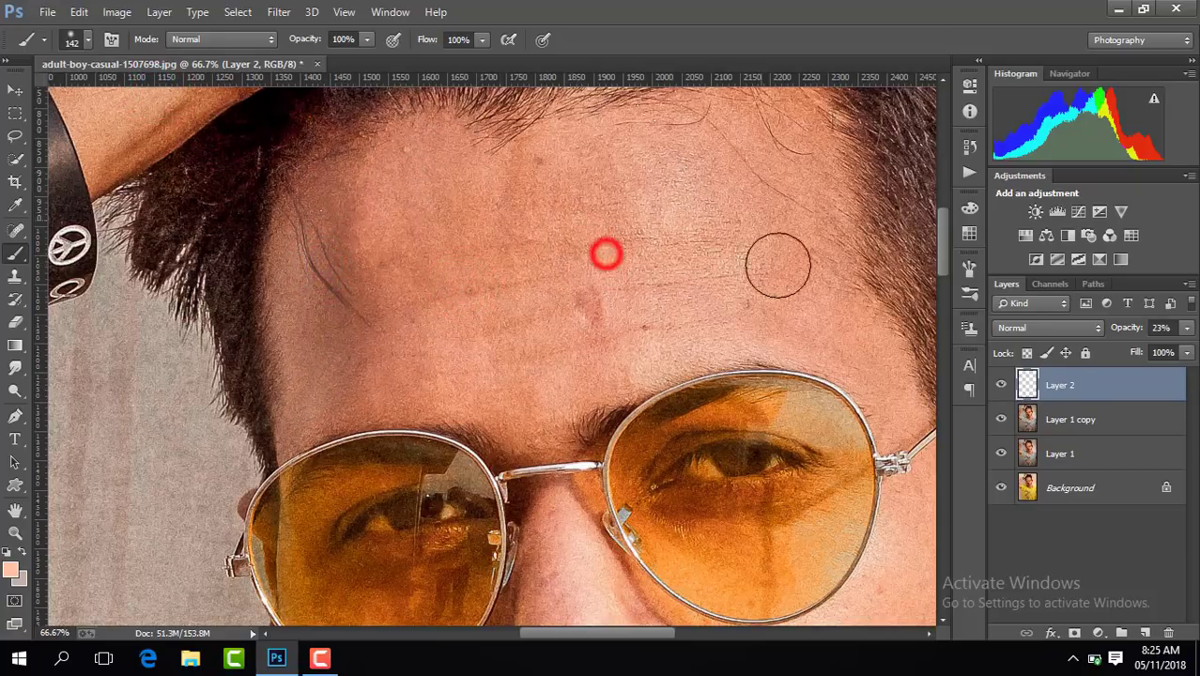
left_click(792, 238)
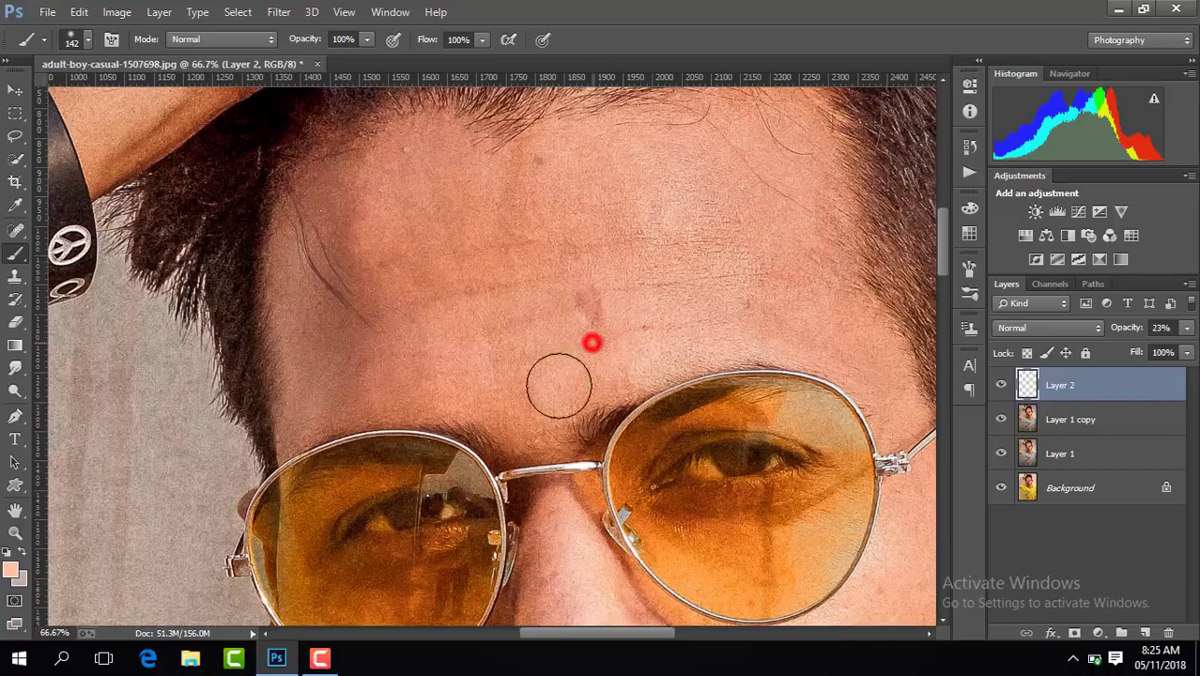
left_click(353, 171)
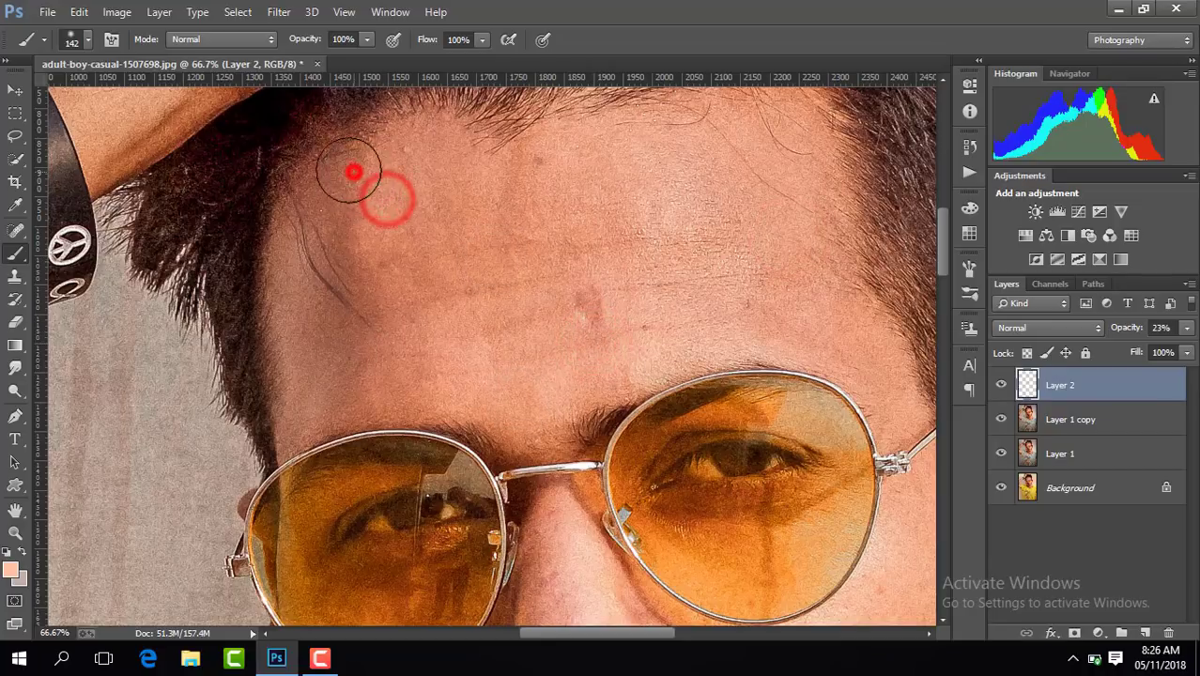
left_click(805, 281)
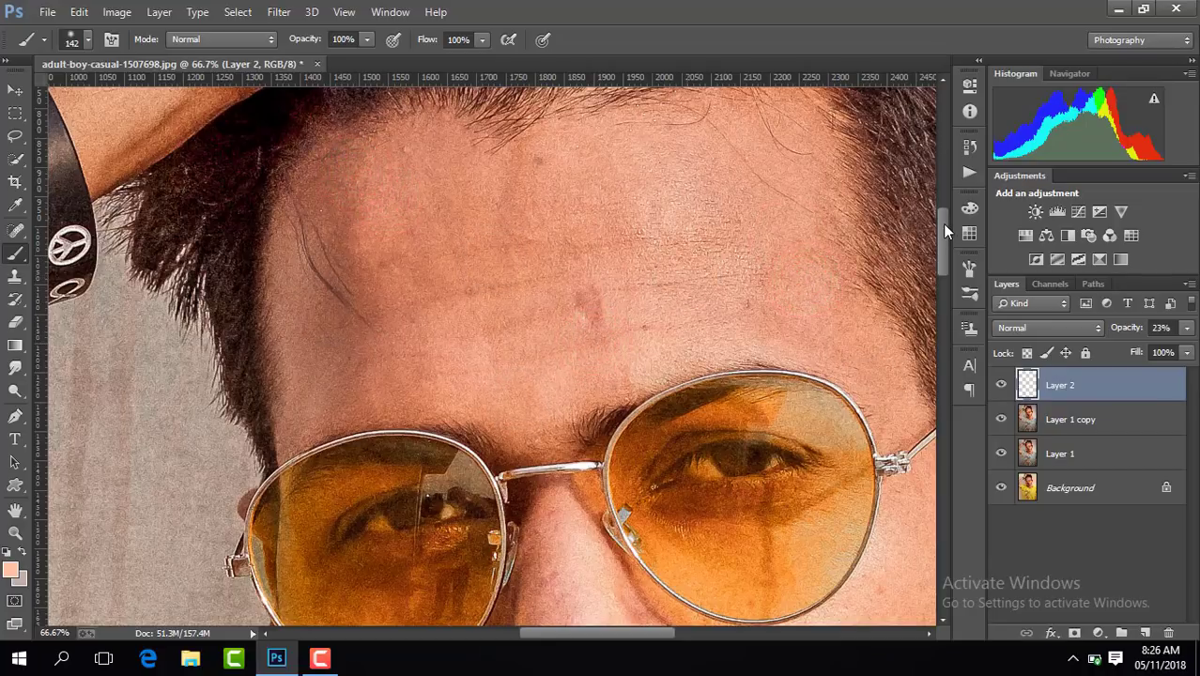
Paint the skin tone over the nose and the cheek beside the mustache on Layer 2.
left_click_drag(941, 224, 944, 271)
left_click(563, 310)
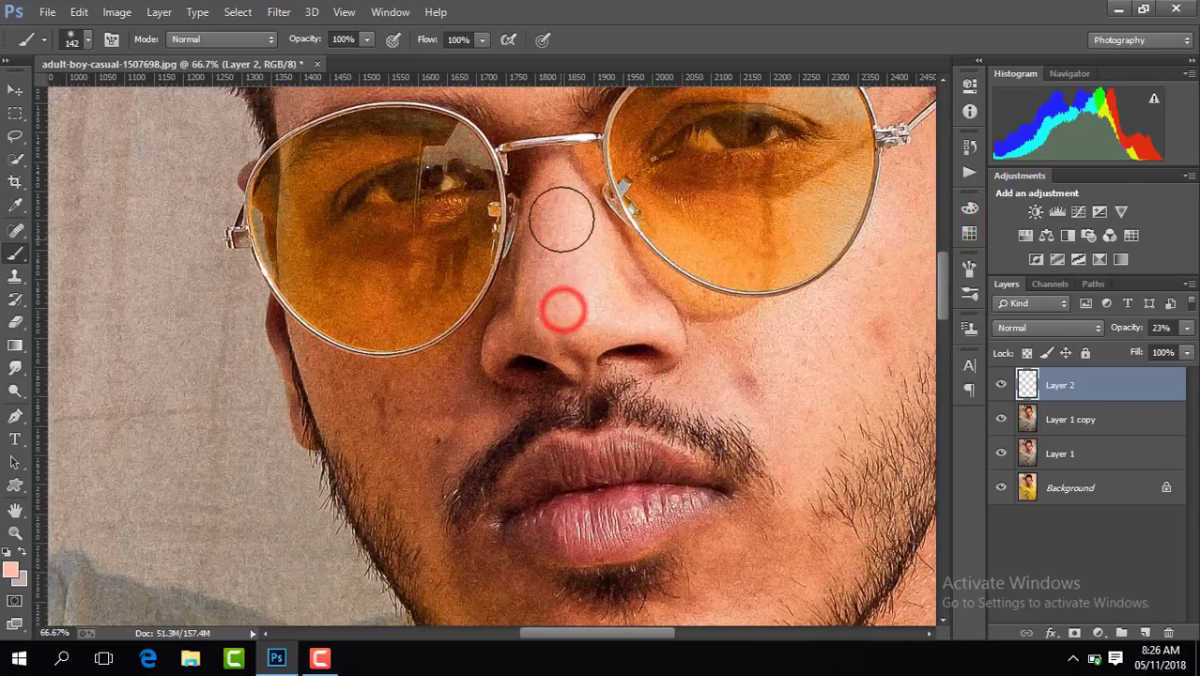
left_click(412, 434)
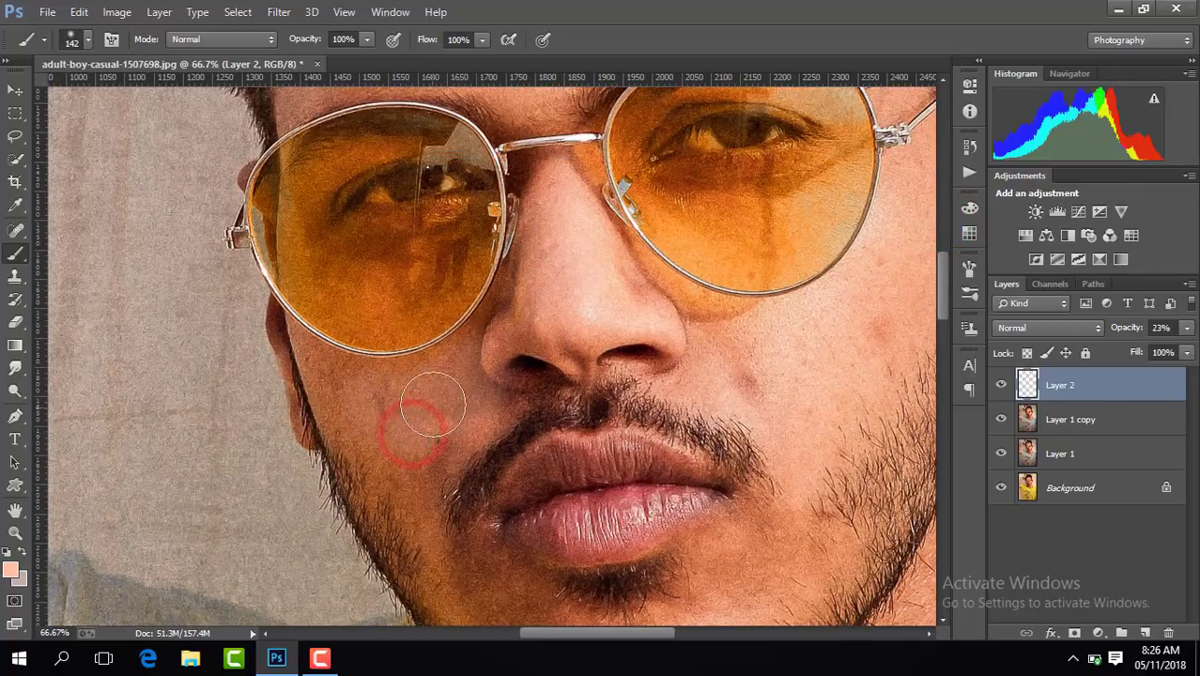
left_click(414, 482)
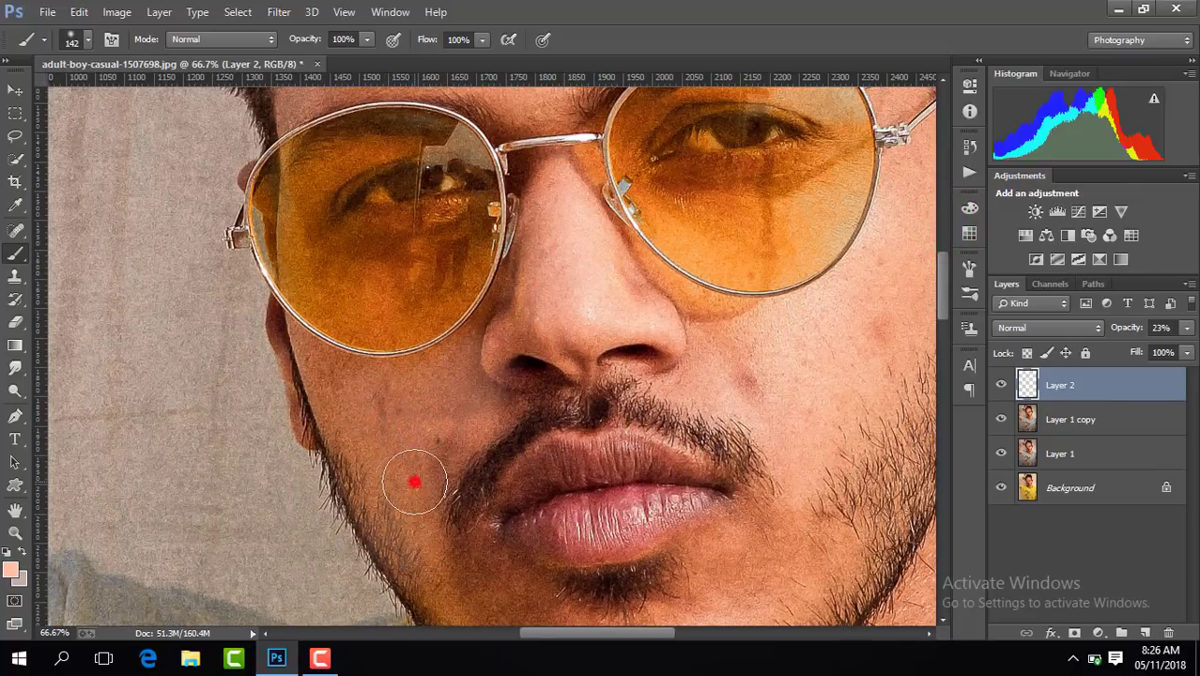
Reduce the brush size to 71 px and paint the skin tone on the cheek below the glasses and around the nose.
left_click(89, 42)
left_click(321, 373)
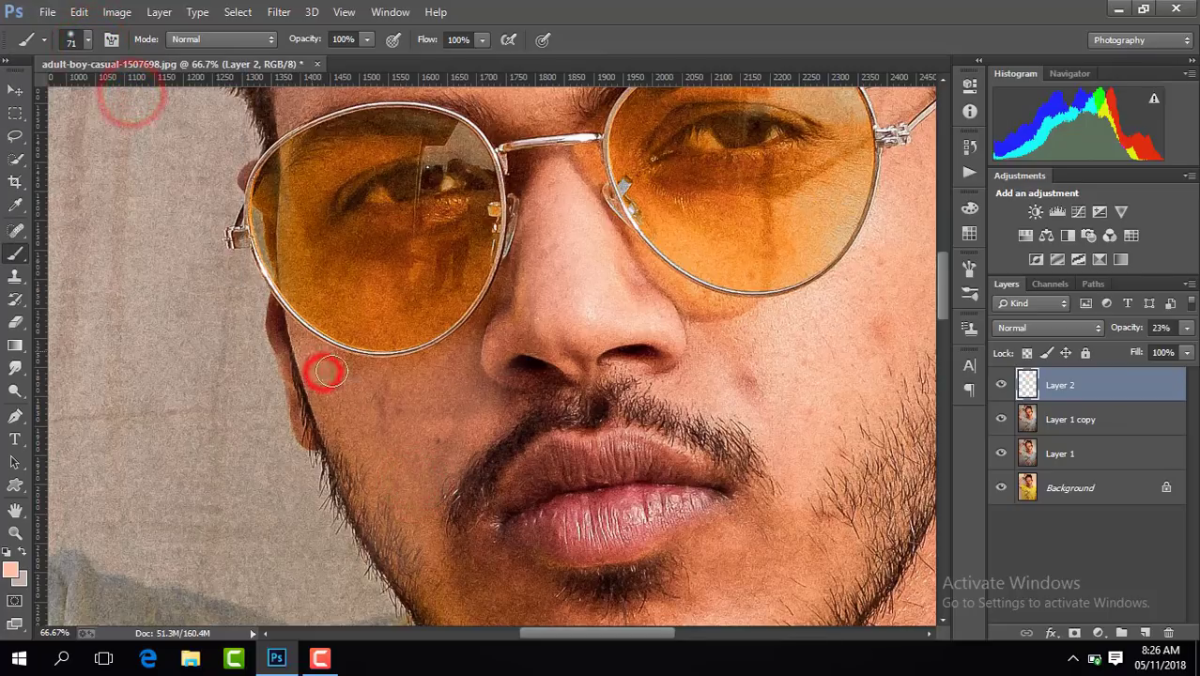
left_click(443, 381)
left_click(523, 282)
left_click(527, 359)
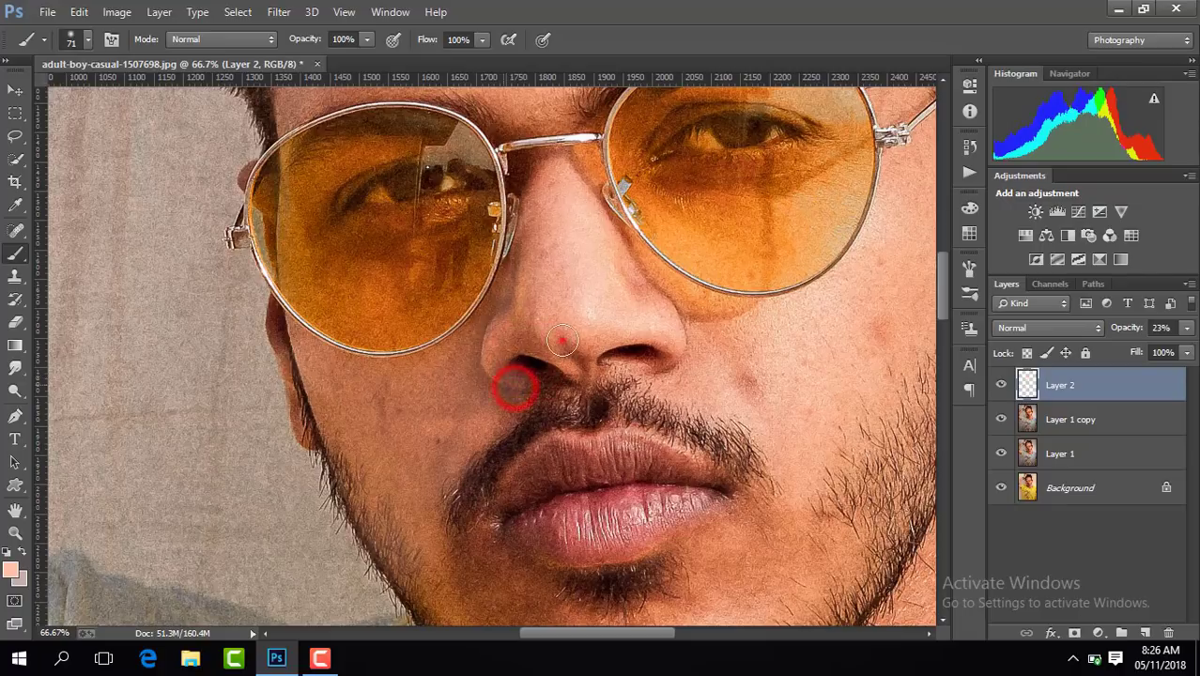
left_click(561, 343)
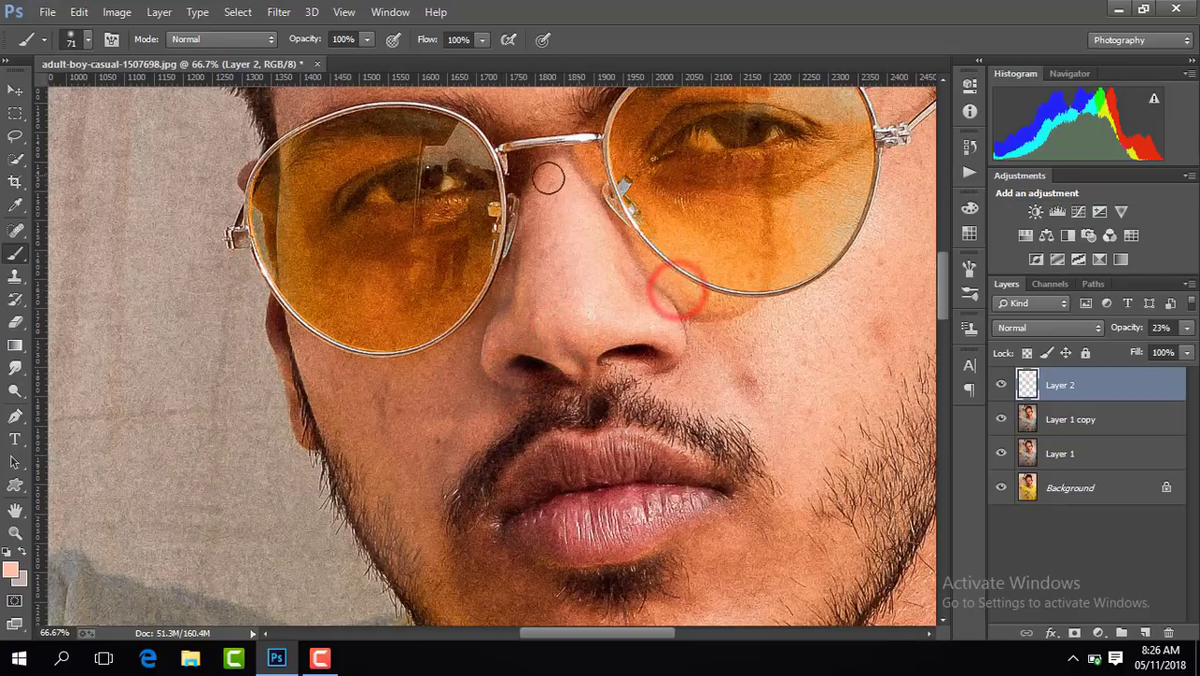
Set the brush size to 111 px and paint the skin tone around the chin and below the lips on Layer 2.
left_click_drag(942, 308, 942, 326)
left_click(89, 41)
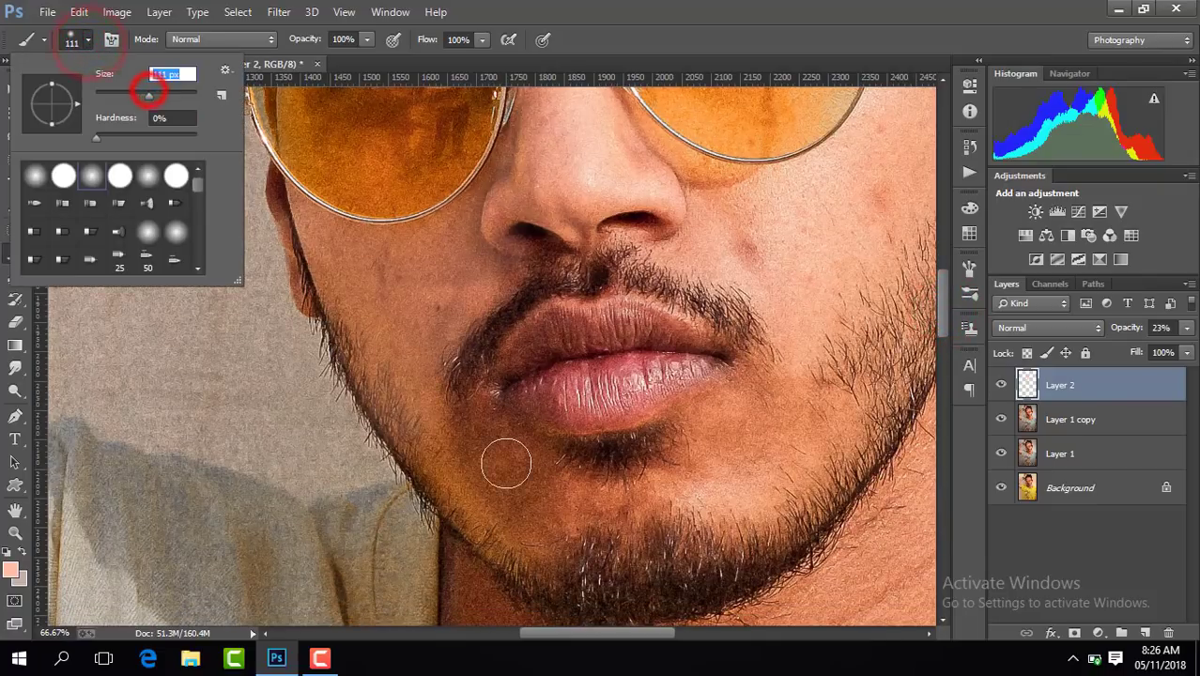
left_click(506, 464)
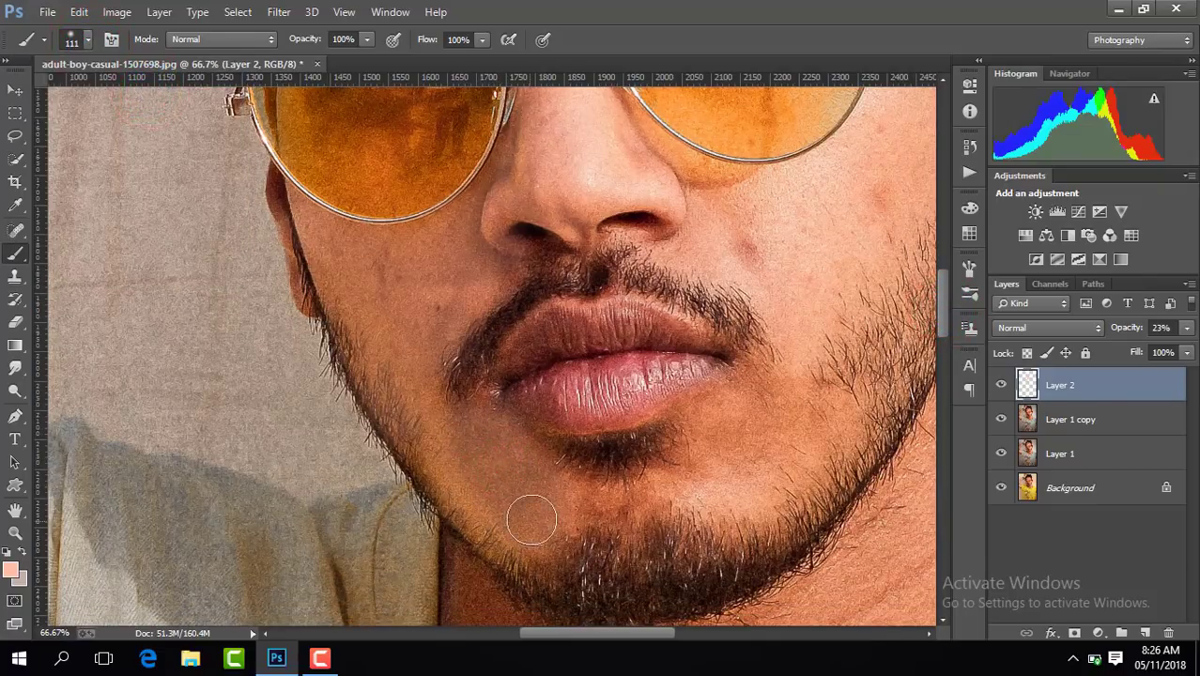
mouse_move(706, 484)
left_mouse_down()
mouse_move(587, 500)
mouse_move(723, 463)
mouse_move(716, 440)
mouse_move(764, 469)
left_mouse_up()
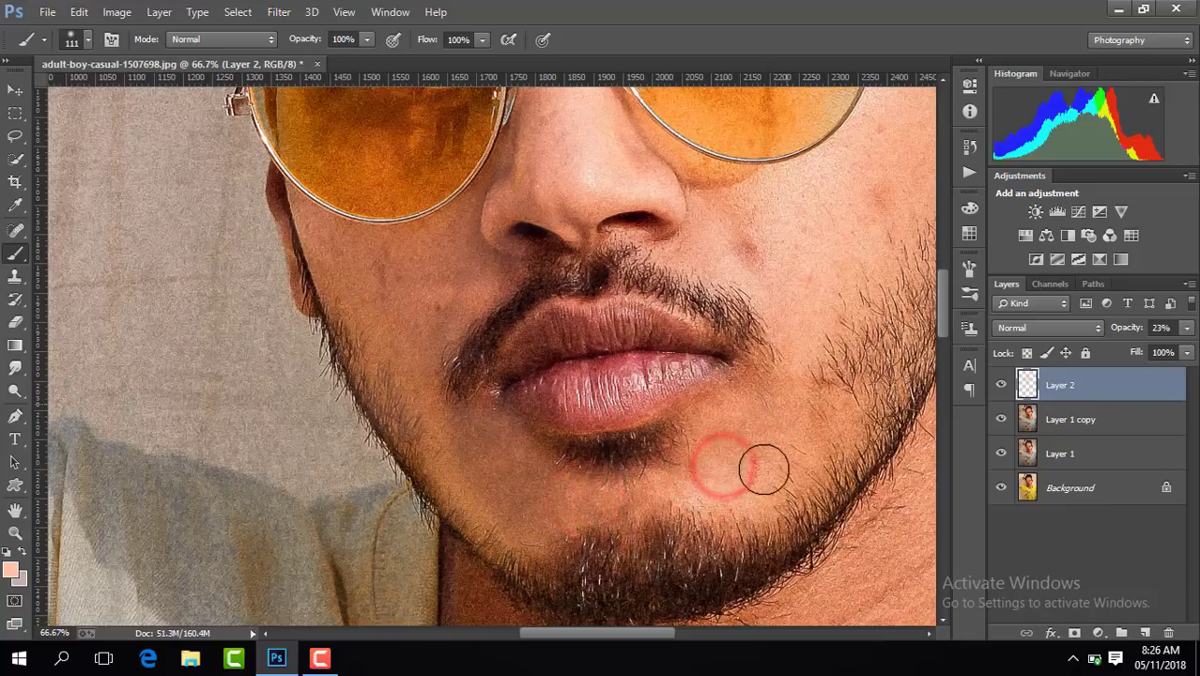
Paint the skin tone over the visible ear and the blemished cheek between the glasses and beard on Layer 2.
left_click_drag(580, 634, 633, 635)
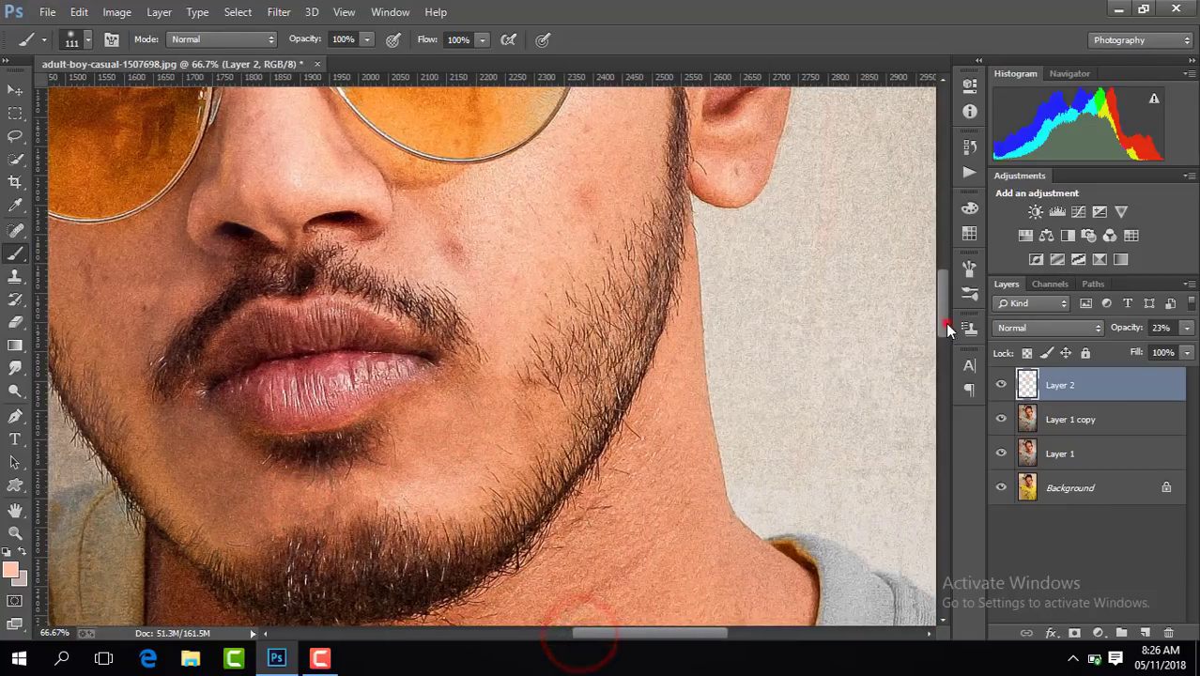
left_click_drag(945, 324, 944, 289)
mouse_move(747, 254)
left_mouse_down()
mouse_move(752, 207)
mouse_move(755, 216)
left_mouse_up()
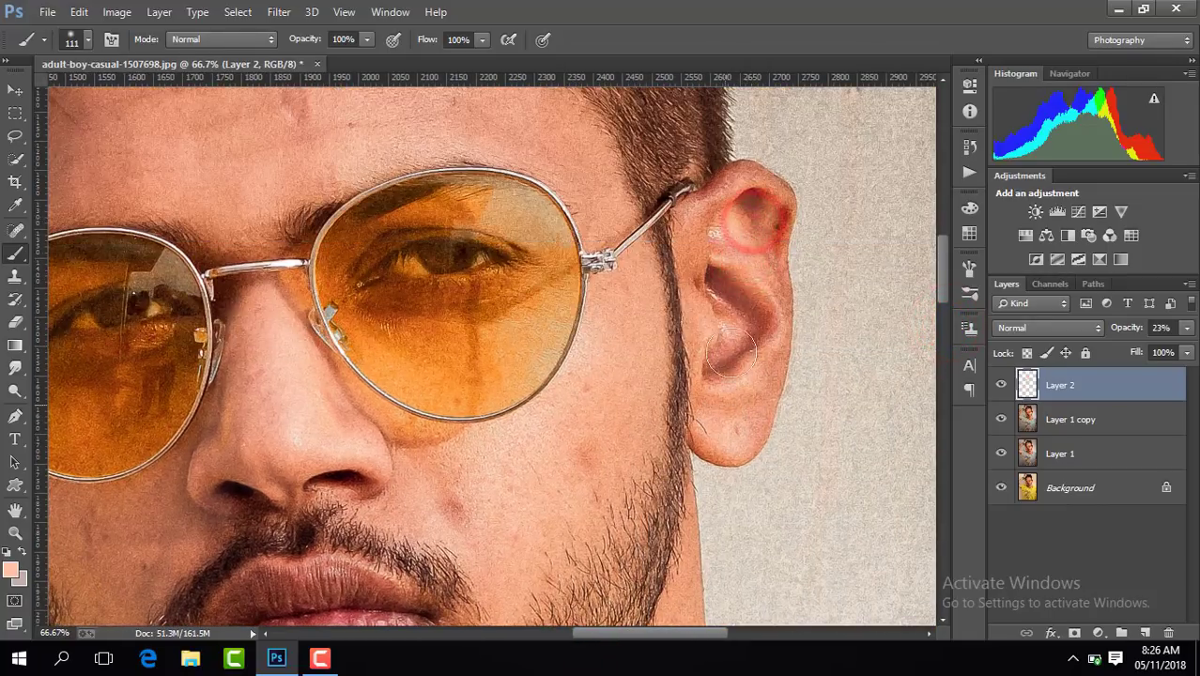
left_click(600, 450)
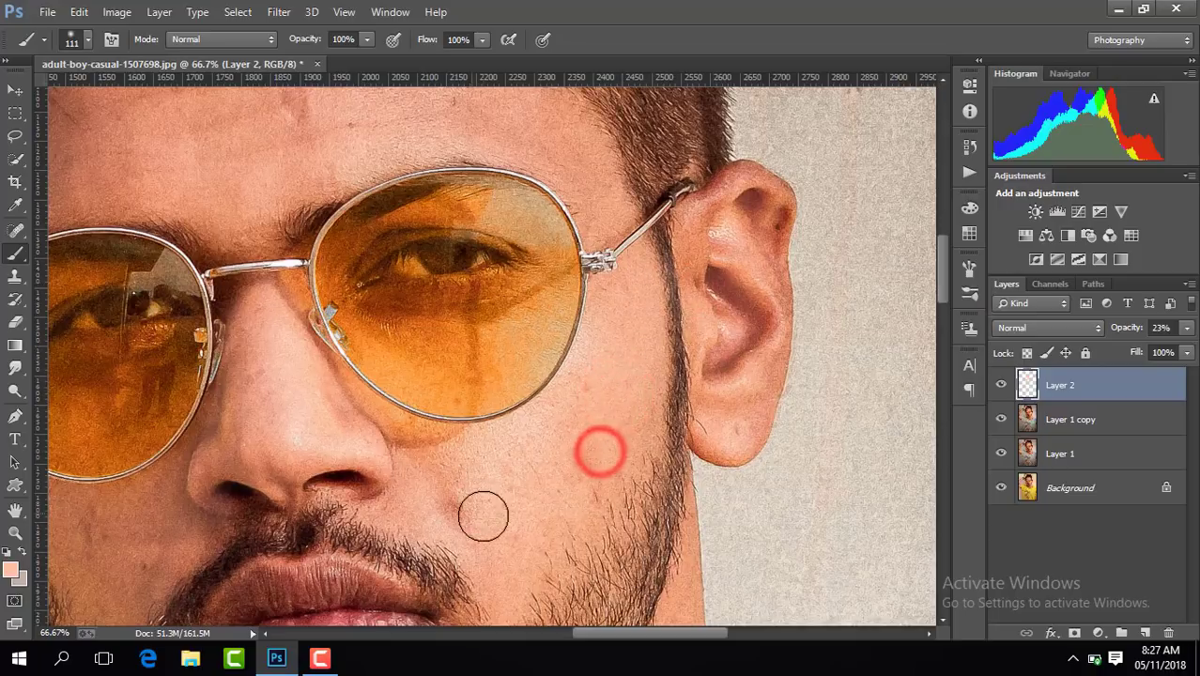
Paint the skin tone over the shadowed neck beneath the beard on Layer 2.
left_click_drag(942, 242, 943, 315)
left_click(321, 547)
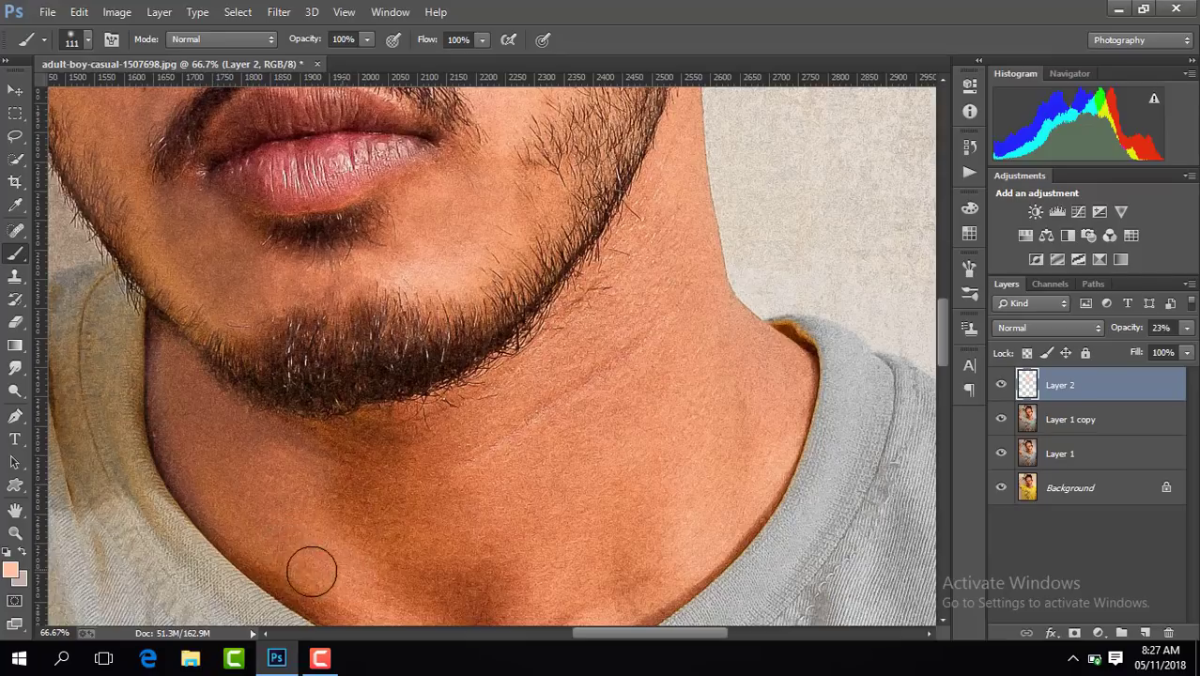
left_click(431, 561)
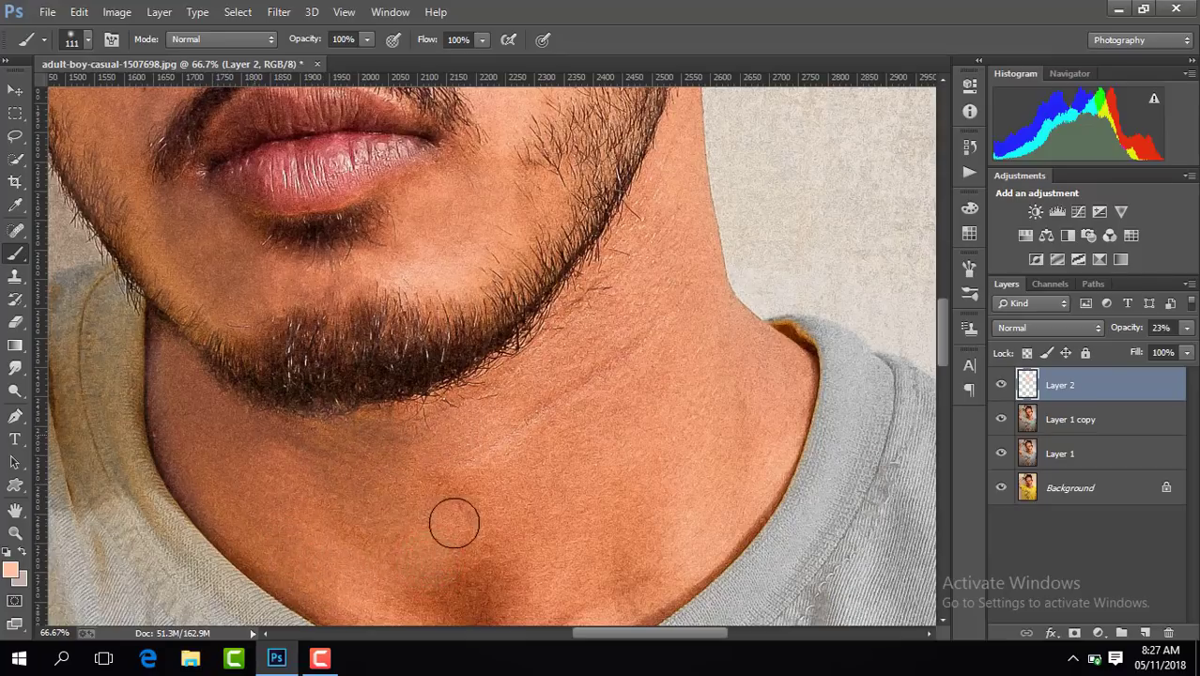
Paint the skin tone over the chest along the shirt neckline and up the side of the neck.
left_click_drag(941, 319, 941, 347)
left_click(496, 327)
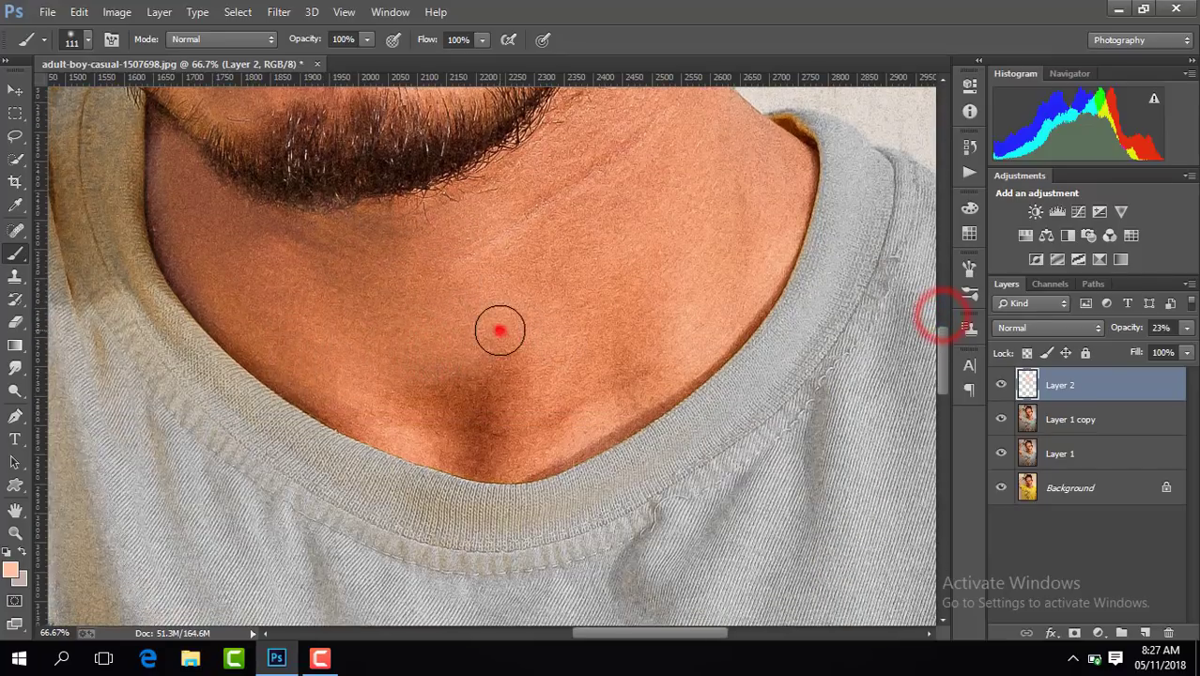
left_click(763, 246)
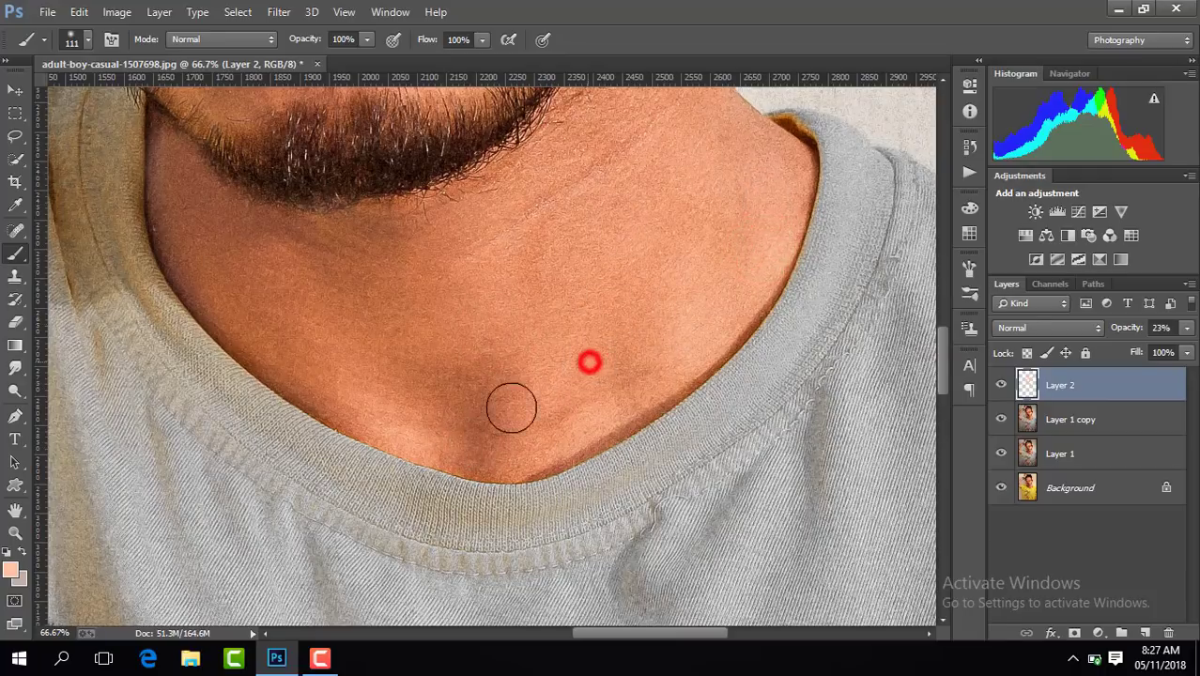
left_click(687, 327)
left_click_drag(941, 352, 941, 328)
left_click(758, 347)
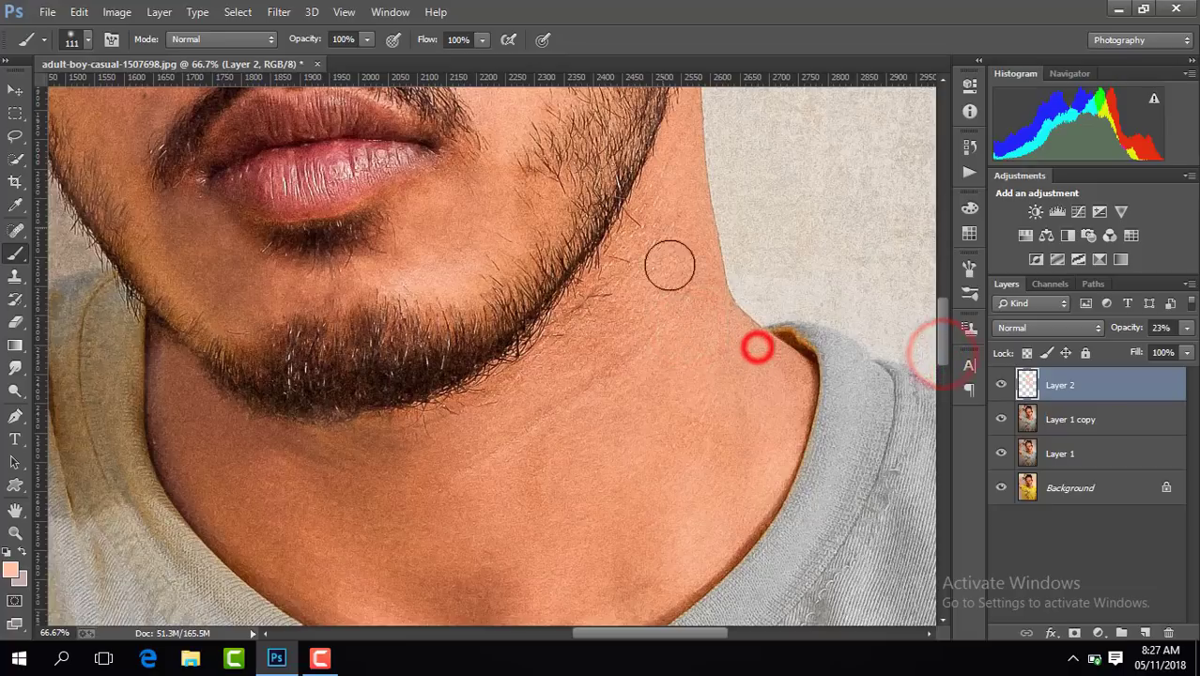
Enlarge the brush to 244 px and paint the skin tone over the raised forearm and upper arm.
scroll(549, 413, "down", 2)
scroll(550, 413, "up", 2)
scroll(549, 413, "down", 1)
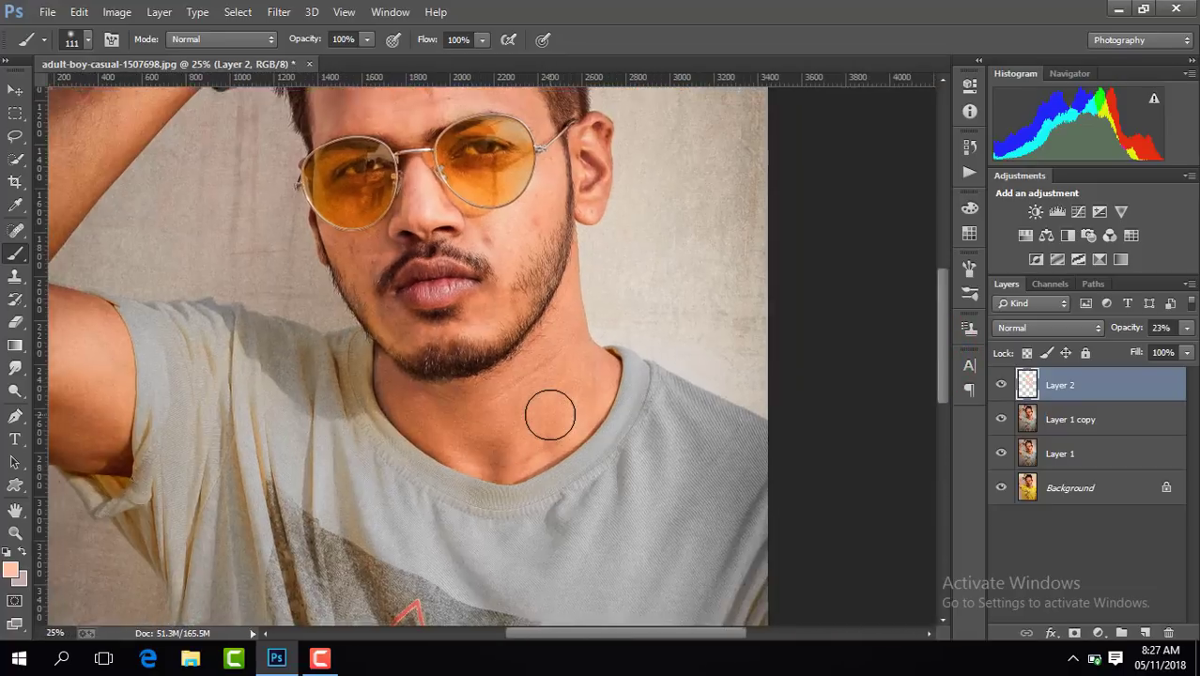
scroll(549, 413, "down", 1)
left_click(88, 42)
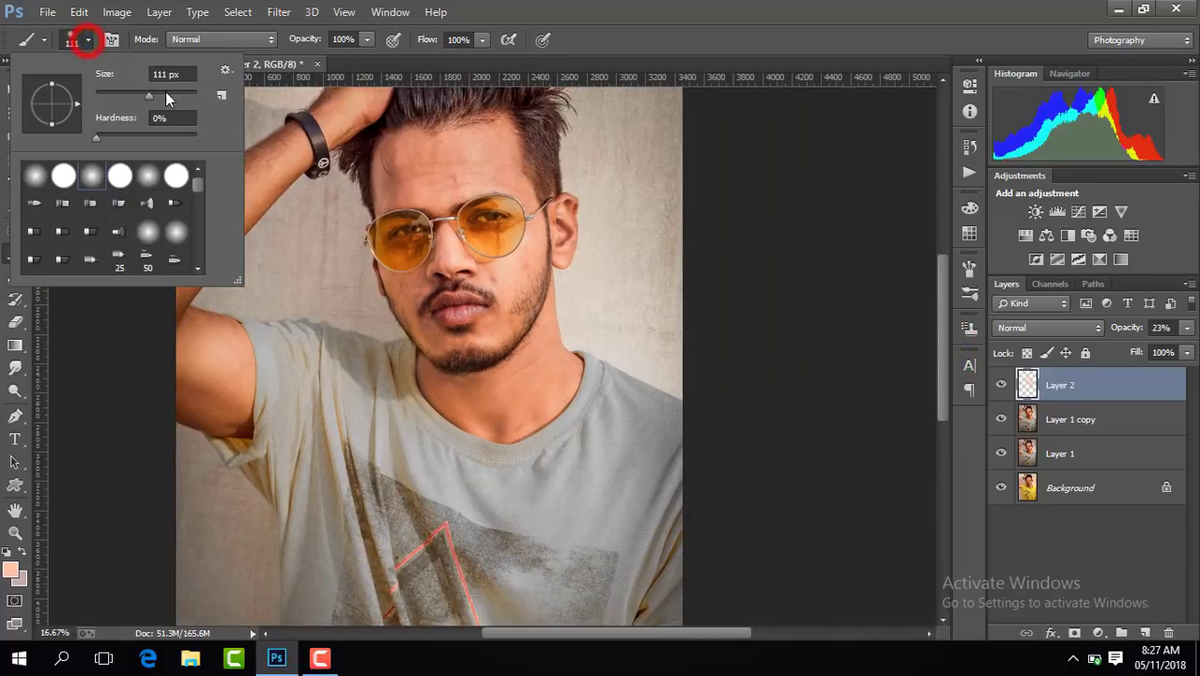
left_click(263, 167)
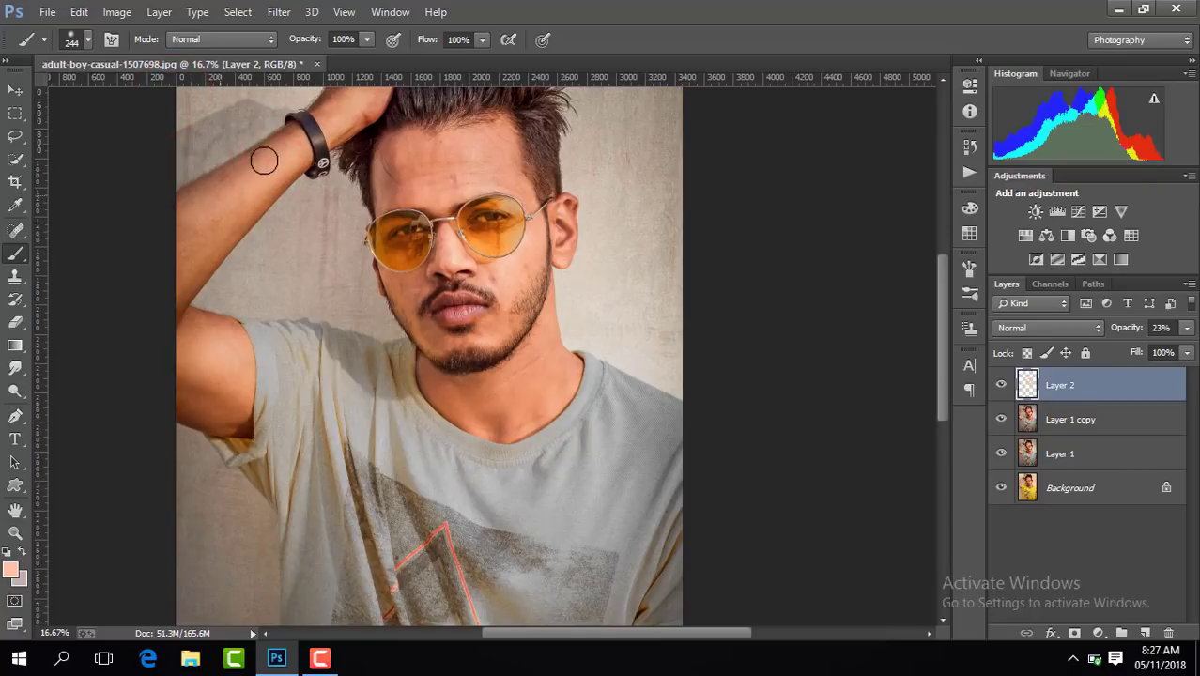
left_click(166, 328)
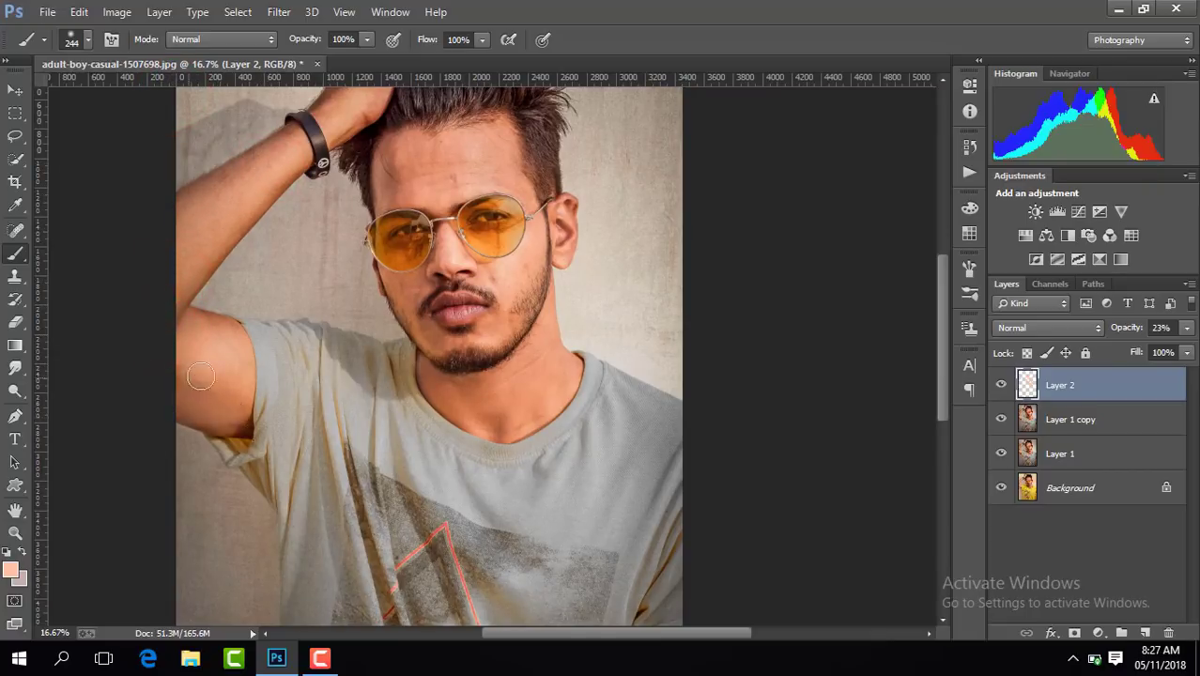
Paint the skin tone over the raised hand and wrist and over the lowered arm below the sleeve.
left_click_drag(942, 273, 941, 245)
mouse_move(372, 171)
left_mouse_down()
mouse_move(351, 149)
mouse_move(343, 196)
left_mouse_up()
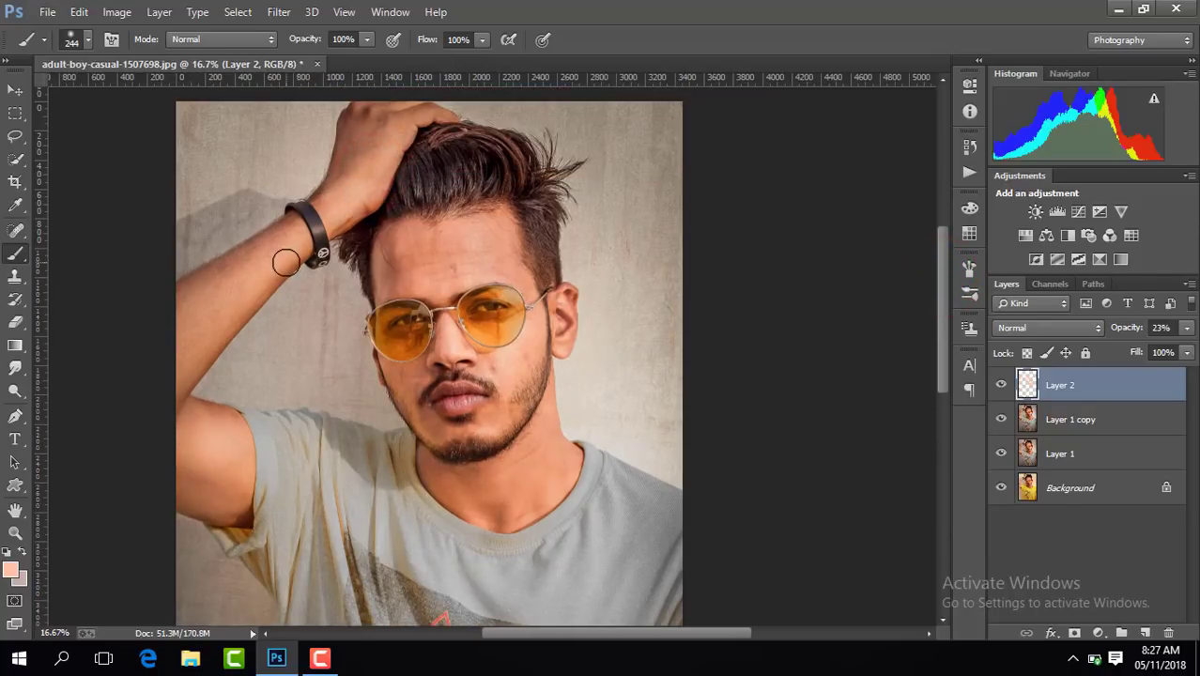
left_click_drag(946, 286, 945, 267)
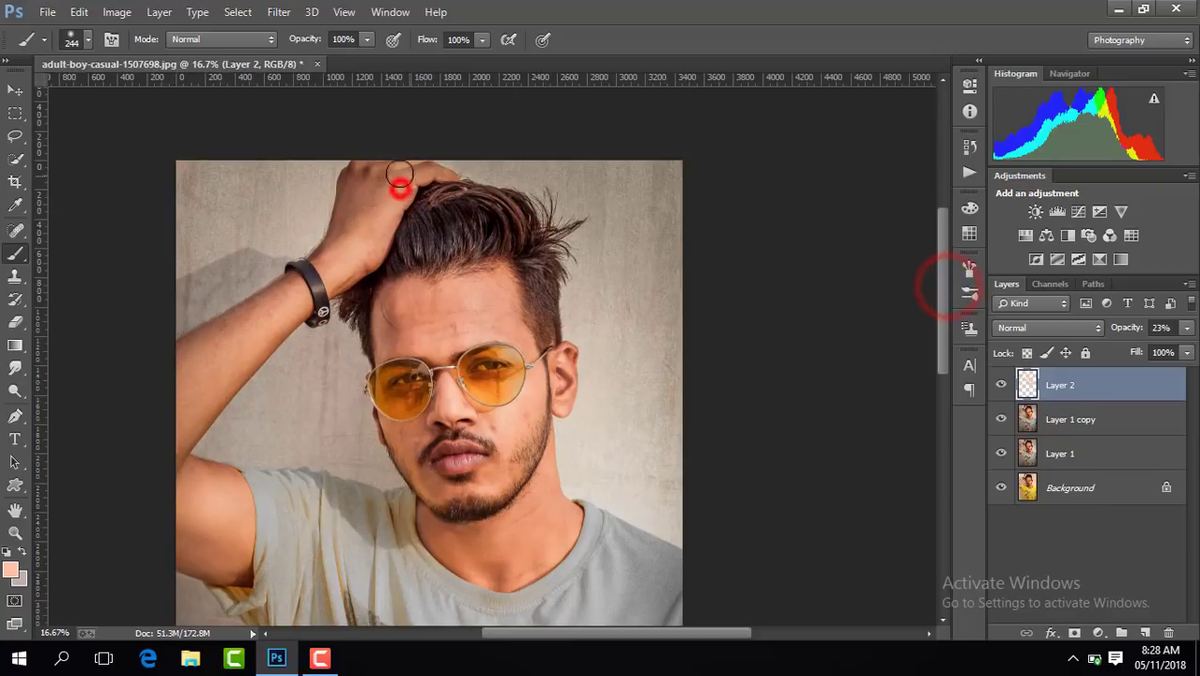
left_click_drag(399, 174, 361, 172)
left_click_drag(942, 325, 937, 439)
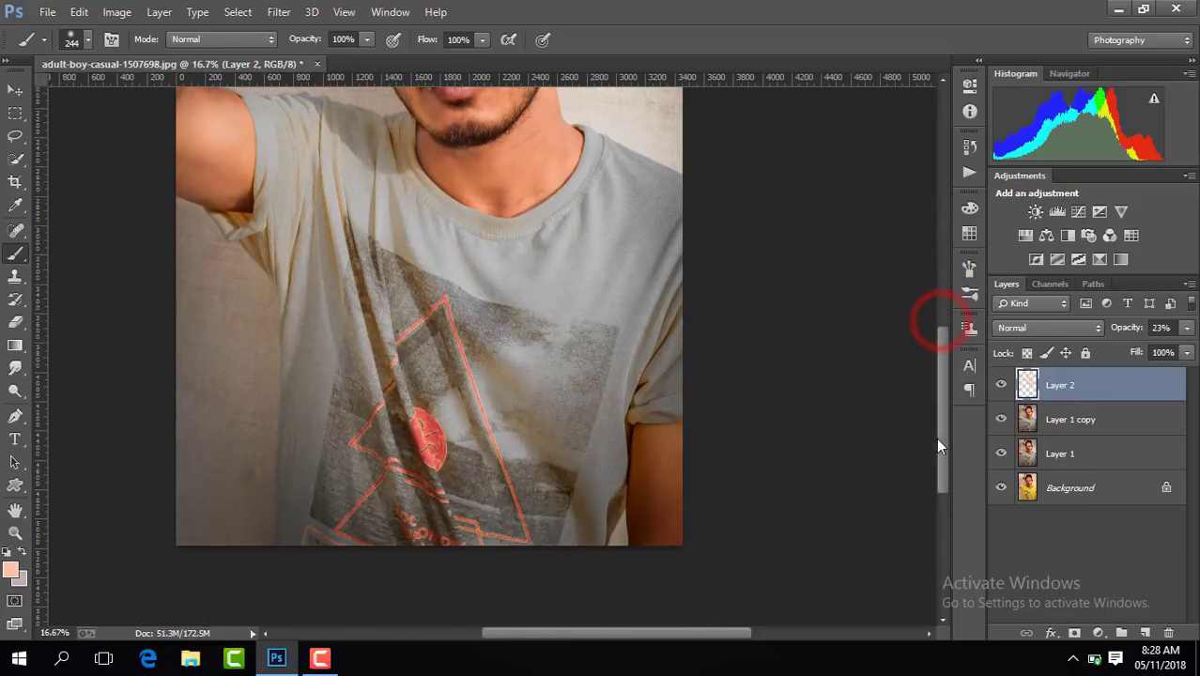
left_click_drag(653, 448, 671, 537)
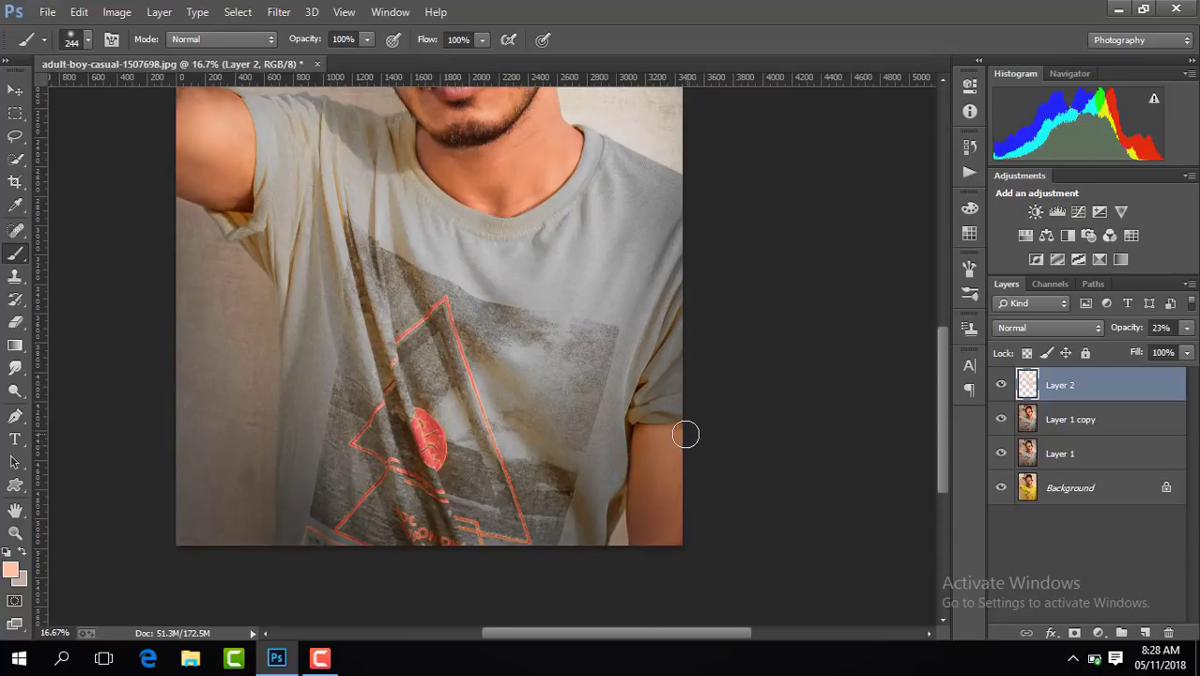
left_click_drag(942, 451, 931, 362)
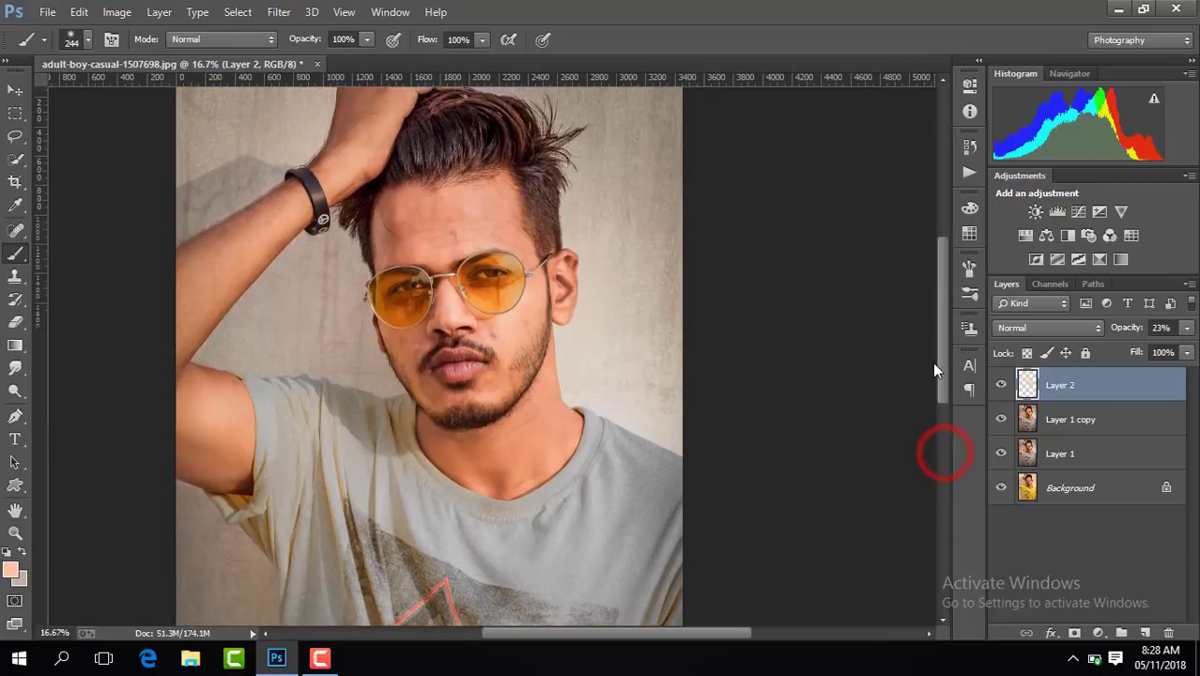
Flatten the image into one Background layer and duplicate it as a new layer.
left_click(1115, 419)
right_click(1115, 420)
left_click(808, 520)
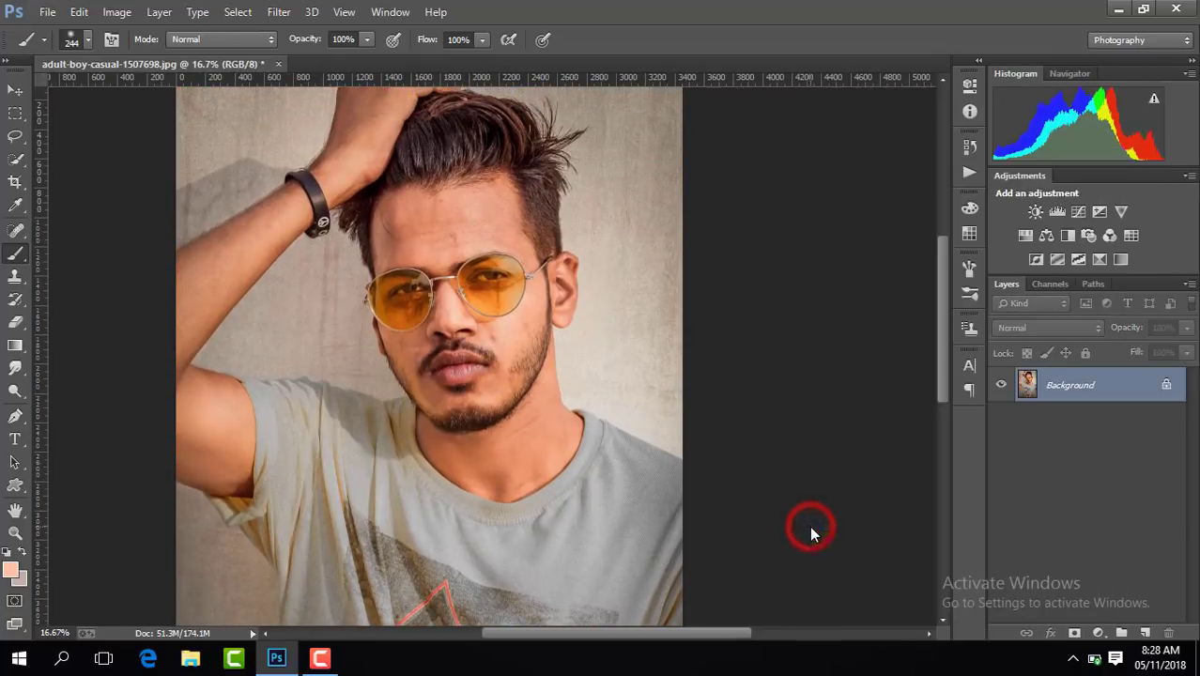
key("ctrl+j")
Switch to the Mixer Brush and set its size to 170 px for smoothing the forehead on Layer 1.
key("ctrl+plus")
key("ctrl+plus")
key("ctrl+plus")
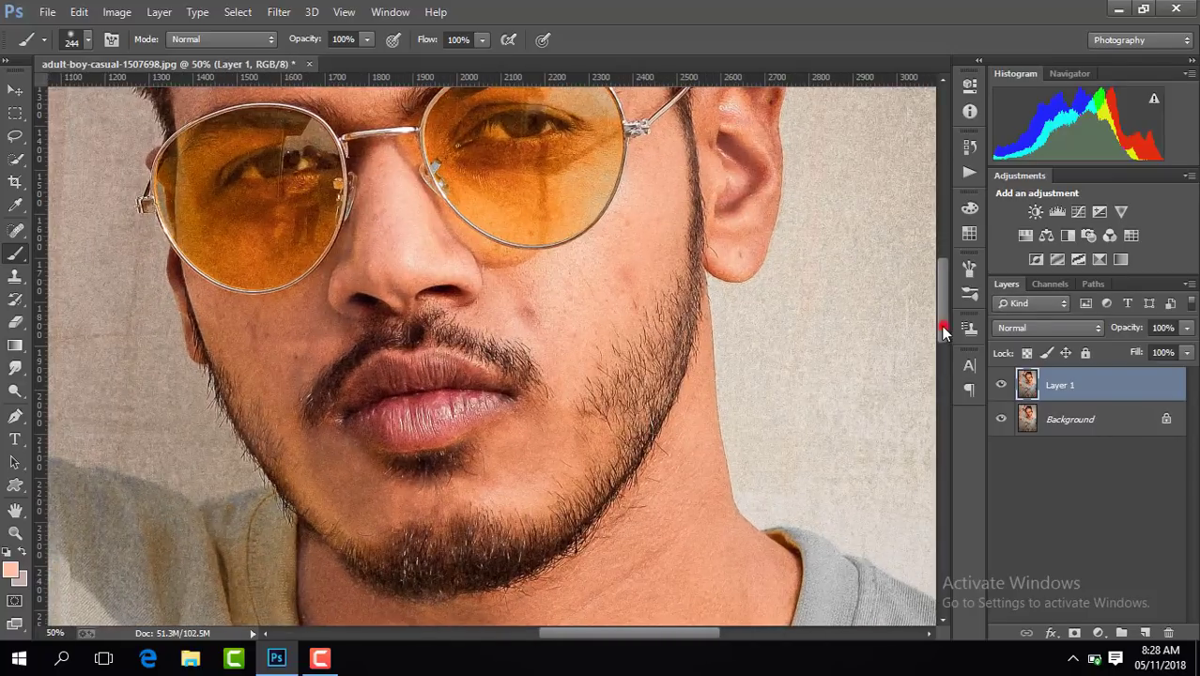
left_click_drag(943, 331, 945, 279)
right_click(21, 261)
left_click(102, 301)
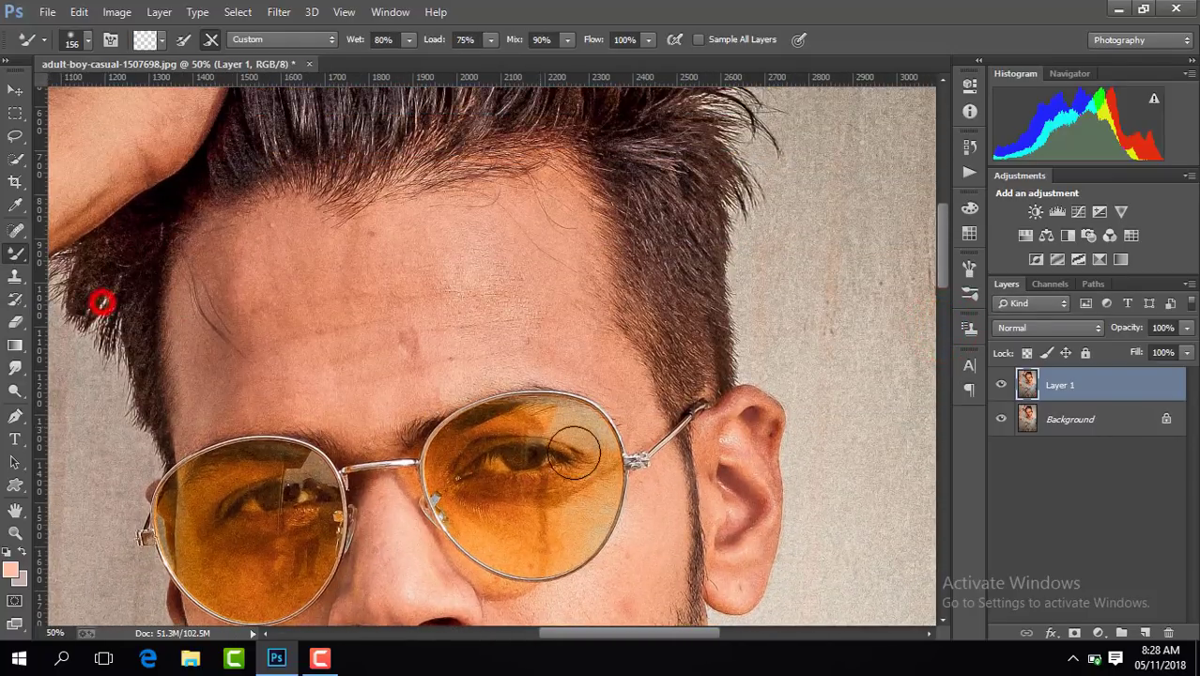
left_click_drag(672, 632, 652, 633)
key("ctrl+plus")
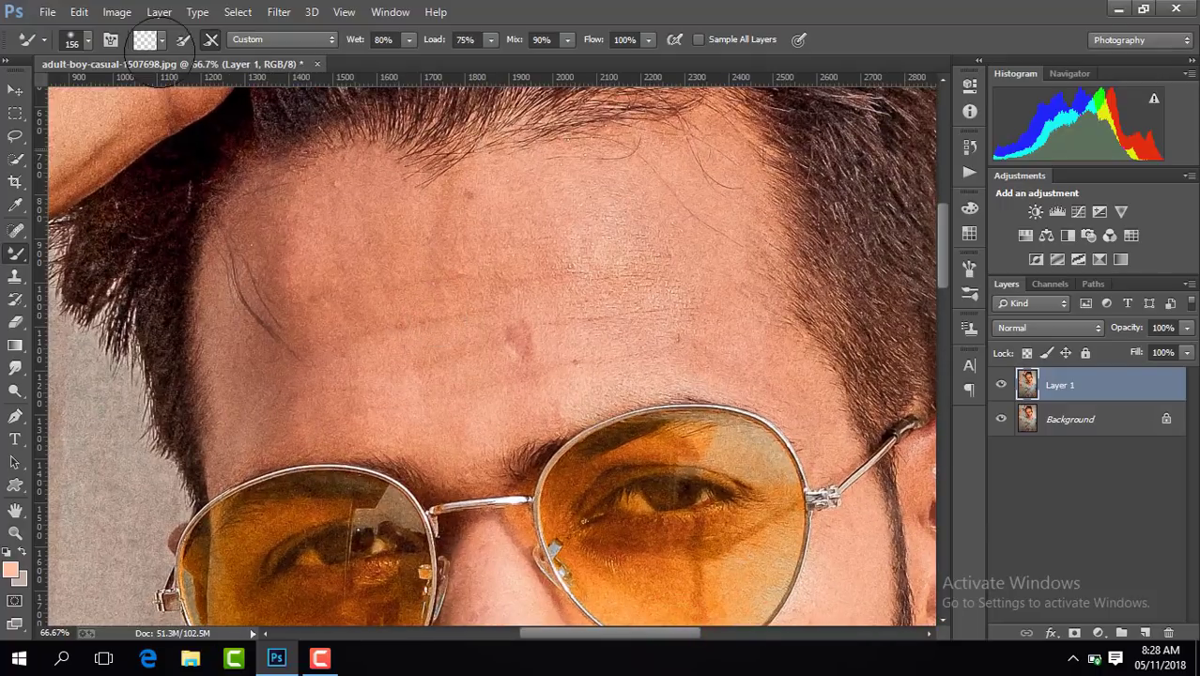
left_click(87, 40)
left_click_drag(168, 91, 196, 94)
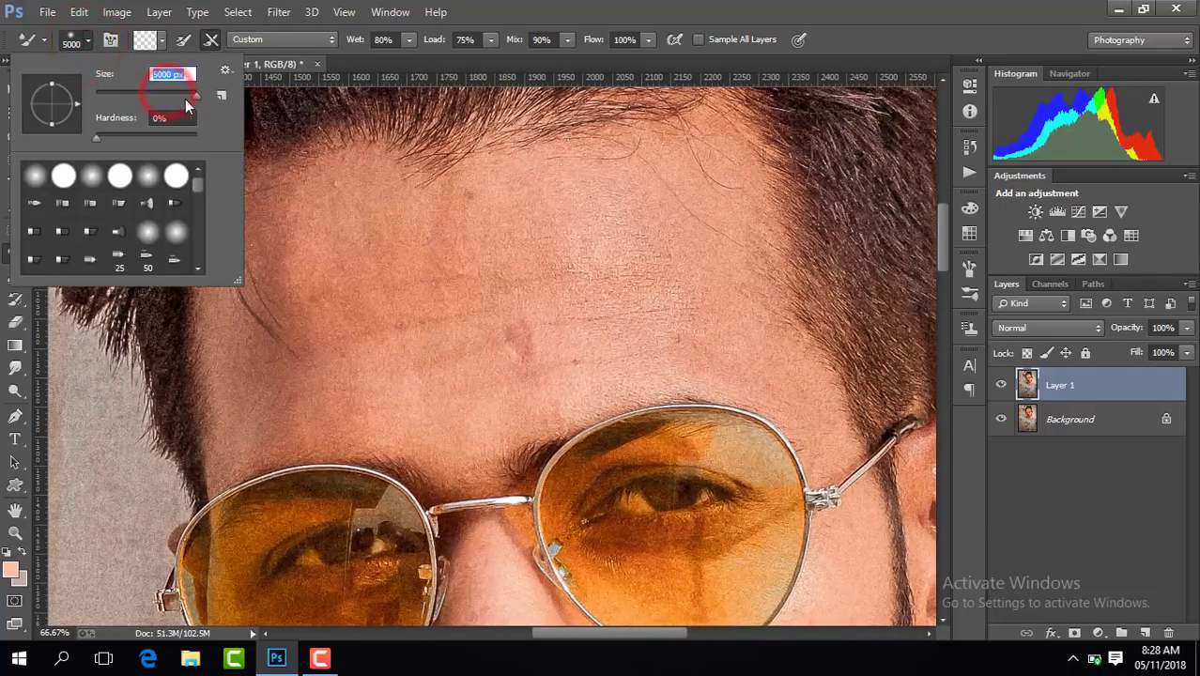
left_click(454, 270)
Blend the skin across the middle of the forehead and the side near the raised arm with the Mixer Brush.
mouse_move(504, 335)
left_mouse_down()
mouse_move(490, 348)
mouse_move(633, 324)
left_mouse_up()
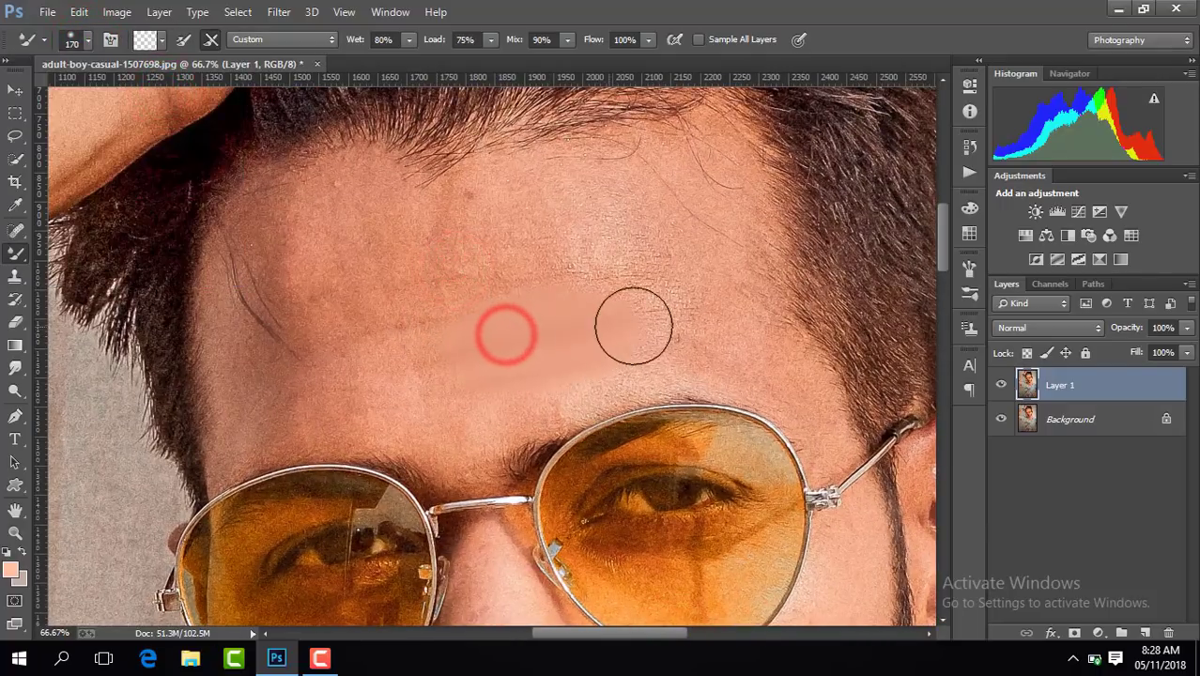
mouse_move(543, 292)
left_mouse_down()
mouse_move(531, 262)
mouse_move(478, 228)
mouse_move(583, 173)
mouse_move(496, 229)
mouse_move(380, 213)
mouse_move(364, 194)
mouse_move(540, 236)
mouse_move(498, 212)
mouse_move(537, 192)
mouse_move(471, 297)
left_mouse_up()
mouse_move(472, 297)
left_mouse_down()
mouse_move(417, 313)
mouse_move(433, 385)
mouse_move(472, 408)
mouse_move(344, 395)
mouse_move(295, 409)
mouse_move(265, 344)
mouse_move(258, 255)
left_mouse_up()
mouse_move(324, 353)
left_mouse_down()
mouse_move(294, 297)
mouse_move(276, 219)
left_mouse_up()
left_click_drag(313, 276, 286, 247)
left_click_drag(249, 357, 236, 303)
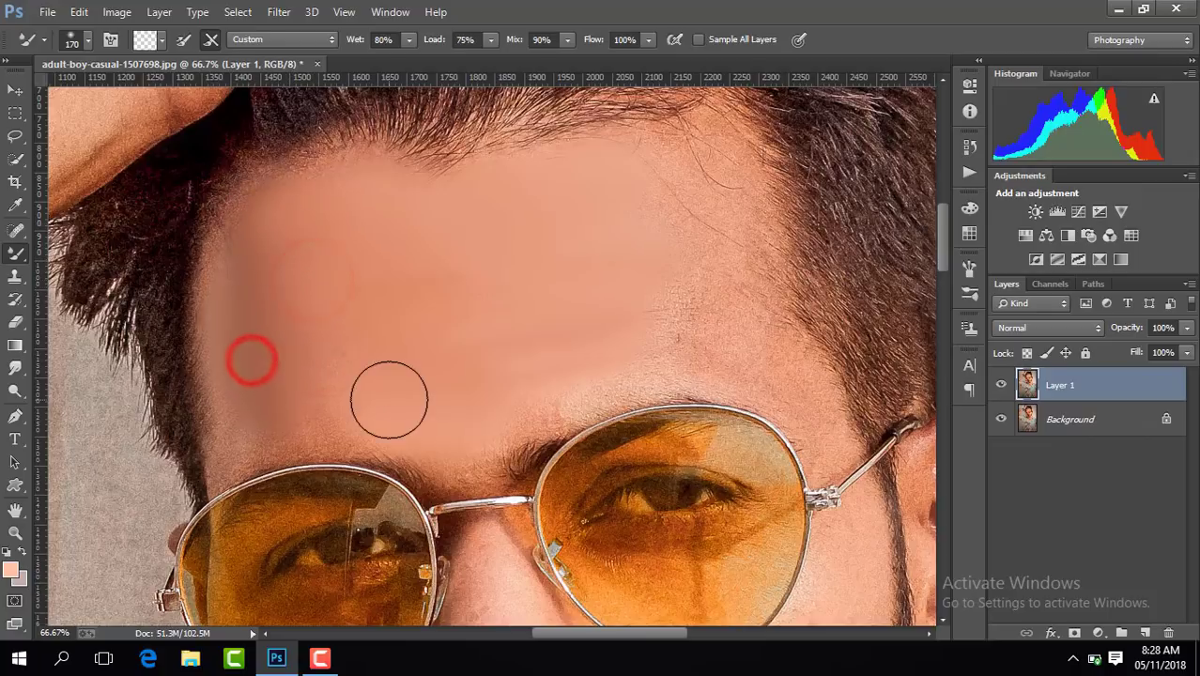
Blend the forehead skin just above the glasses and toward the temple on the visible ear's side.
mouse_move(389, 401)
left_mouse_down()
mouse_move(254, 410)
mouse_move(260, 323)
left_mouse_up()
mouse_move(485, 314)
left_mouse_down()
mouse_move(505, 388)
mouse_move(586, 360)
mouse_move(629, 317)
mouse_move(649, 238)
mouse_move(681, 188)
left_mouse_up()
mouse_move(635, 285)
left_mouse_down()
mouse_move(684, 287)
mouse_move(706, 269)
left_mouse_up()
mouse_move(720, 351)
left_mouse_down()
mouse_move(768, 351)
mouse_move(723, 263)
left_mouse_up()
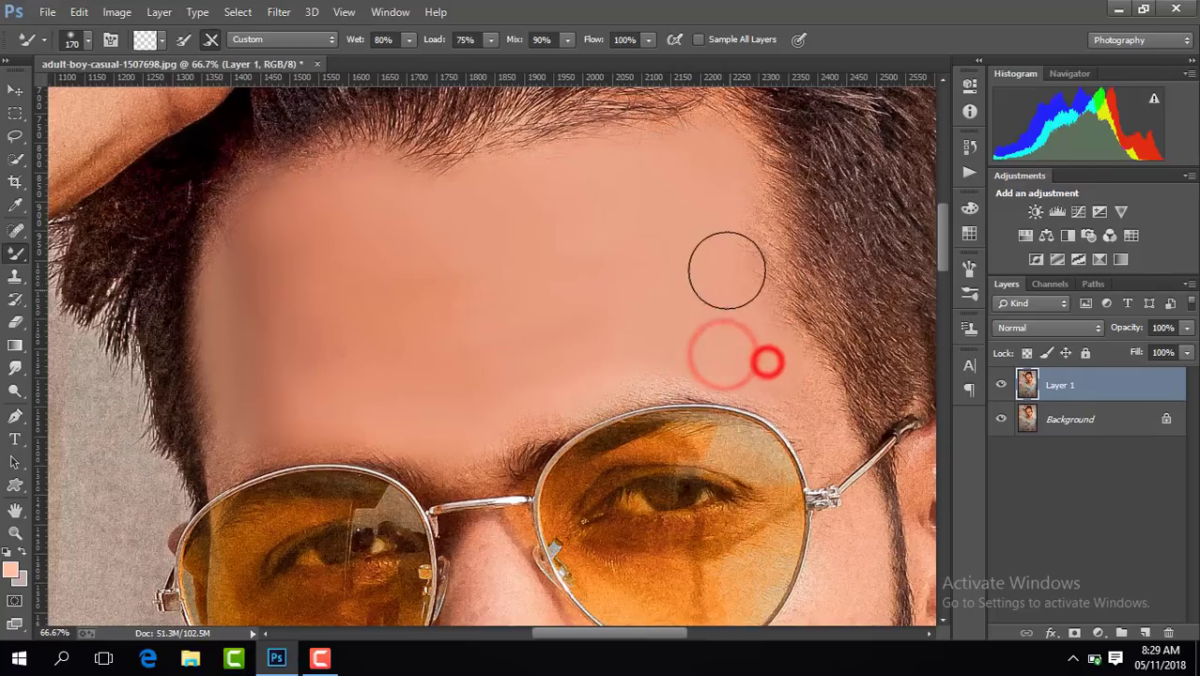
Go over the centre and shaded edge of the forehead again to even out the remaining streaks, and review the whole portrait.
mouse_move(541, 278)
left_mouse_down()
mouse_move(554, 243)
mouse_move(552, 255)
left_mouse_up()
mouse_move(493, 361)
left_mouse_down()
mouse_move(396, 351)
mouse_move(348, 368)
mouse_move(268, 351)
mouse_move(247, 414)
mouse_move(251, 358)
left_mouse_up()
left_click_drag(265, 288, 258, 243)
left_click_drag(319, 262, 304, 220)
key("ctrl+minus")
key("ctrl+minus")
key("ctrl+minus")
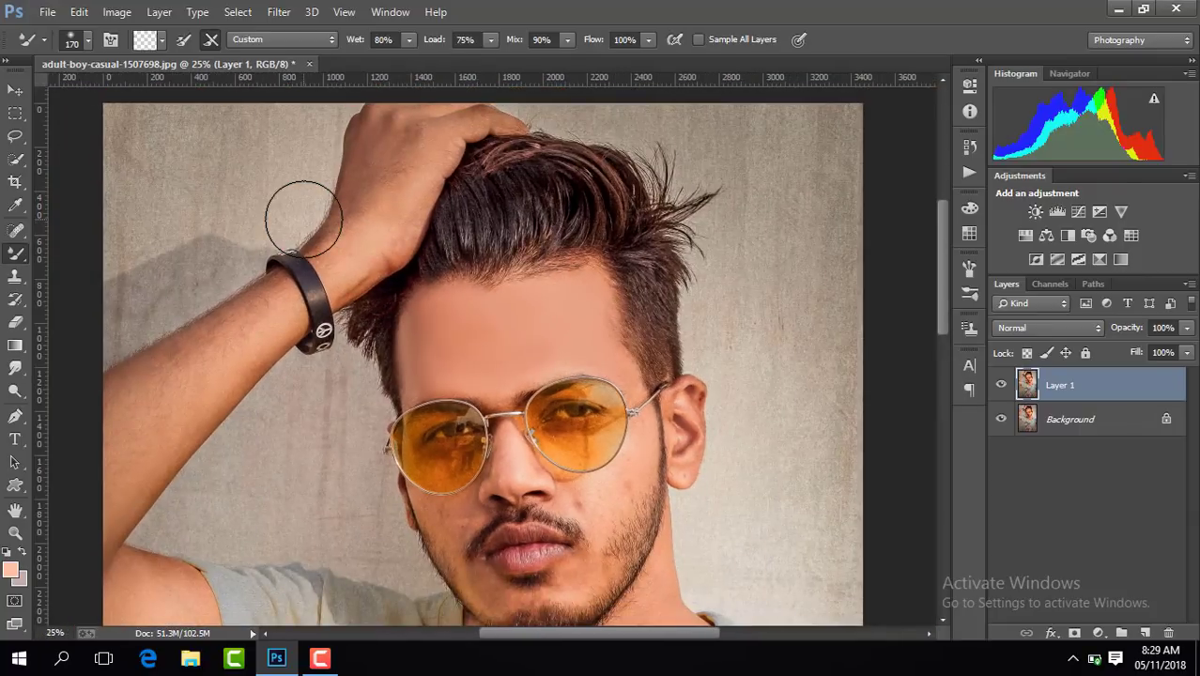
Blend the cheek skin between the glasses and the visible ear with the 170 px Mixer Brush.
key("ctrl+plus")
key("ctrl+plus")
left_click(83, 44)
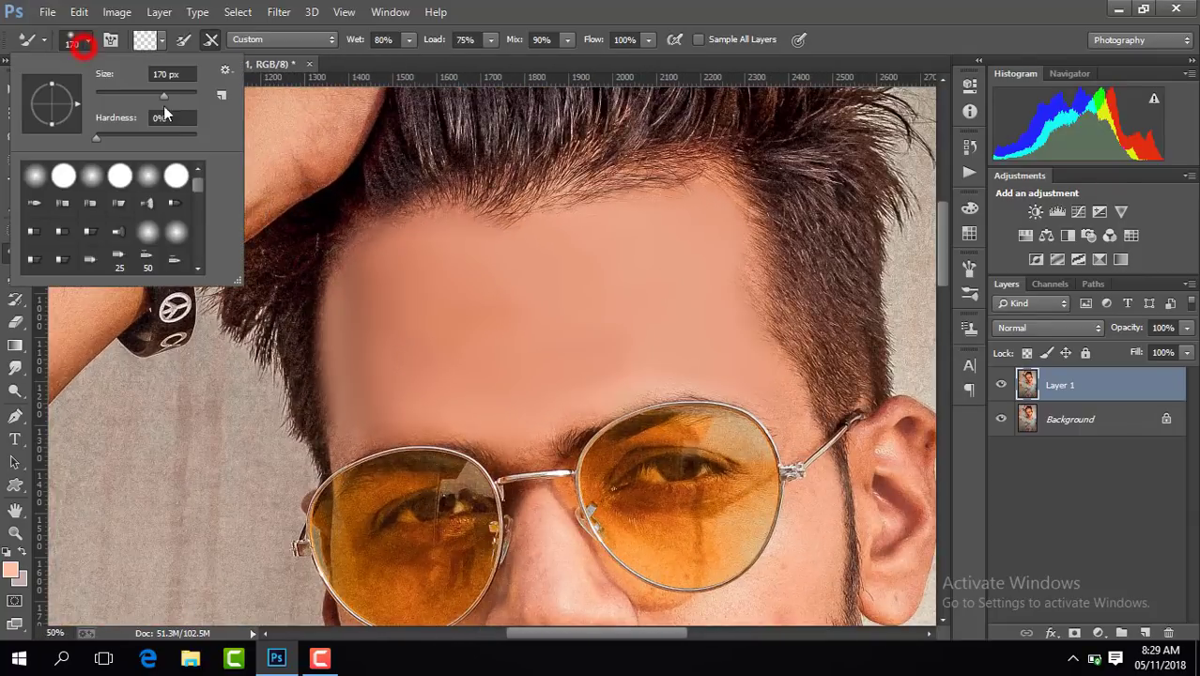
left_click(943, 229)
left_click_drag(943, 264, 944, 300)
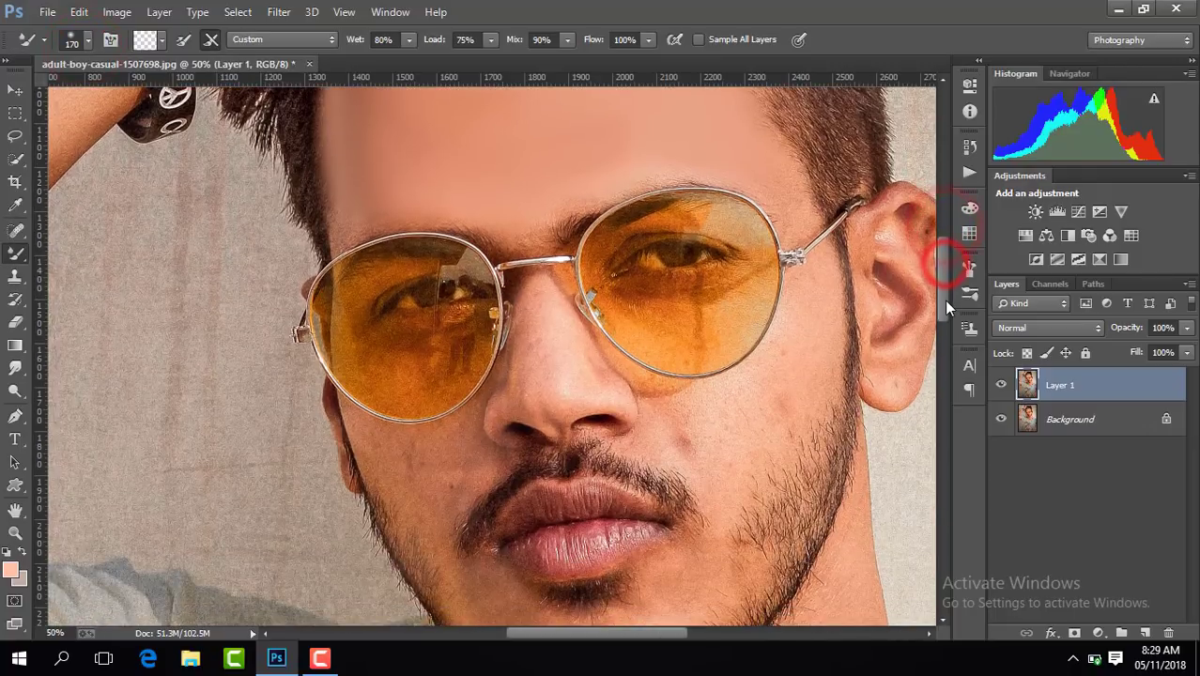
left_click(791, 375)
key("ctrl+plus")
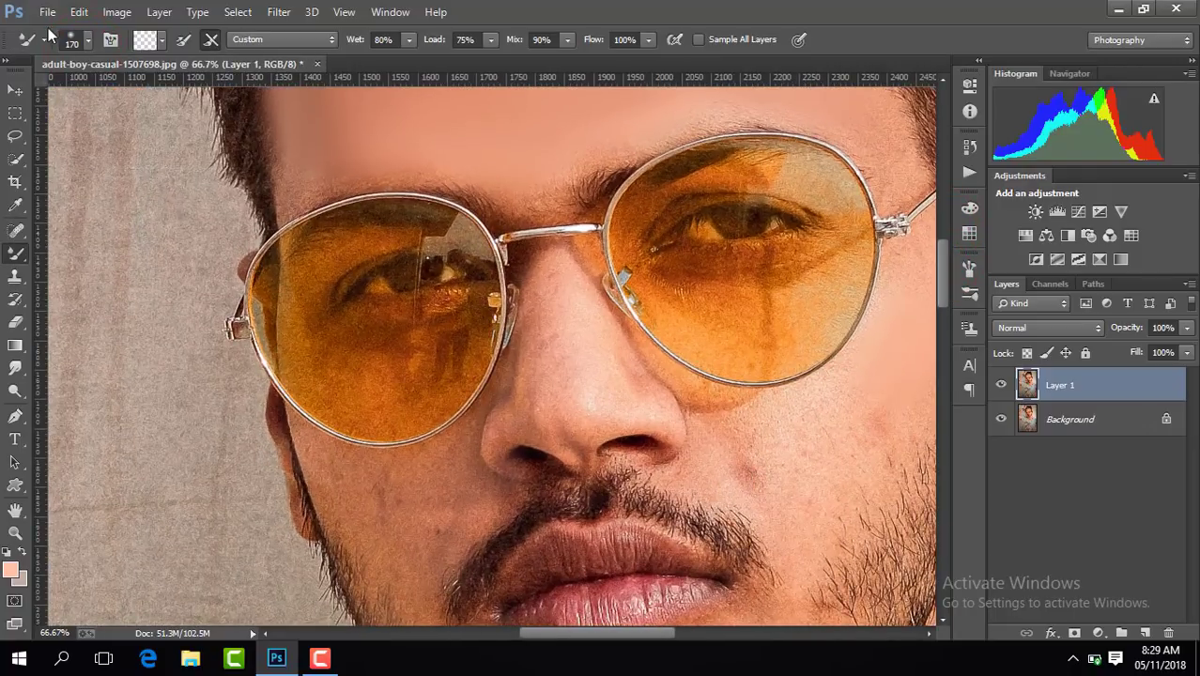
Reduce the Mixer Brush to 87 px and blend the lower forehead skin just above the darker lens.
left_click(89, 43)
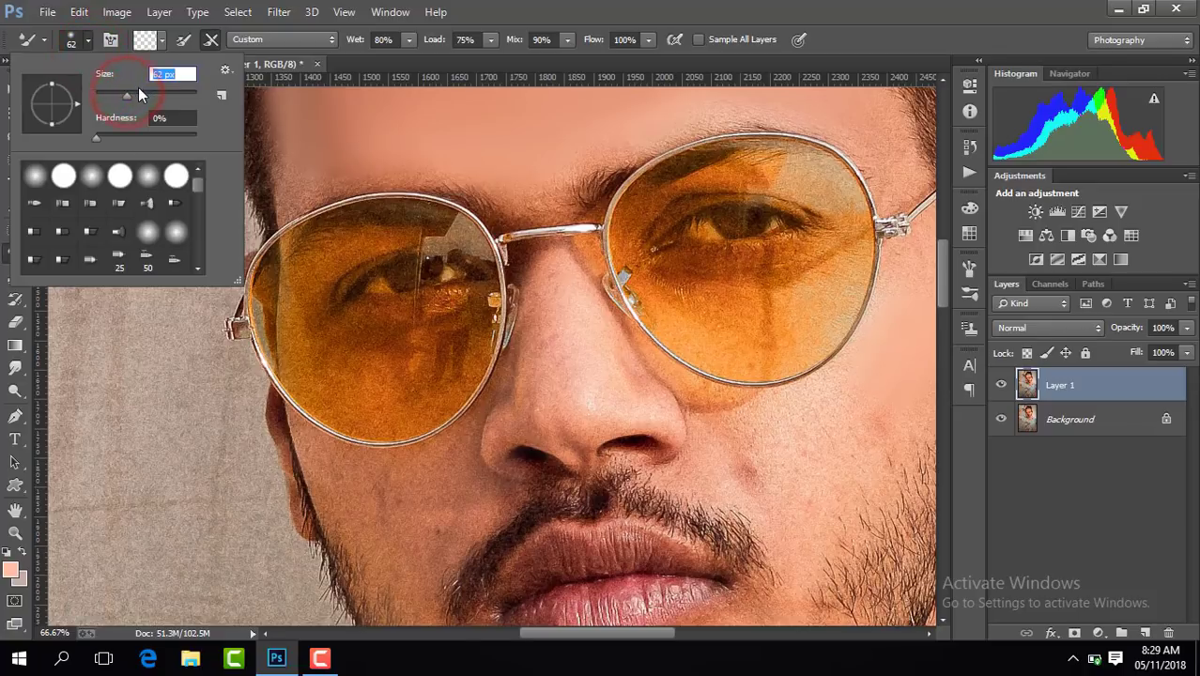
left_click_drag(314, 132, 297, 202)
mouse_move(380, 151)
left_mouse_down()
mouse_move(329, 163)
mouse_move(319, 118)
mouse_move(327, 161)
left_mouse_up()
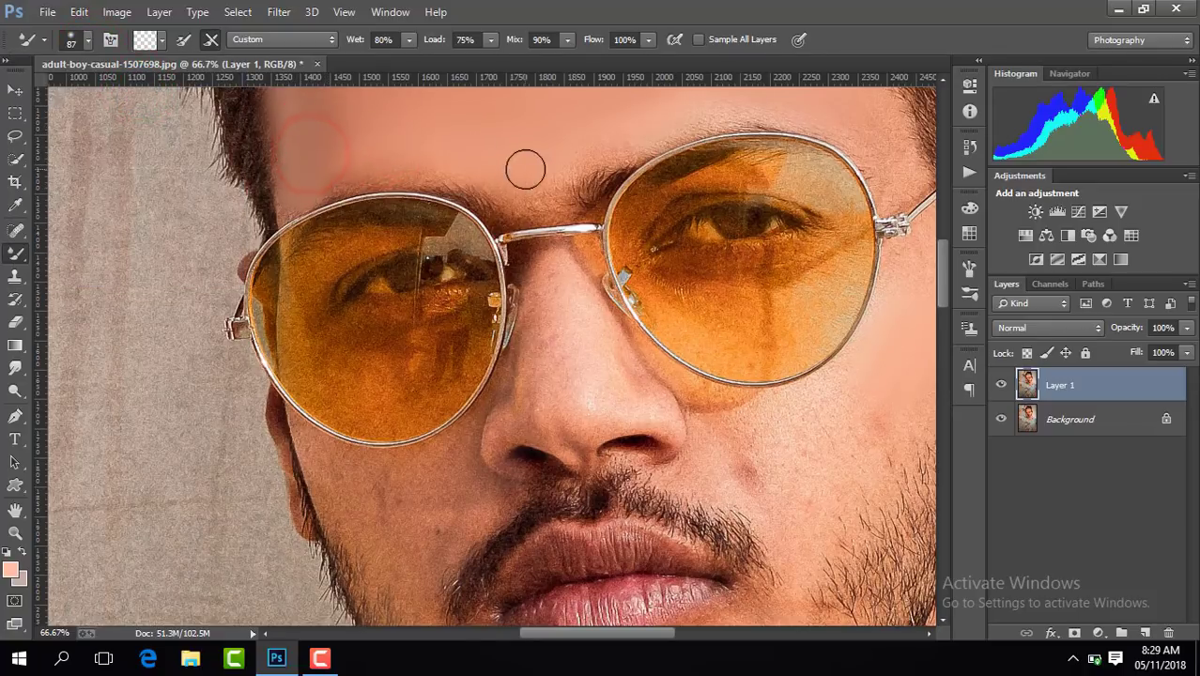
Blend the skin along the nose bridge, tip and sides on Layer 1 with short Mixer Brush strokes.
left_click_drag(566, 366, 565, 334)
left_click_drag(572, 426, 582, 364)
left_click_drag(598, 396, 581, 332)
left_click_drag(564, 284, 558, 264)
mouse_move(614, 383)
left_mouse_down()
mouse_move(618, 376)
mouse_move(627, 399)
mouse_move(634, 387)
mouse_move(591, 408)
left_mouse_up()
left_click_drag(525, 421, 522, 345)
left_click_drag(540, 398, 537, 357)
left_click_drag(538, 358, 536, 308)
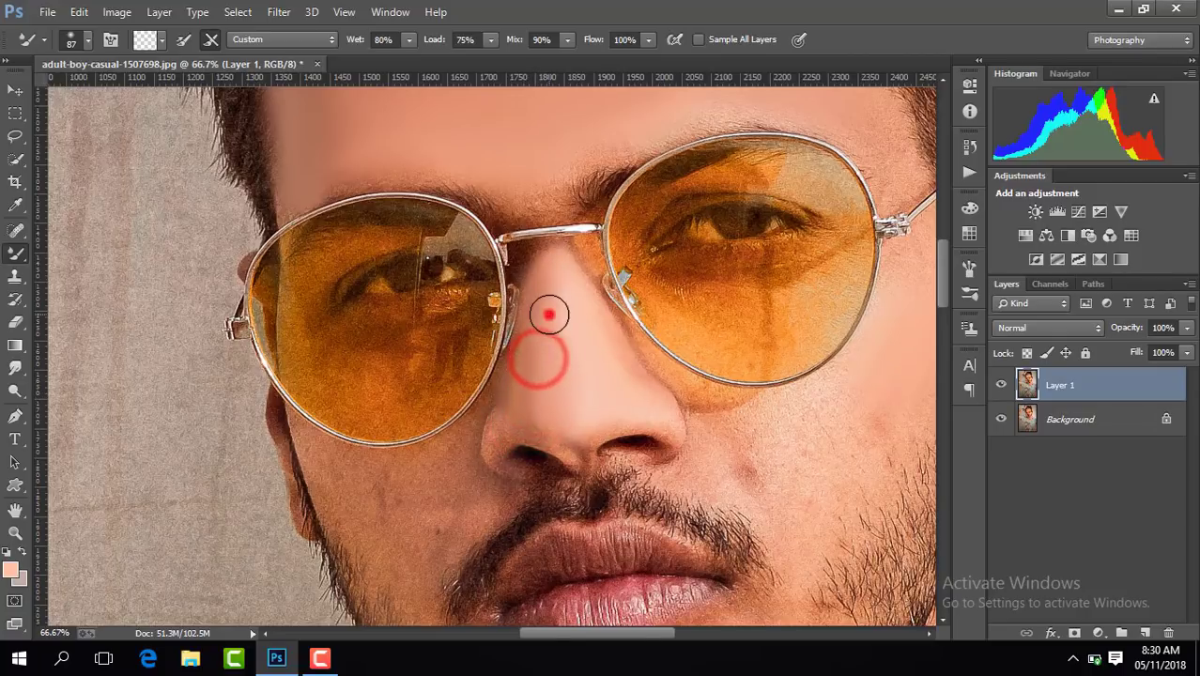
Finish smoothing the side and tip of the nose with the 87 px Mixer Brush.
left_click_drag(519, 421, 542, 369)
mouse_move(545, 364)
left_mouse_down()
mouse_move(527, 415)
mouse_move(571, 434)
mouse_move(584, 373)
left_mouse_up()
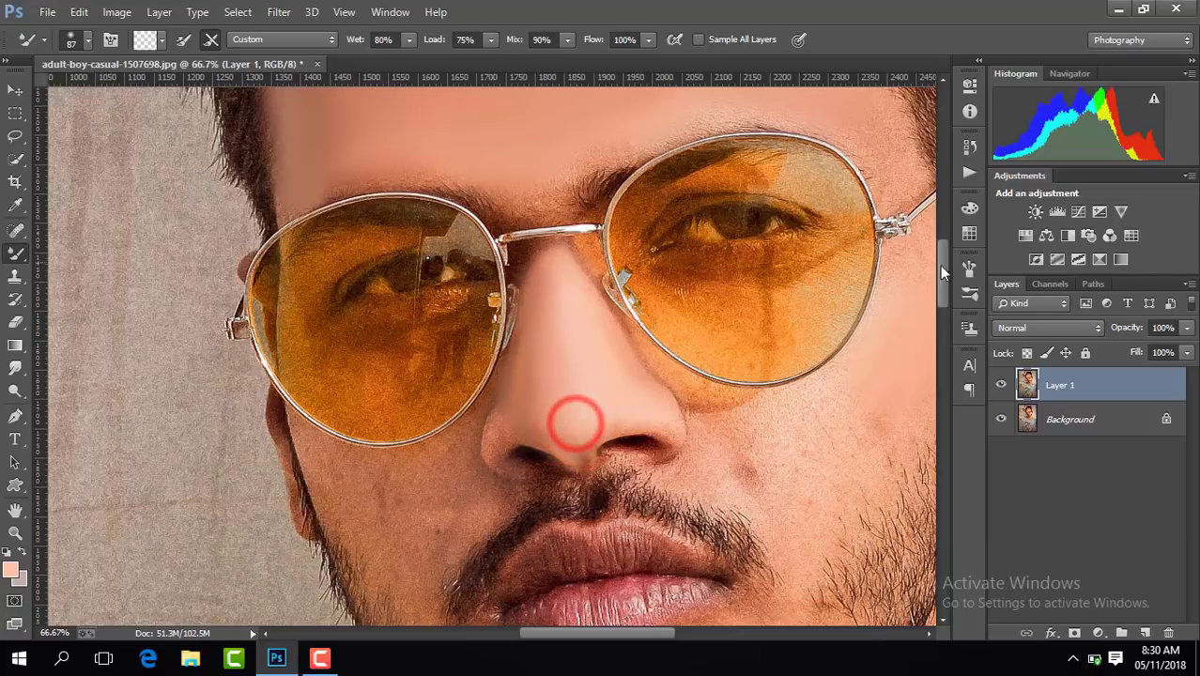
Enlarge the Mixer Brush to 118 px and blend the temple skin between the hairline and the brighter lens.
left_click_drag(574, 638, 622, 638)
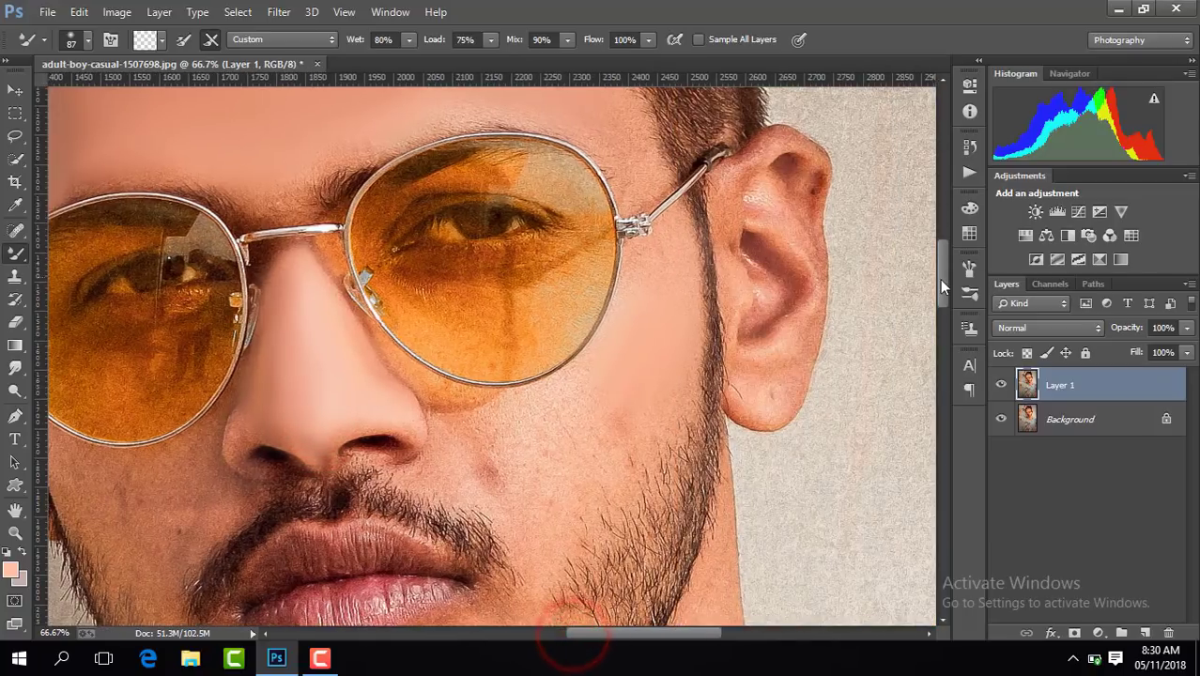
left_click_drag(941, 282, 941, 262)
left_click(81, 39)
left_click(149, 98)
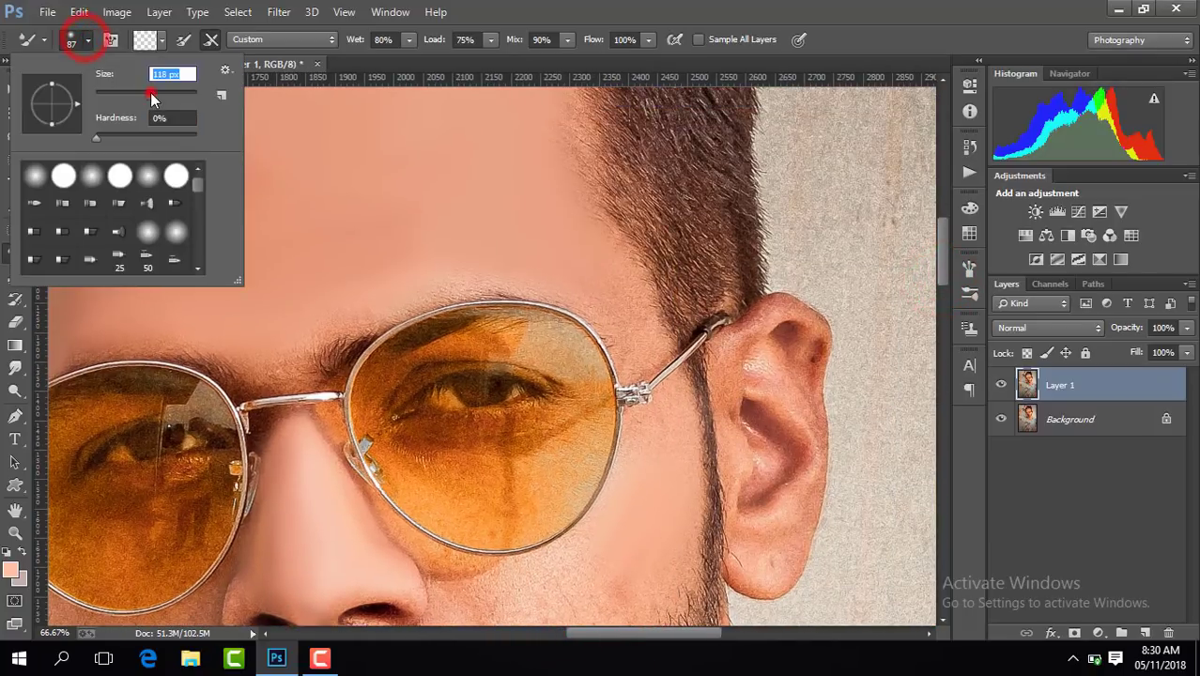
left_click(581, 264)
left_click(621, 314)
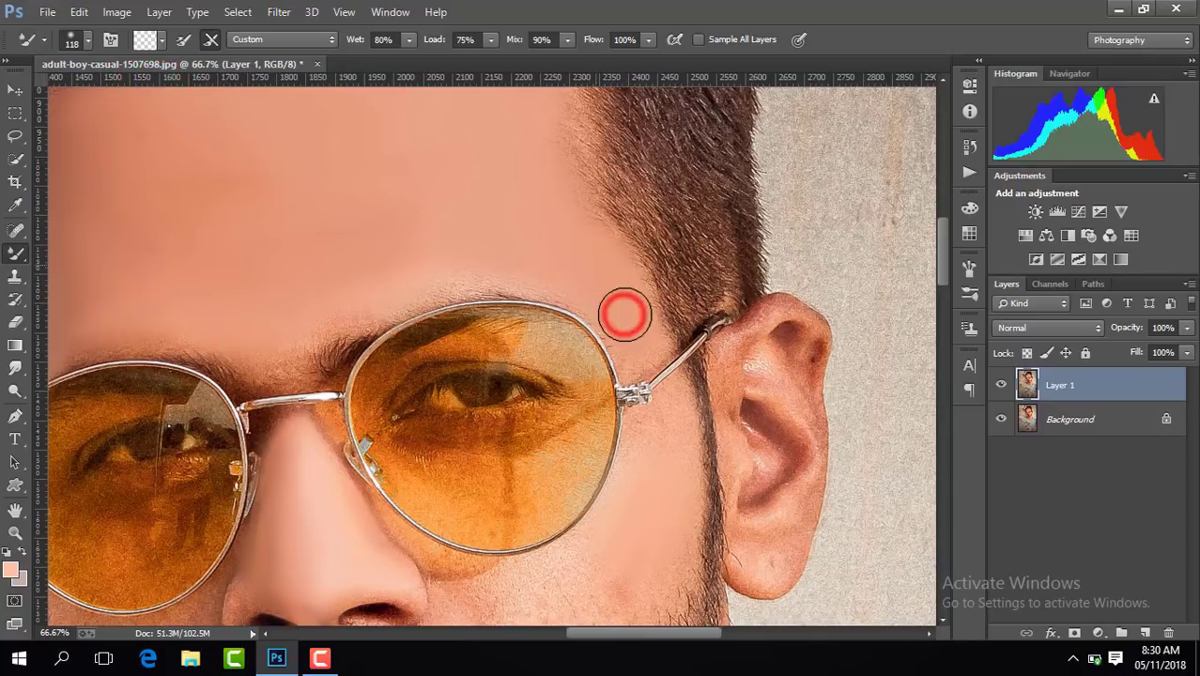
Blend the outer cheek skin between the lens and the sideburn, down to the edge of the beard.
left_click_drag(946, 261, 945, 297)
left_click_drag(648, 231, 662, 176)
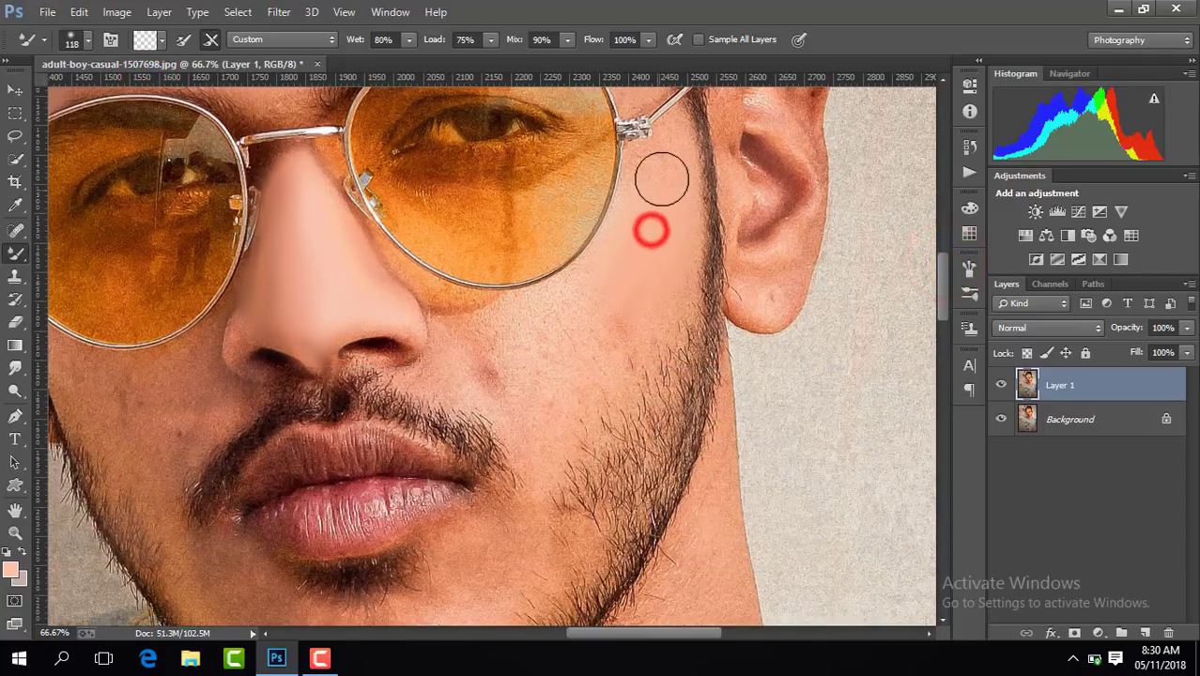
left_click(660, 197)
left_click(646, 204)
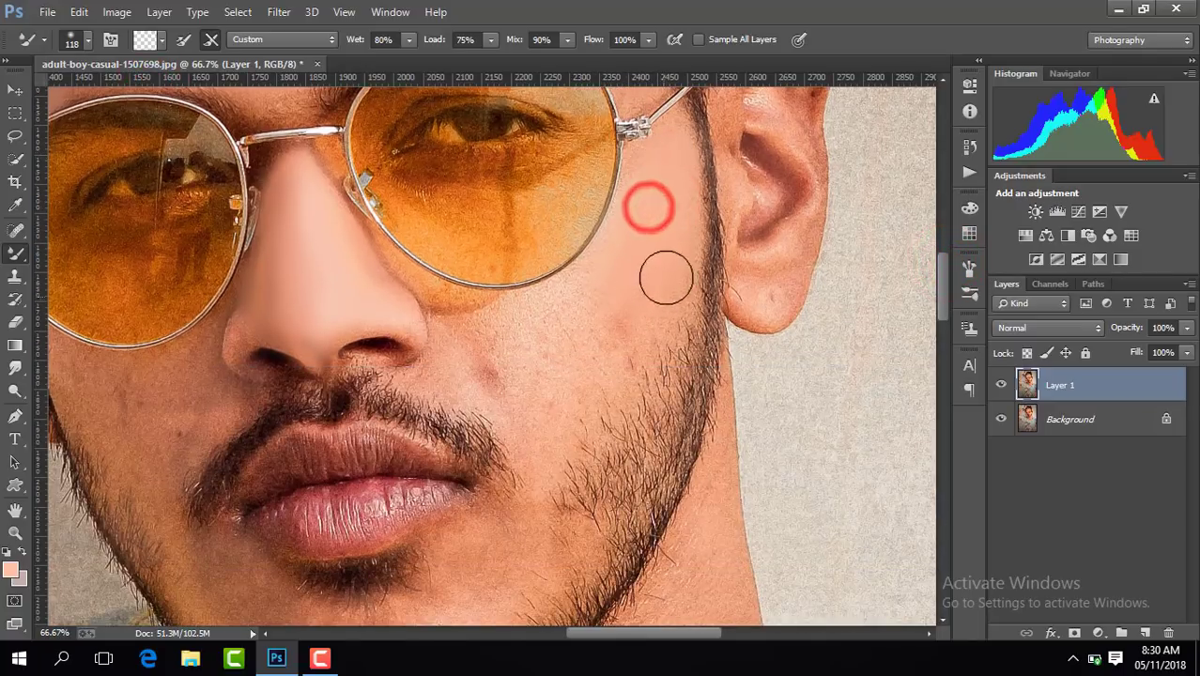
left_click(640, 311)
left_click(619, 335)
left_click(640, 303)
left_click(613, 347)
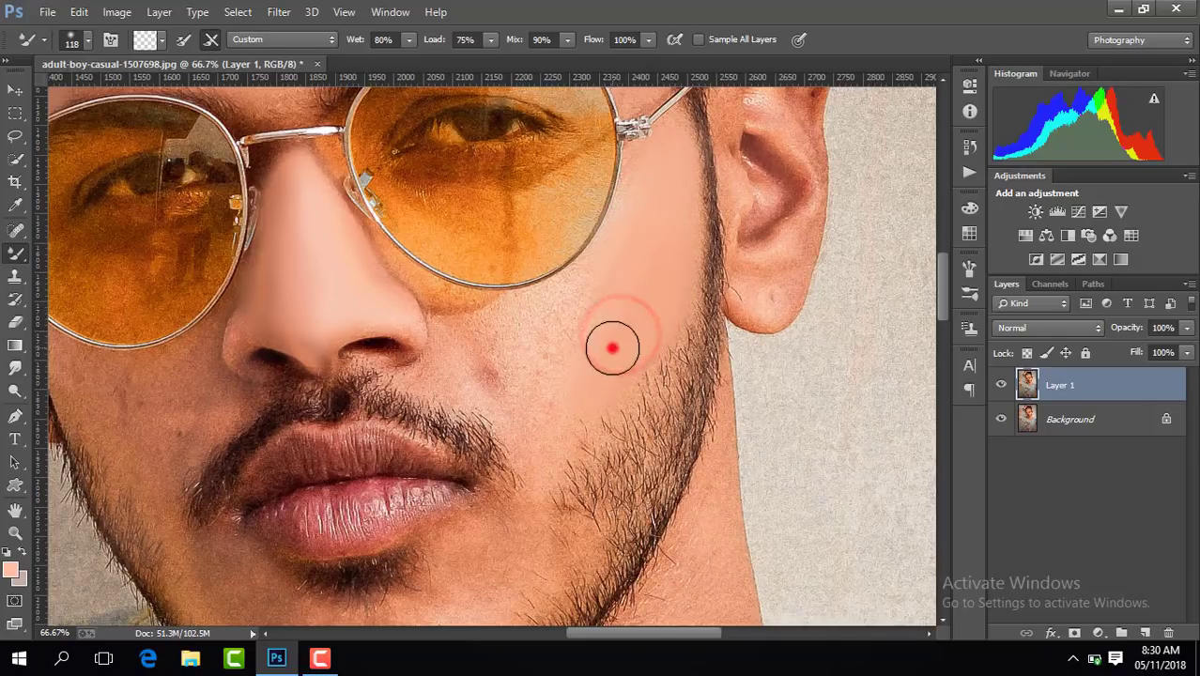
Smooth the inner cheek from below the lens to the mouth corner and blend it into the outer cheek.
left_click(555, 434)
left_click(548, 395)
left_click(551, 343)
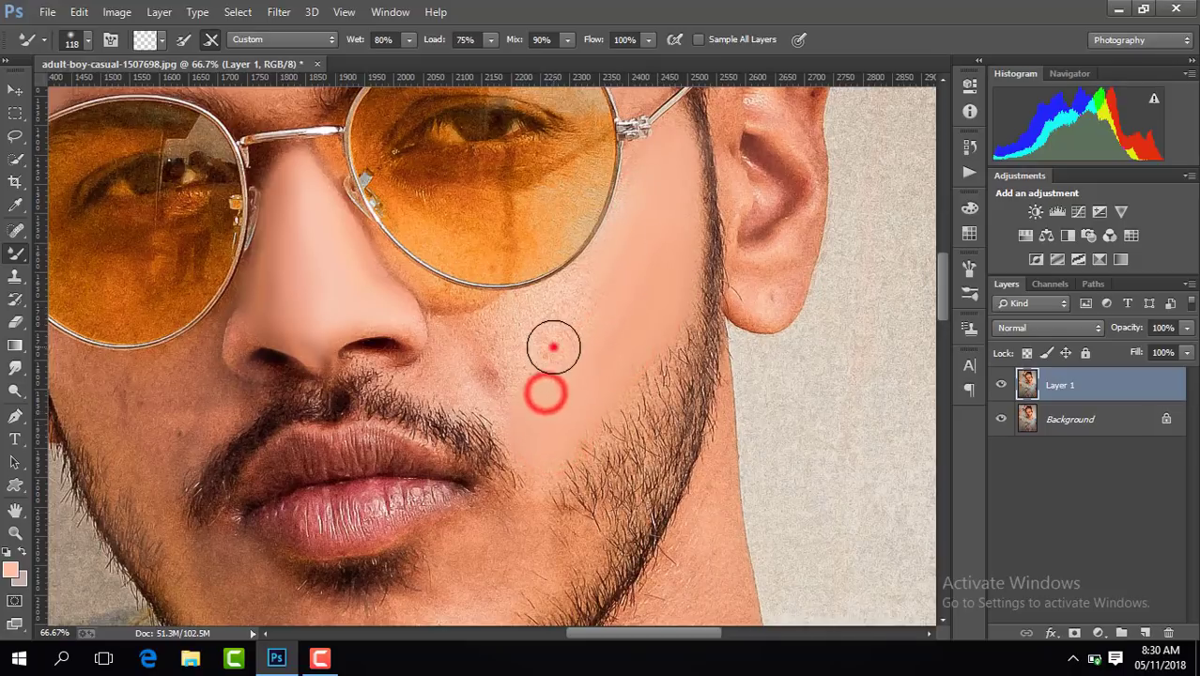
left_click(552, 377)
left_click(502, 388)
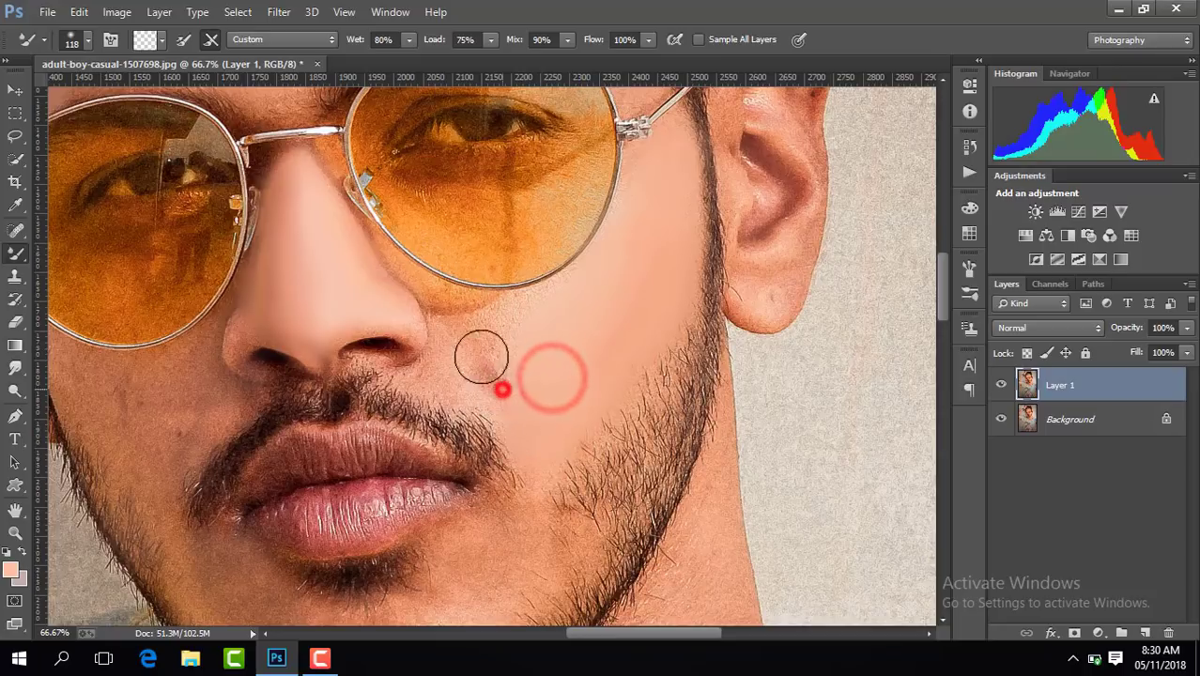
left_click(524, 410)
left_click(533, 396)
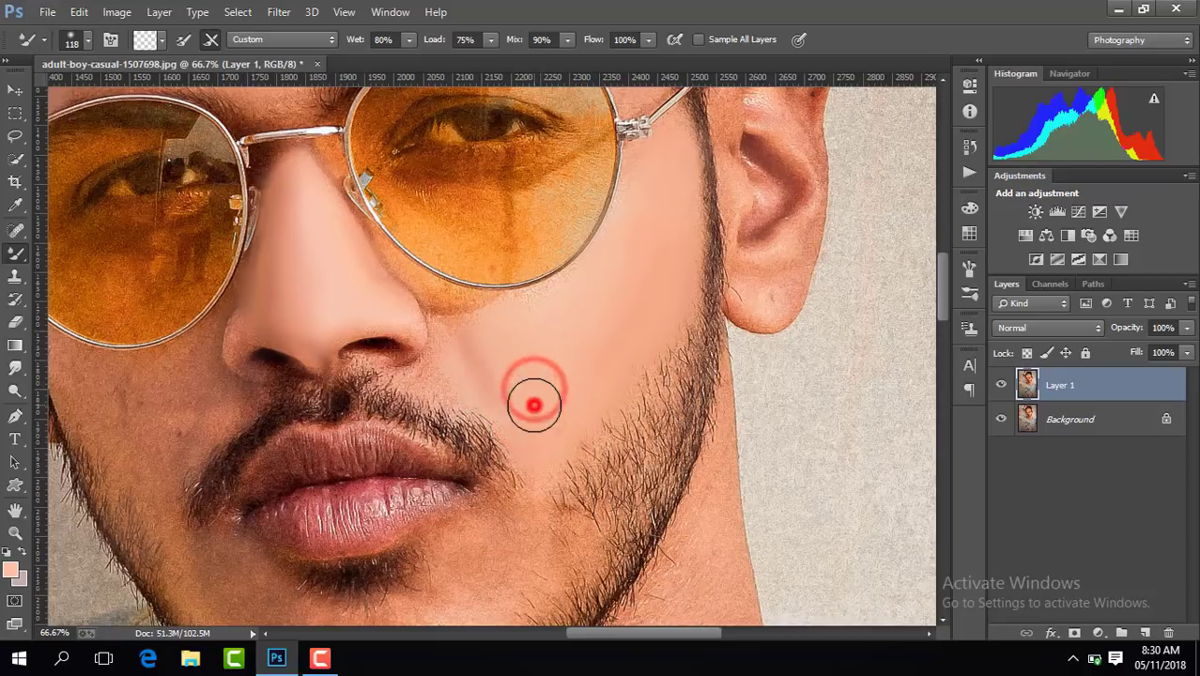
left_click(622, 326)
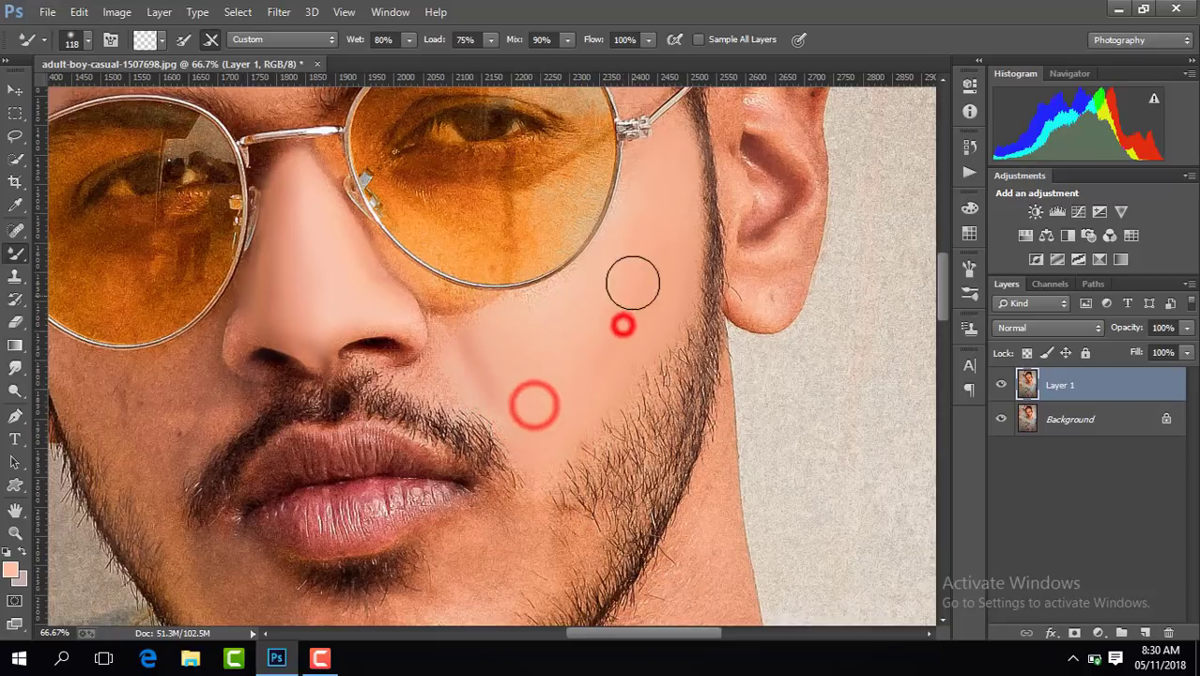
Reduce the Mixer Brush to 80 px and blend the skin under the lens and between the nostril and moustache.
left_click(87, 40)
left_click_drag(136, 103, 122, 100)
left_click(471, 397)
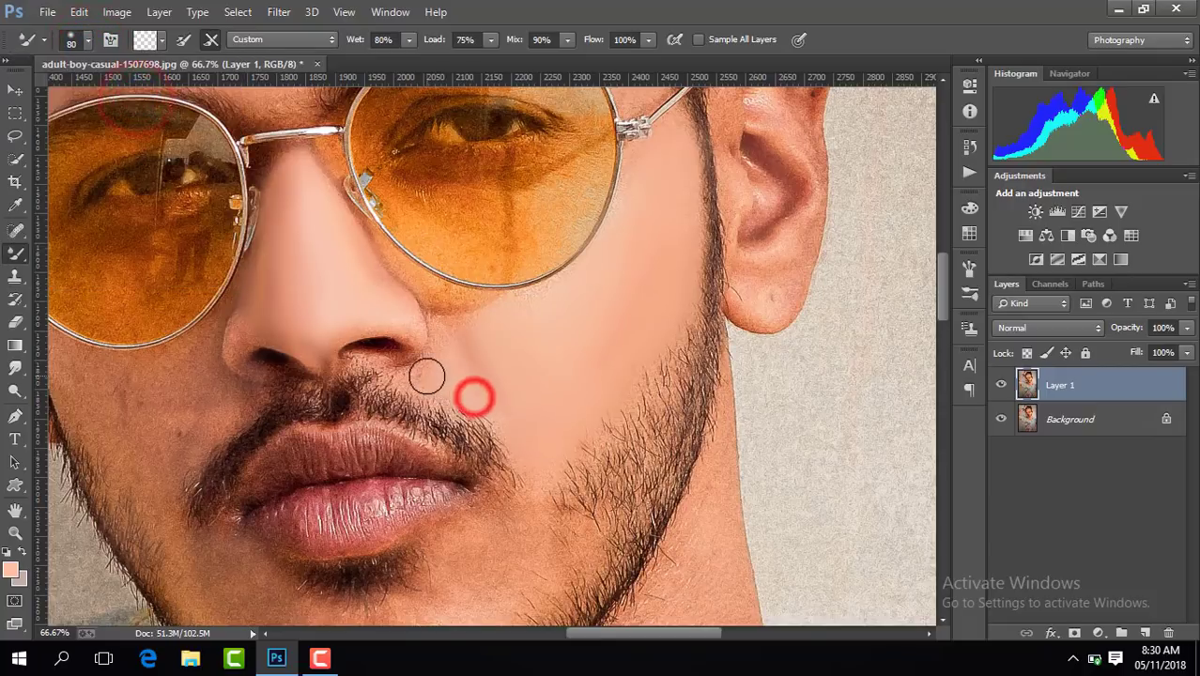
left_click(475, 309)
left_click(502, 319)
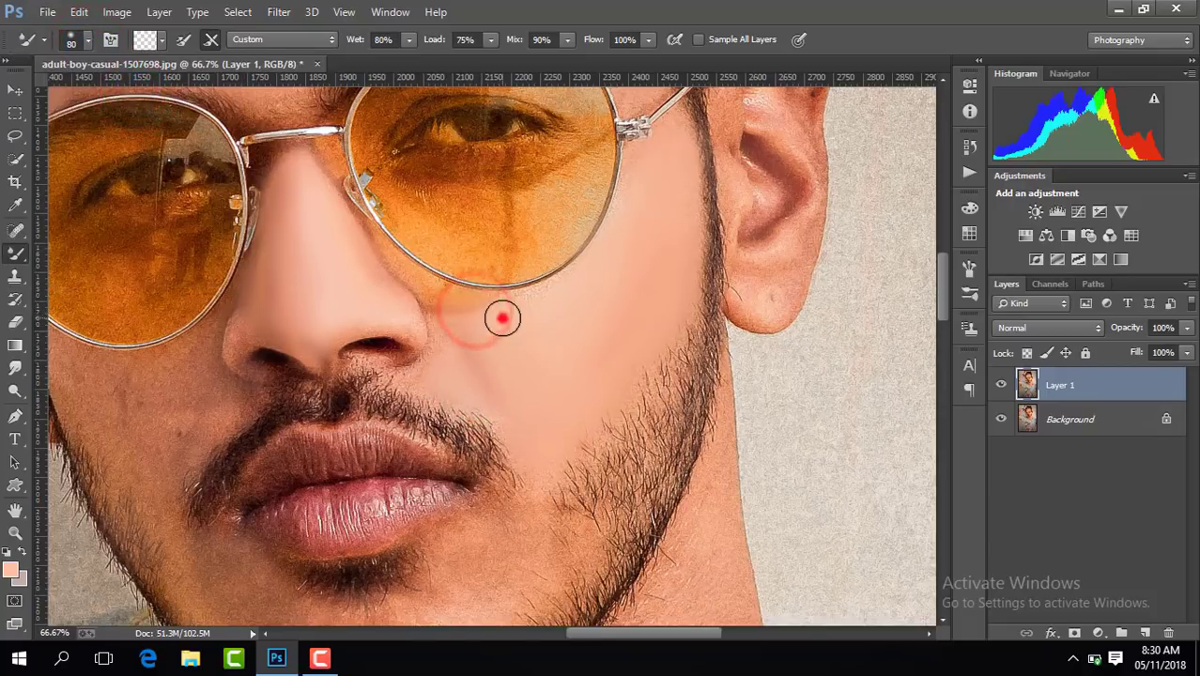
left_click(445, 363)
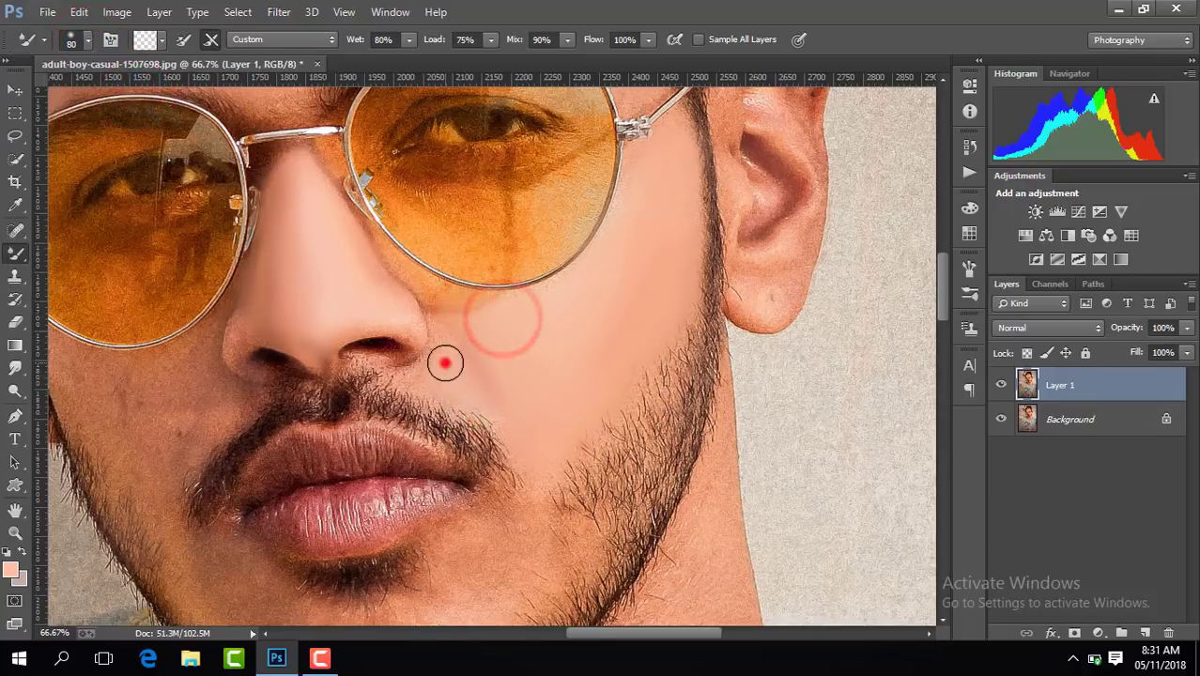
left_click(638, 245)
Touch up both sides of the nose with the 80 px Mixer Brush.
mouse_move(383, 286)
left_mouse_down()
mouse_move(362, 268)
mouse_move(377, 276)
mouse_move(375, 255)
mouse_move(362, 264)
left_mouse_up()
left_click(357, 275)
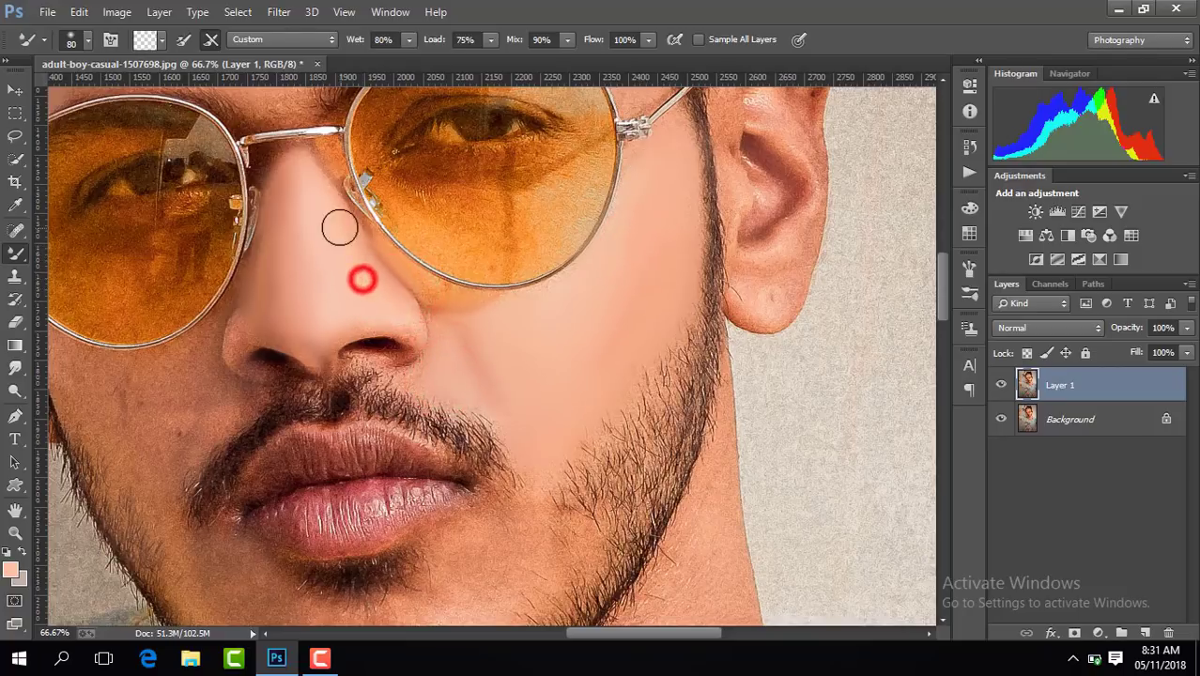
left_click(264, 305)
Smooth the visible ear's outer rim, lobe and inner folds with the 80 px Mixer Brush.
left_click_drag(944, 290, 943, 260)
mouse_move(802, 364)
left_mouse_down()
mouse_move(767, 326)
mouse_move(772, 335)
left_mouse_up()
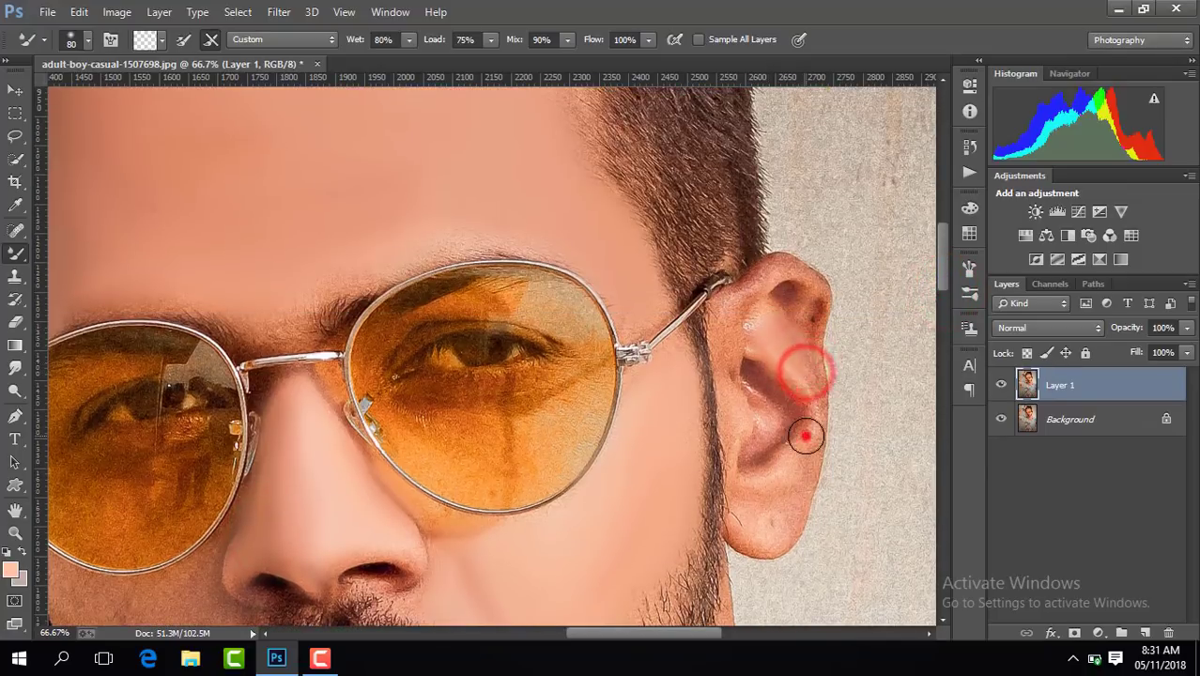
left_click_drag(807, 434, 787, 355)
left_click_drag(796, 473, 796, 428)
left_click_drag(781, 491, 768, 531)
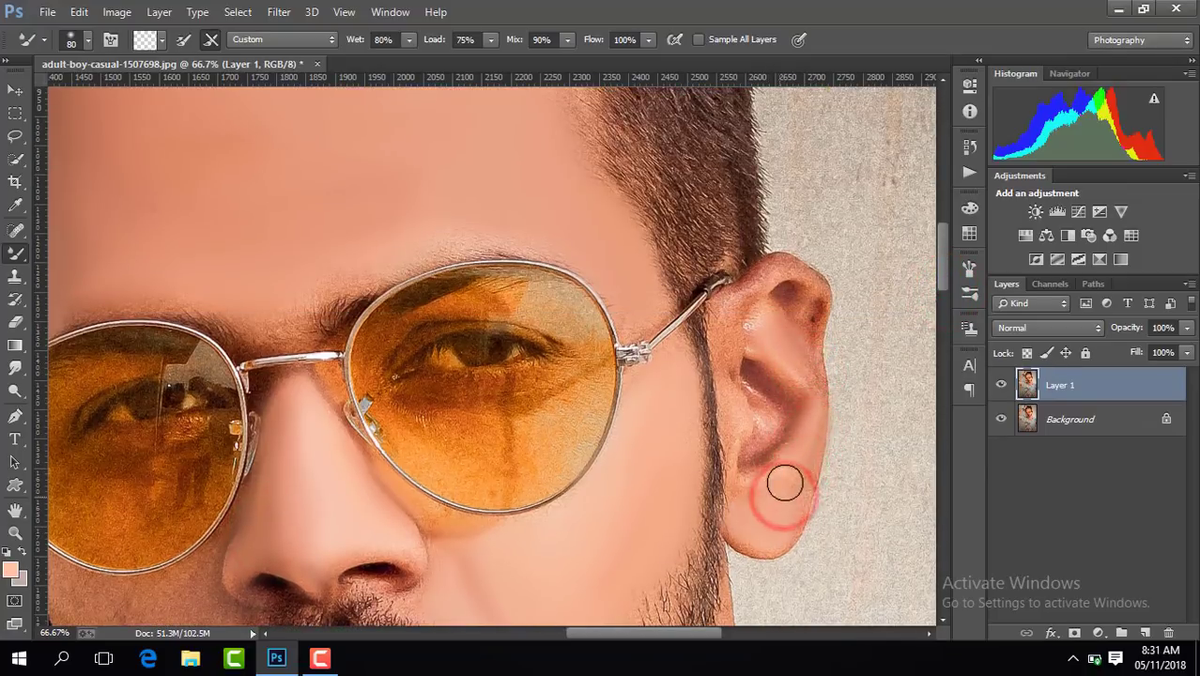
mouse_move(763, 487)
left_mouse_down()
mouse_move(788, 456)
mouse_move(756, 455)
mouse_move(771, 446)
mouse_move(761, 372)
left_mouse_up()
left_click(756, 457)
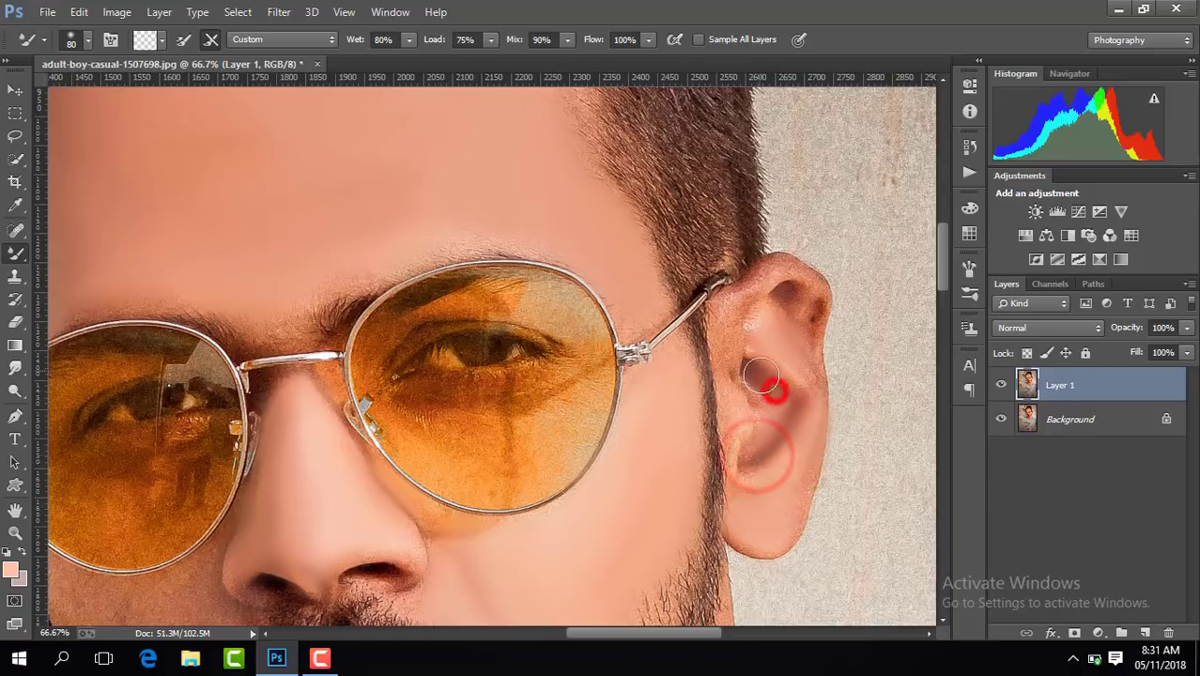
mouse_move(731, 330)
left_mouse_down()
mouse_move(740, 293)
mouse_move(812, 316)
mouse_move(805, 302)
mouse_move(785, 306)
mouse_move(790, 293)
mouse_move(815, 424)
mouse_move(803, 383)
left_mouse_up()
Enlarge the Mixer Brush to 103 px and blend the brighter chin skin between the lower lip and the beard.
left_click_drag(941, 264, 943, 349)
left_click(89, 41)
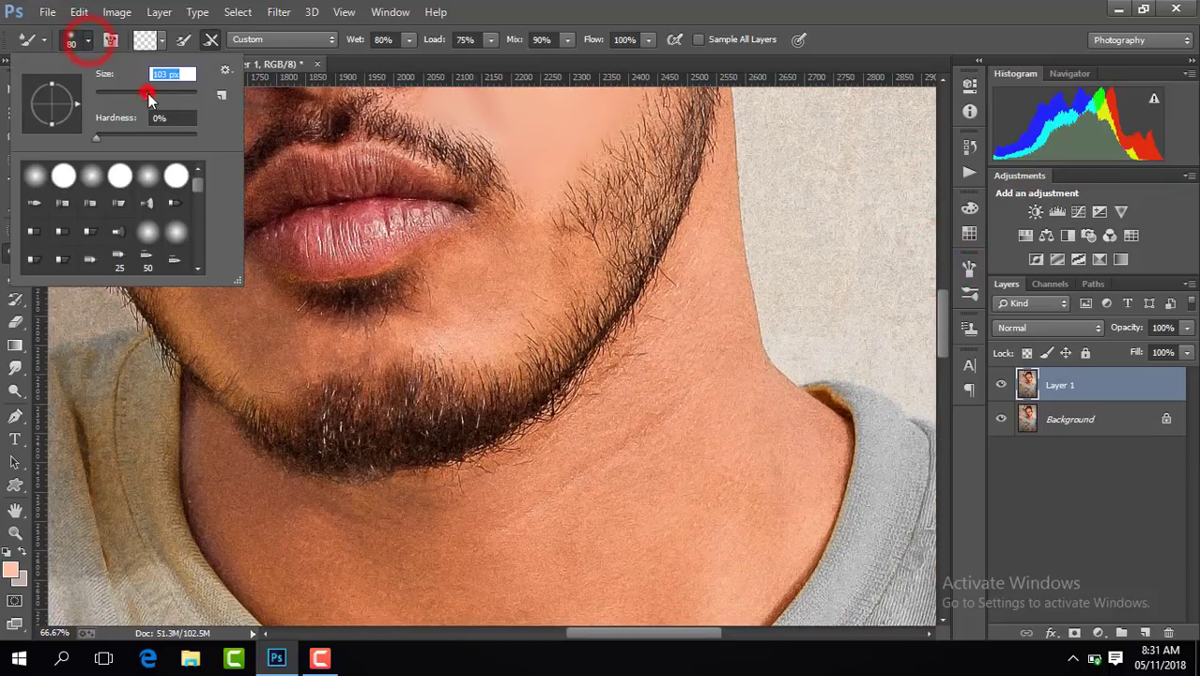
left_click(533, 219)
left_click(484, 314)
left_click(469, 314)
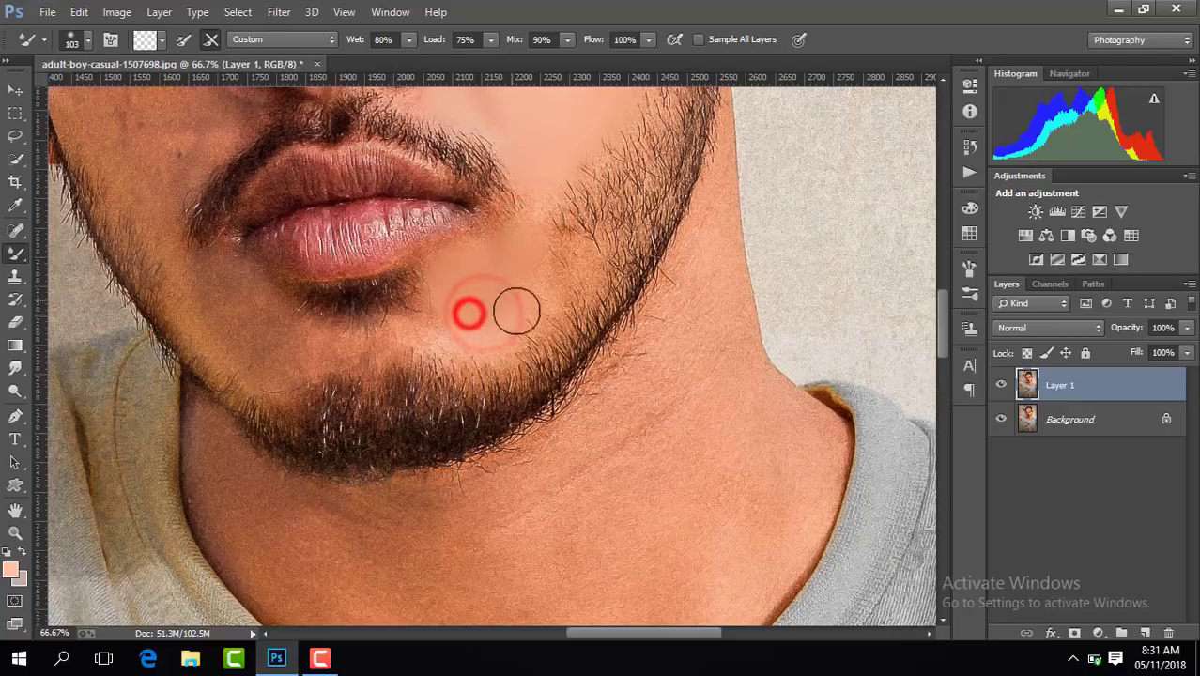
left_click(510, 317)
left_click(455, 332)
left_click(442, 305)
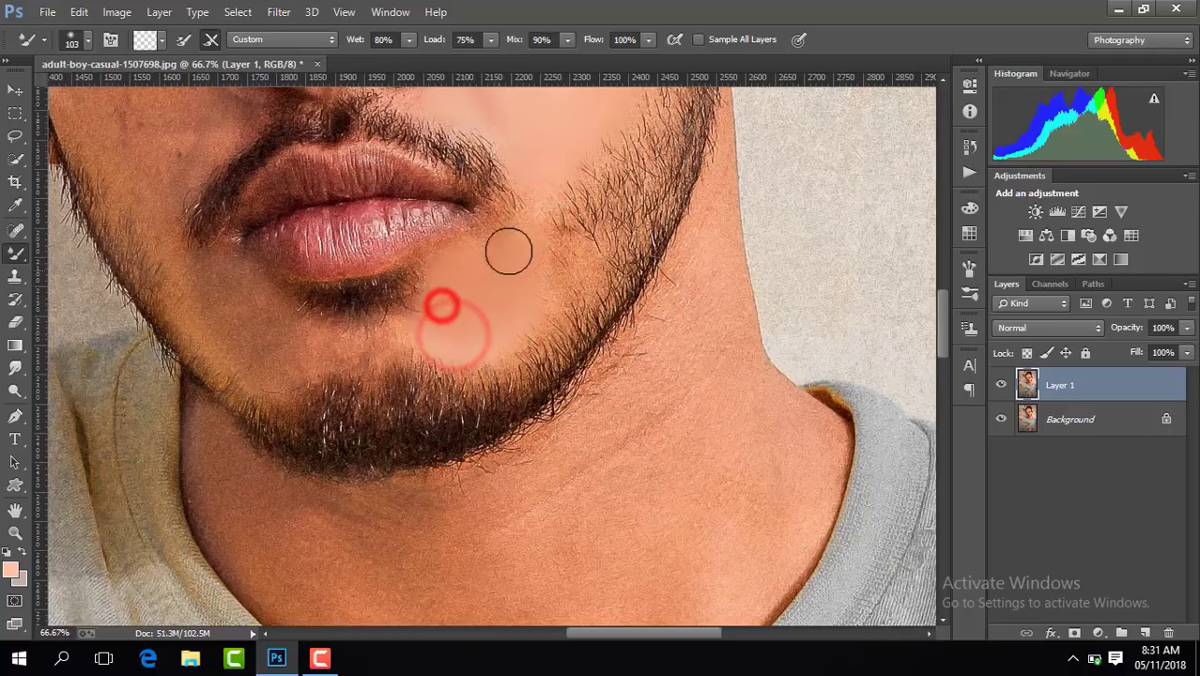
Go over the skin from the mouth corner down to the chin to even the transition into the cheek.
left_click(530, 185)
left_click(503, 271)
left_click(524, 294)
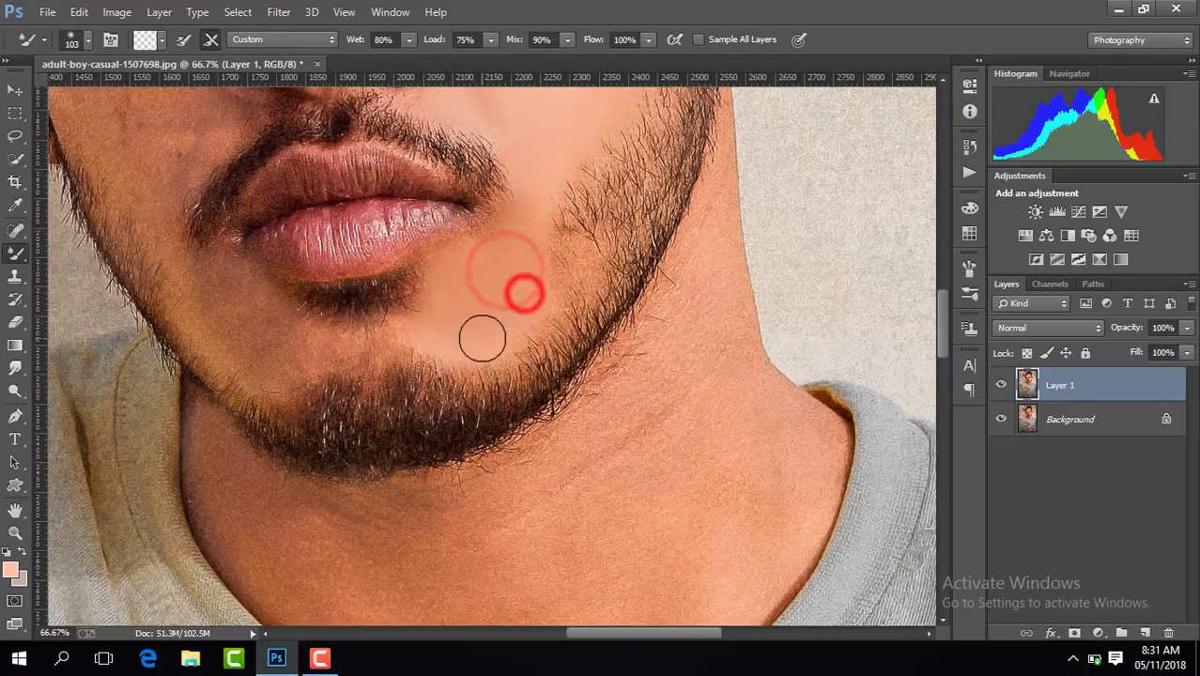
left_click(533, 194)
left_click(501, 248)
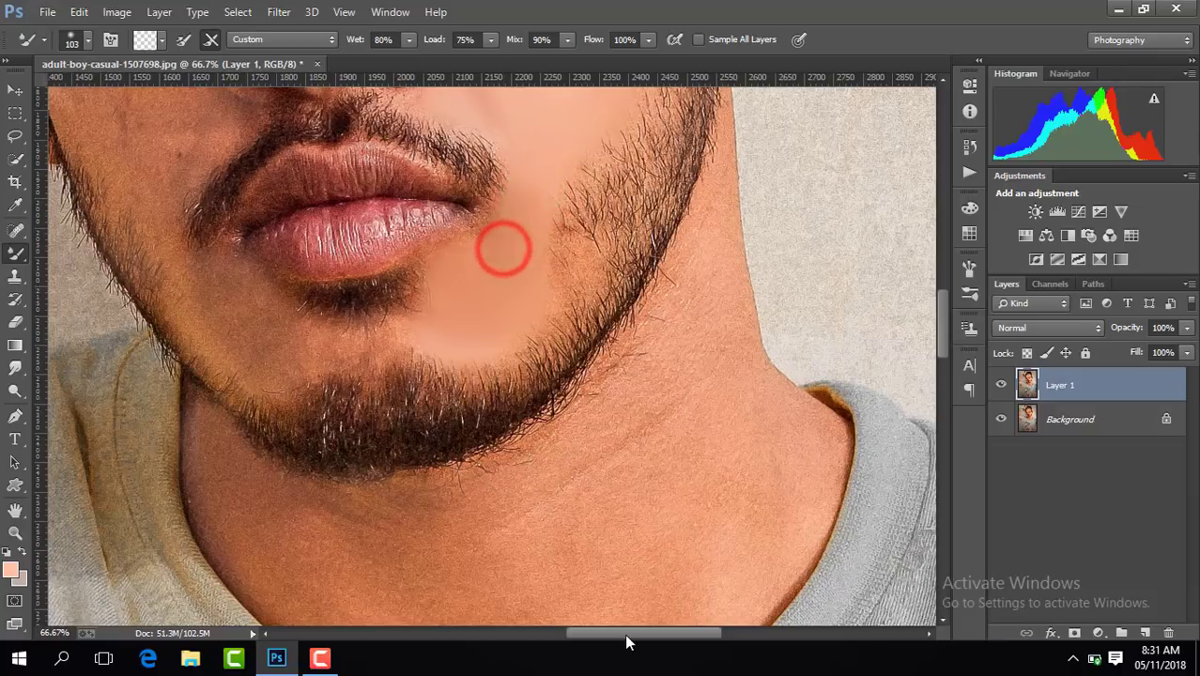
Enlarge the Mixer Brush to 160 px and blend the shaded cheek between the darker lens and the moustache.
left_click_drag(627, 635, 597, 635)
left_click(87, 40)
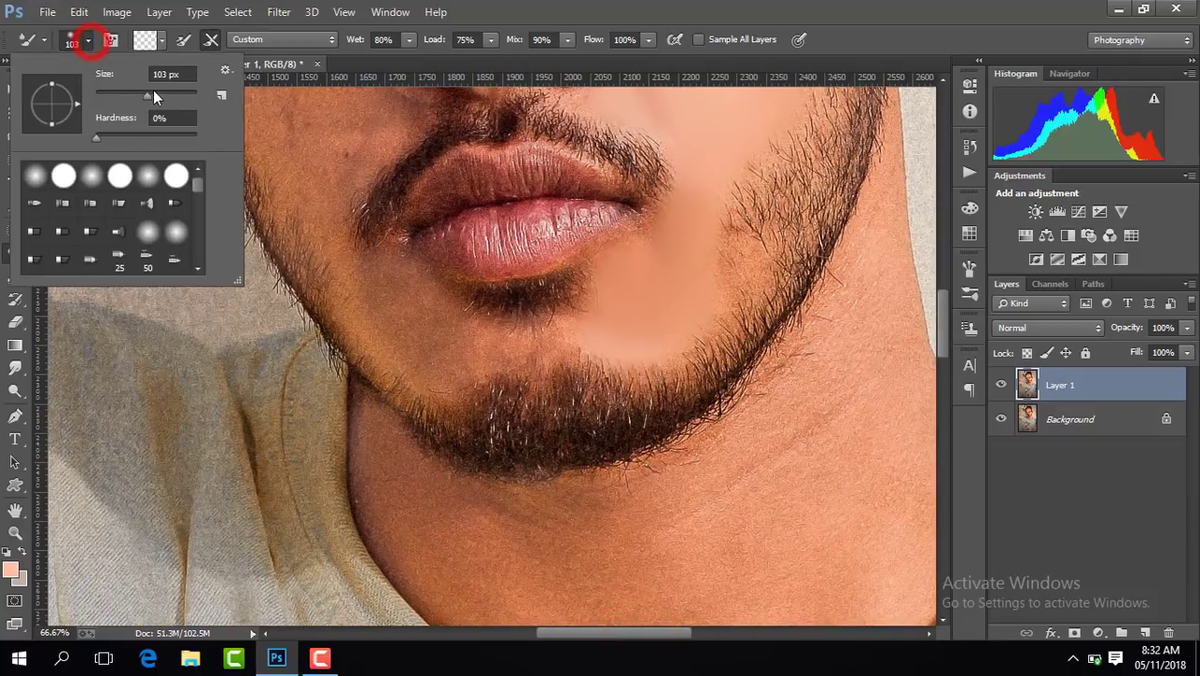
left_click_drag(945, 315, 940, 291)
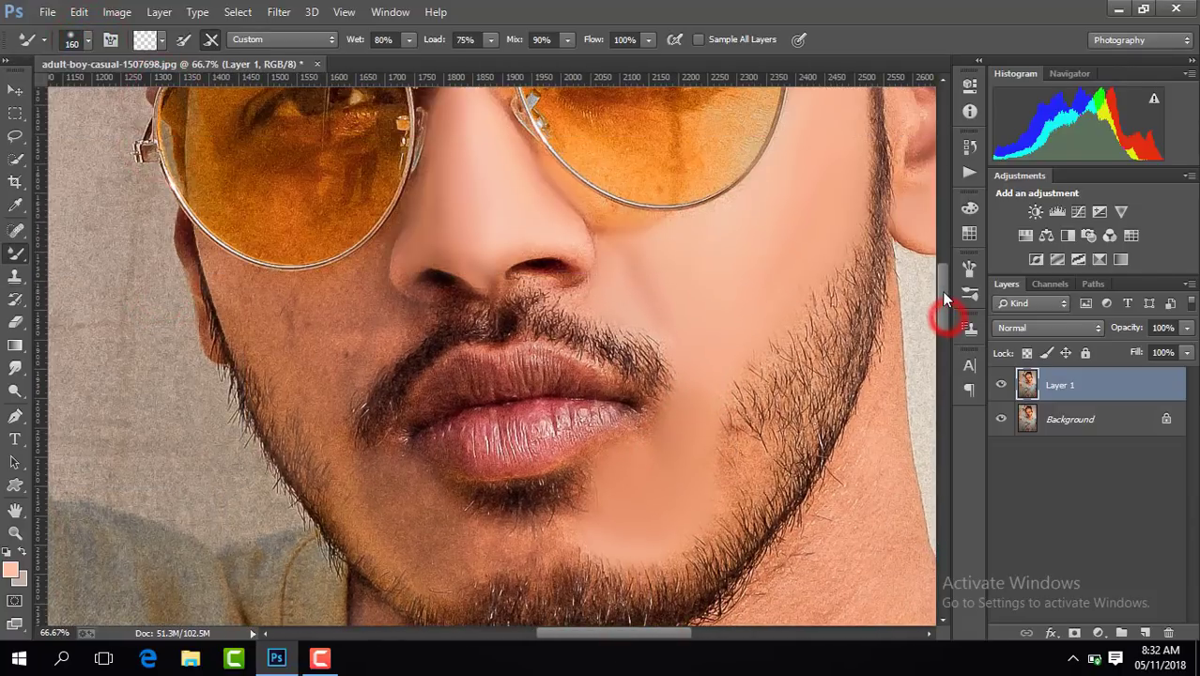
left_click(329, 343)
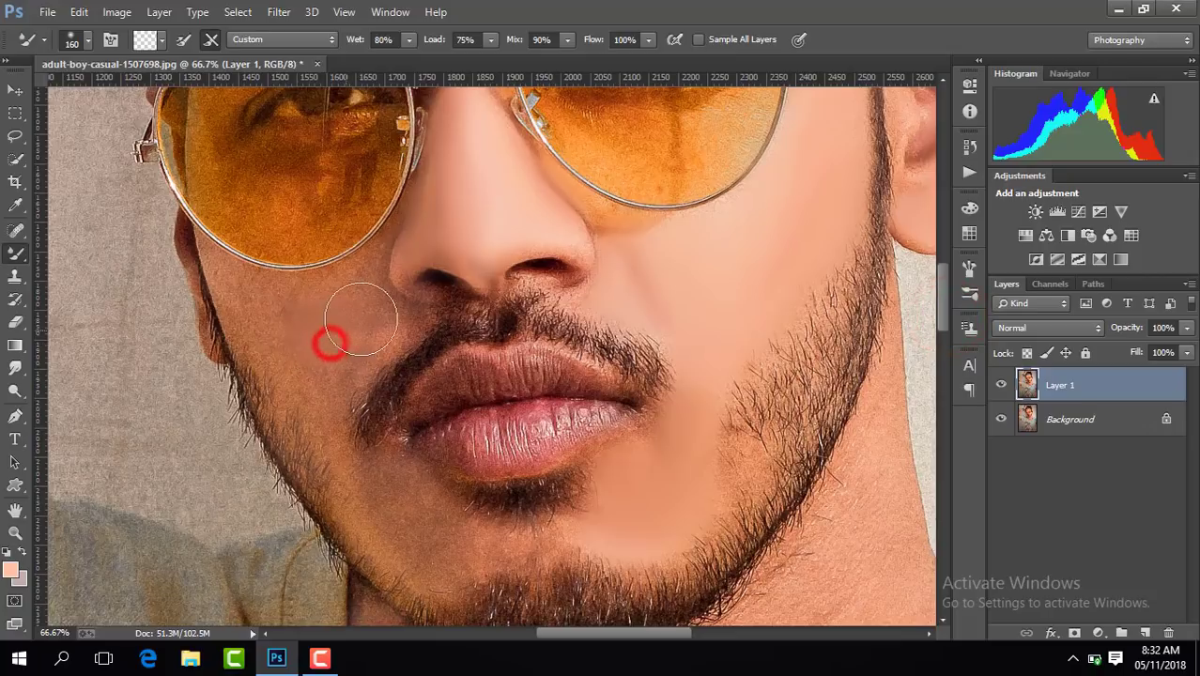
left_click(320, 658)
left_click(1115, 589)
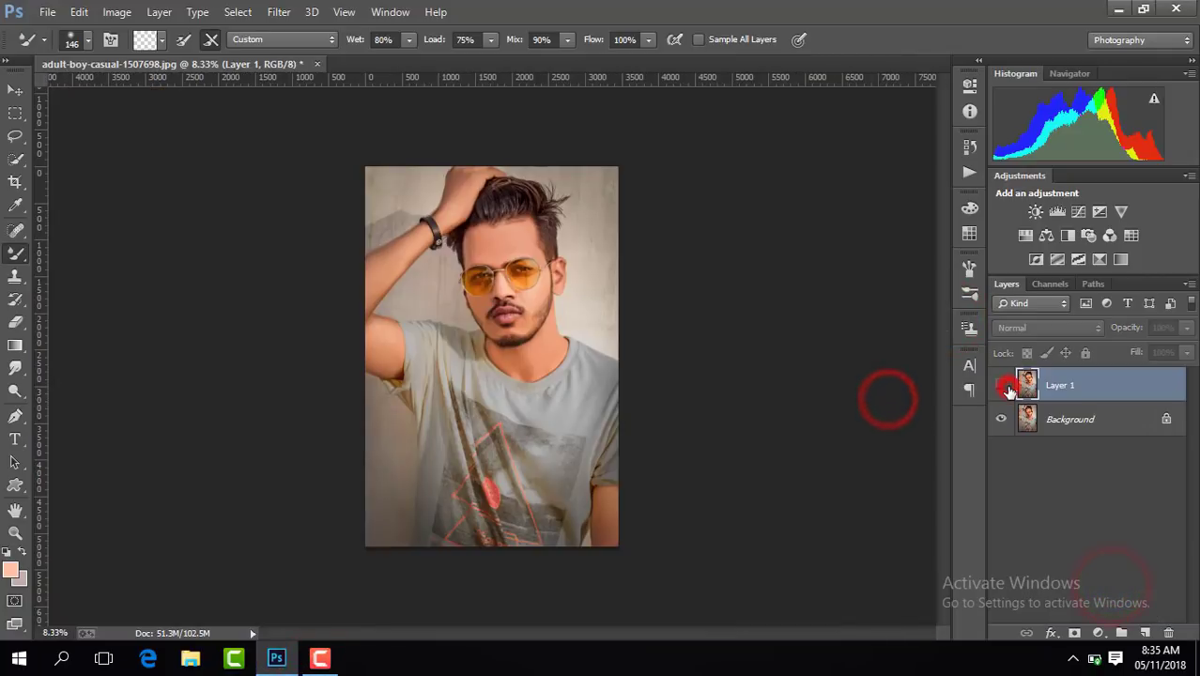
Toggle the visibility of Layer 1 to compare the retouch, and merge it with the Background layer.
left_click(1002, 385)
left_click(1002, 384)
right_click(1093, 396)
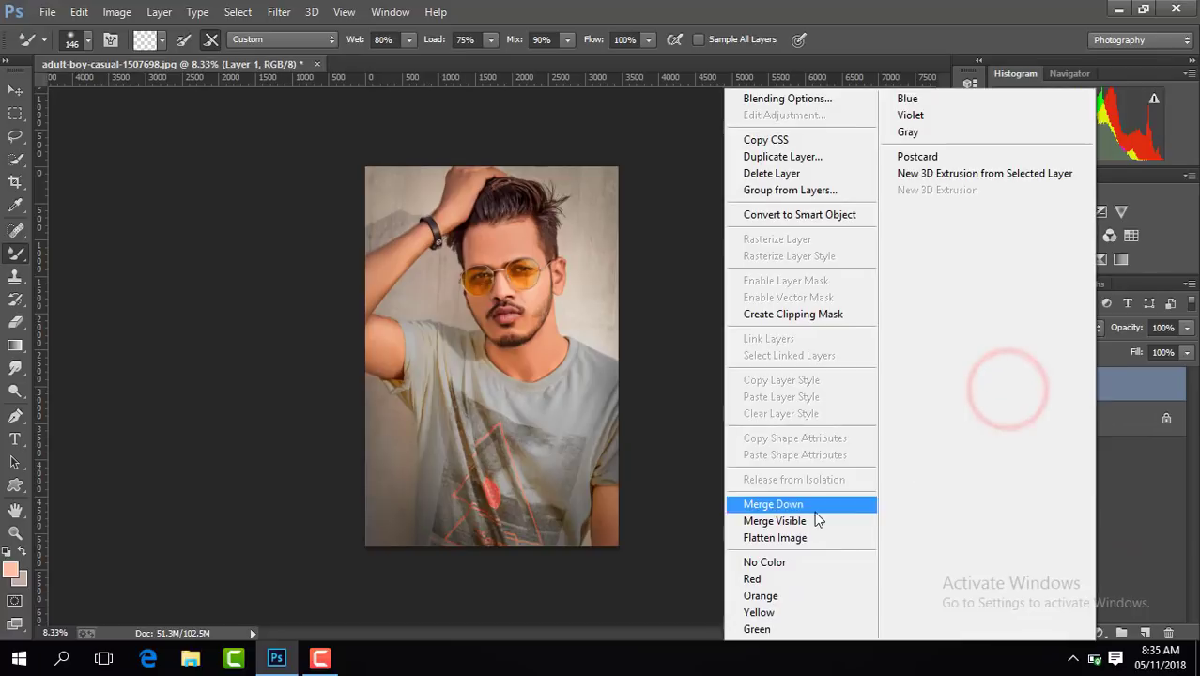
left_click(814, 518)
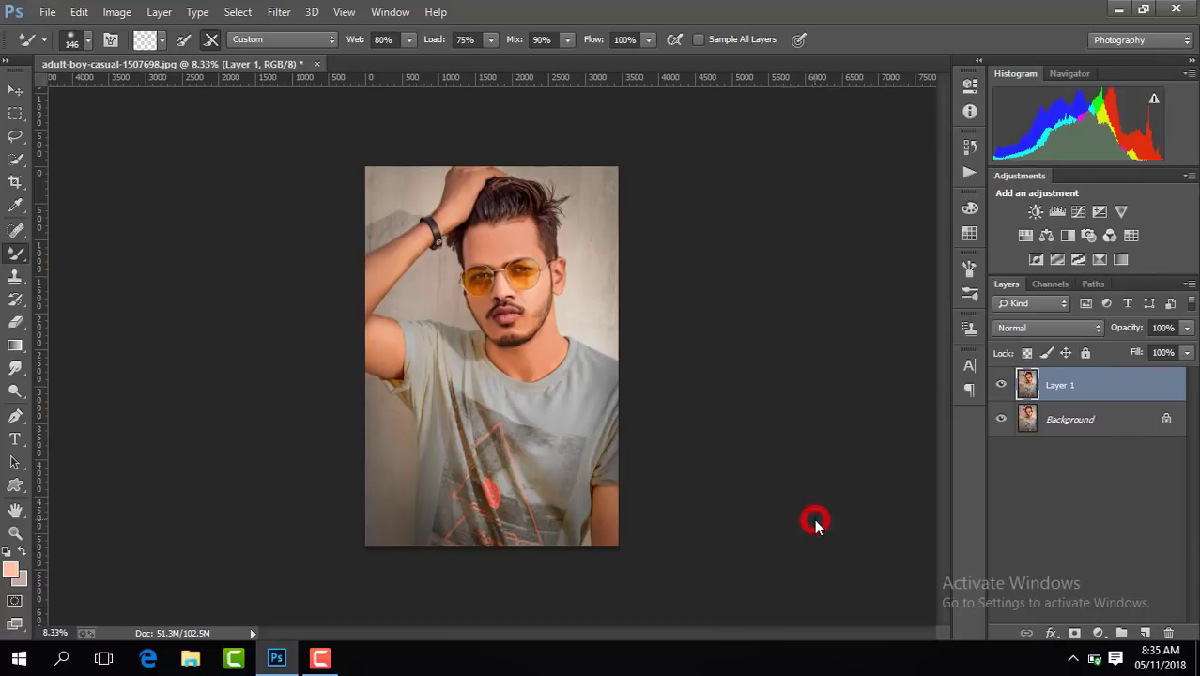
Open the Camera Raw Filter and set Contrast to +18, Shadows to -28, Blacks to +18 and Clarity to +14.
left_click(278, 13)
left_click(352, 123)
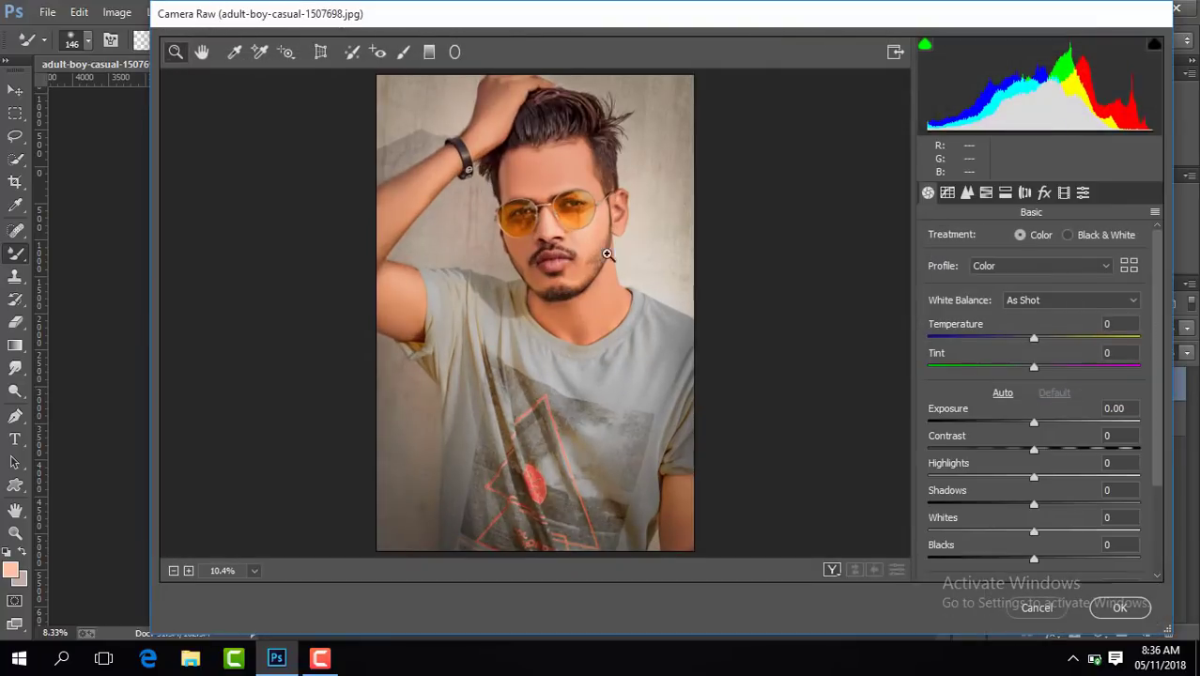
left_click_drag(1033, 452, 1056, 452)
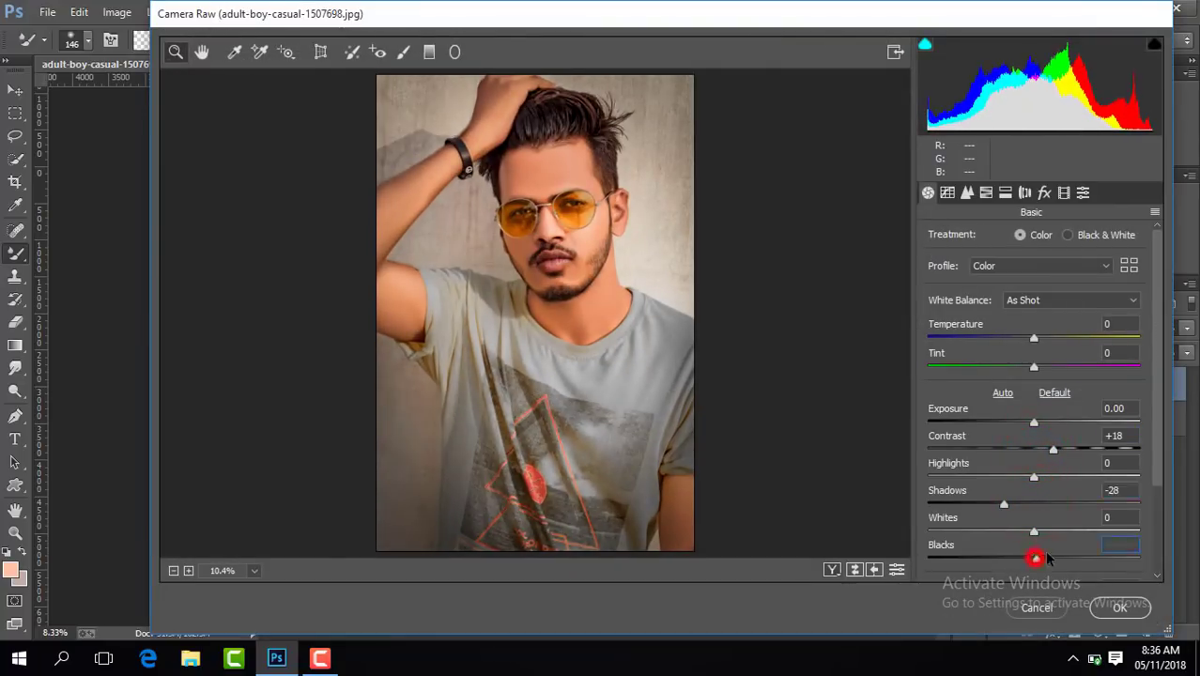
left_click_drag(1034, 558, 1051, 559)
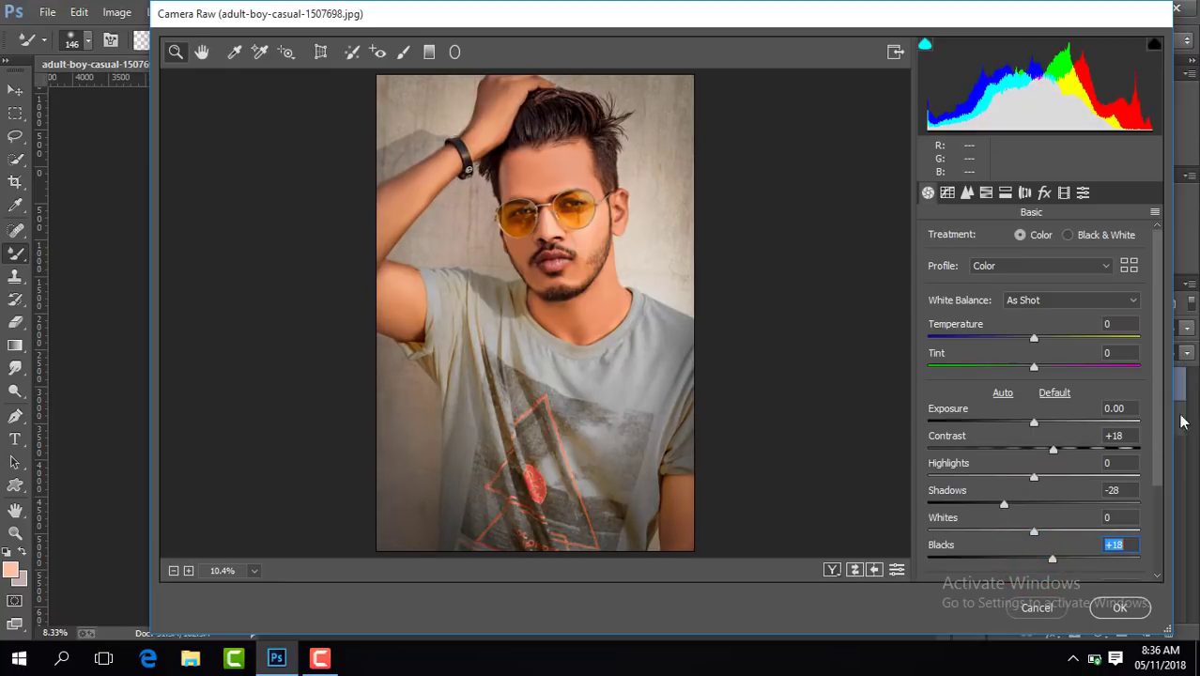
left_click_drag(1160, 402, 1056, 469)
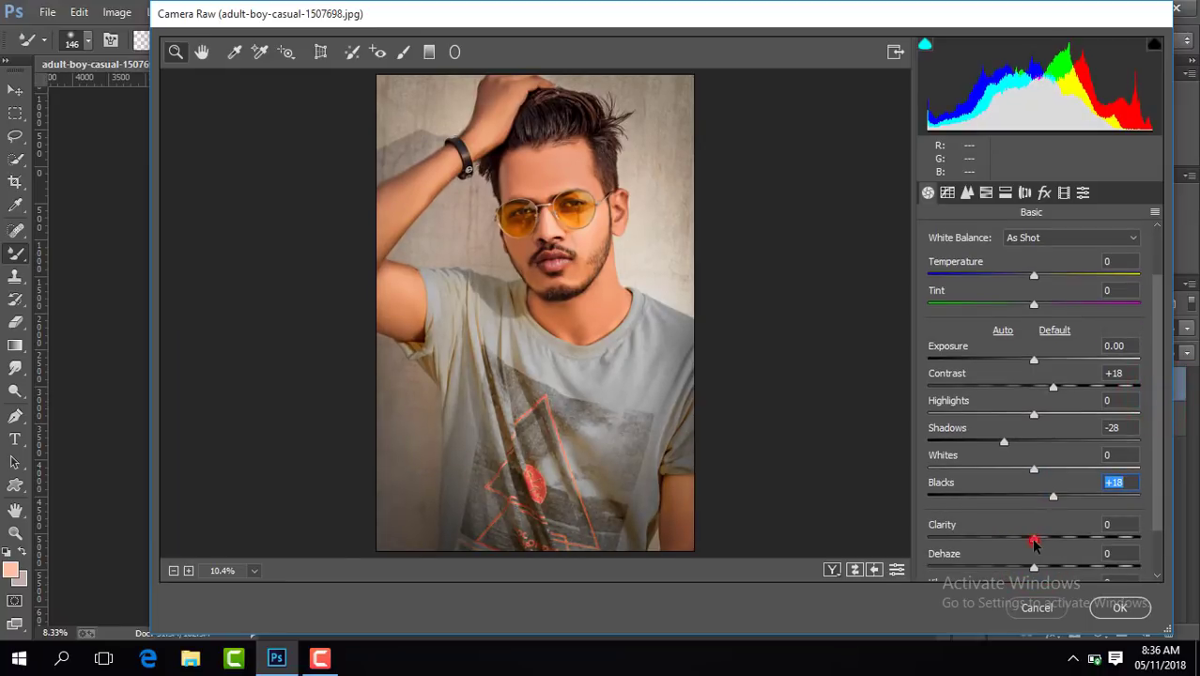
left_click_drag(1033, 543, 1049, 543)
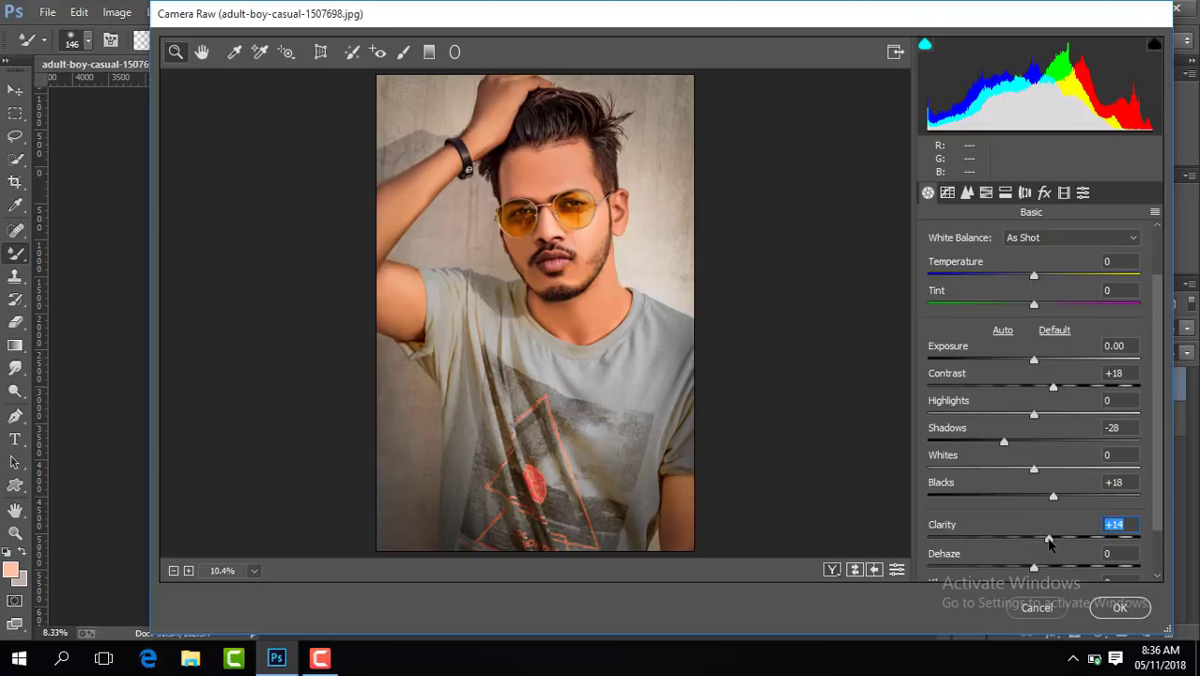
Set the HSL saturation of Oranges to -3 and of both Yellows and Greens to -100.
left_click(986, 193)
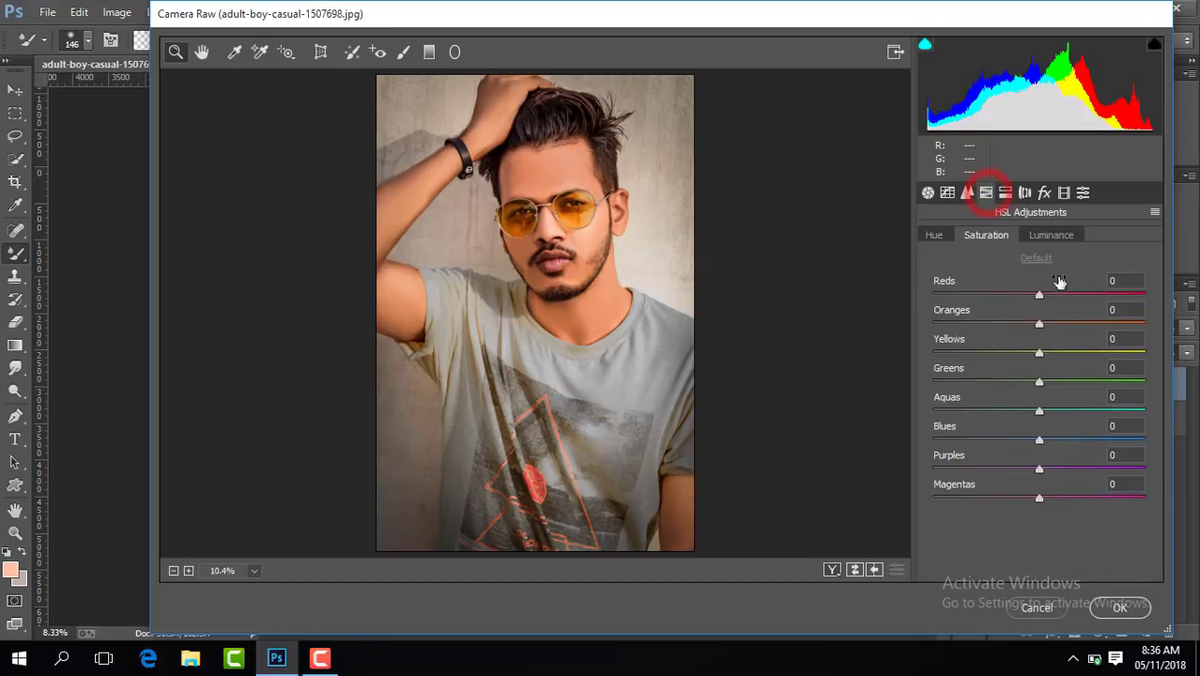
left_click(1056, 234)
left_click_drag(1045, 325, 897, 359)
left_click(989, 236)
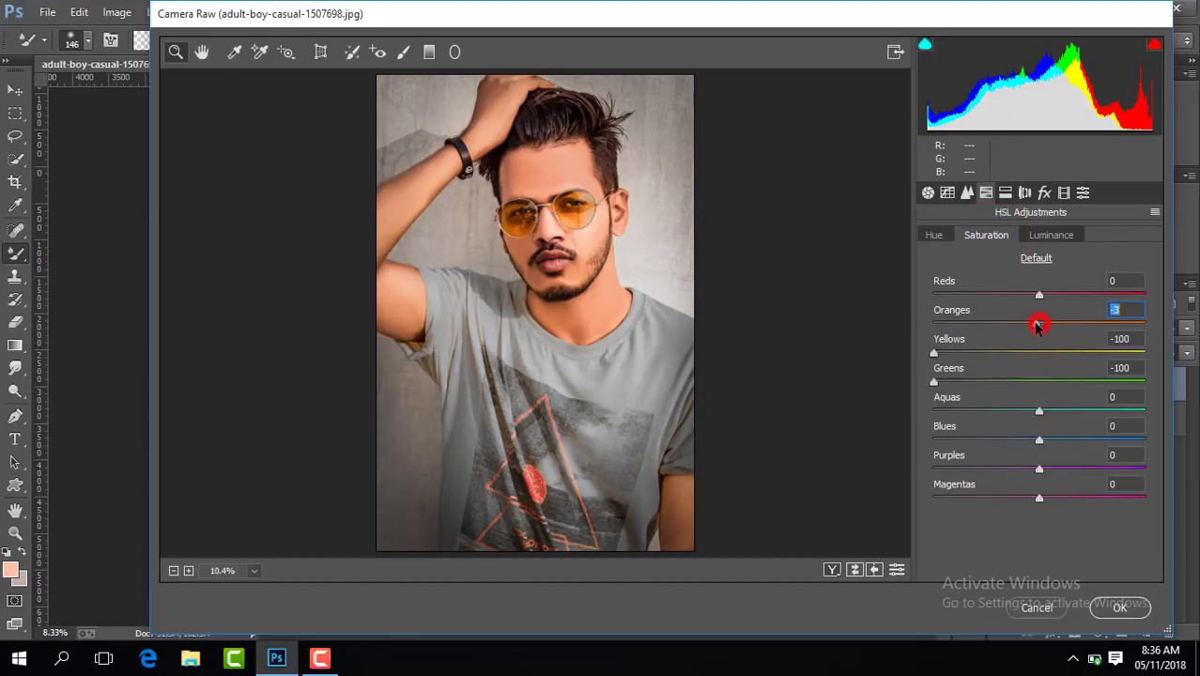
Raise Exposure to +0.10 and Dehaze to +12 in the Basic adjustments.
left_click(928, 194)
left_click_drag(1034, 361, 1035, 362)
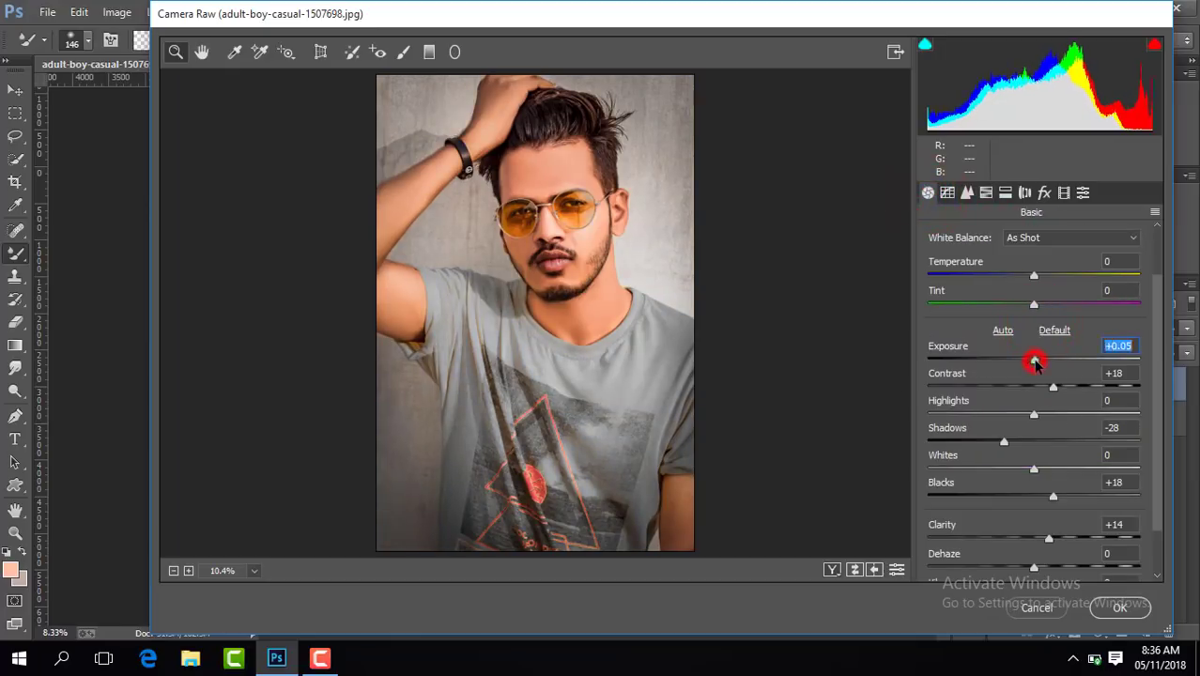
left_click_drag(1161, 359, 1080, 507)
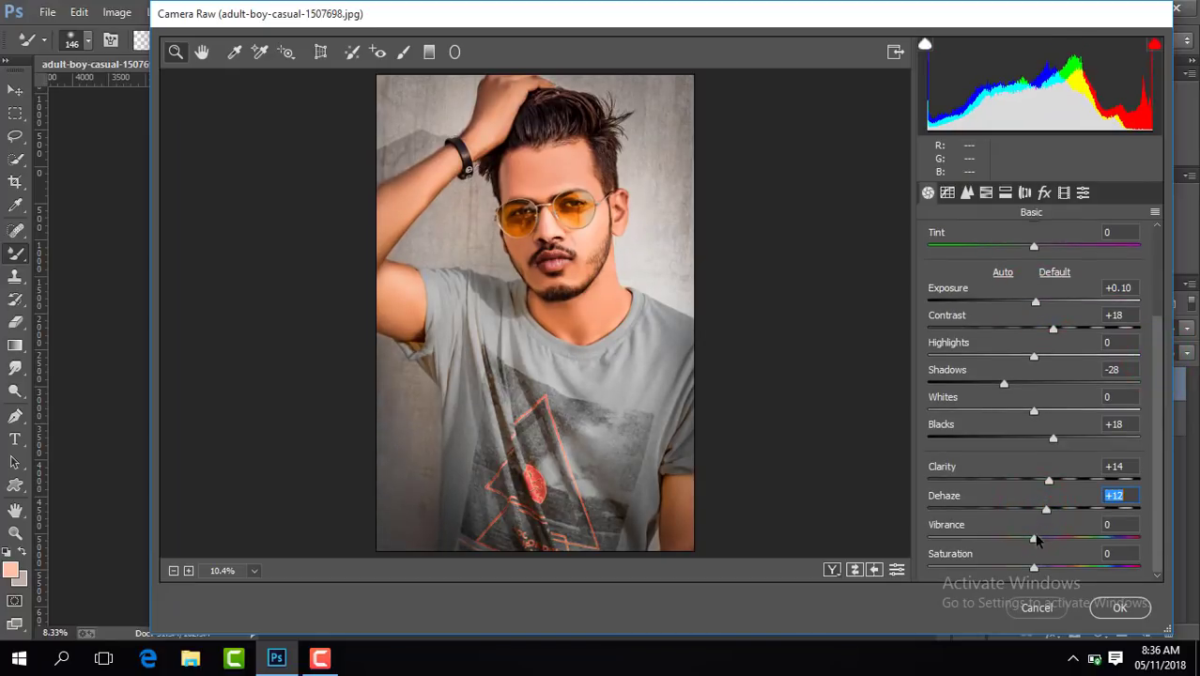
Brighten the skin tones by setting the HSL luminance of Oranges to +23.
left_click(986, 192)
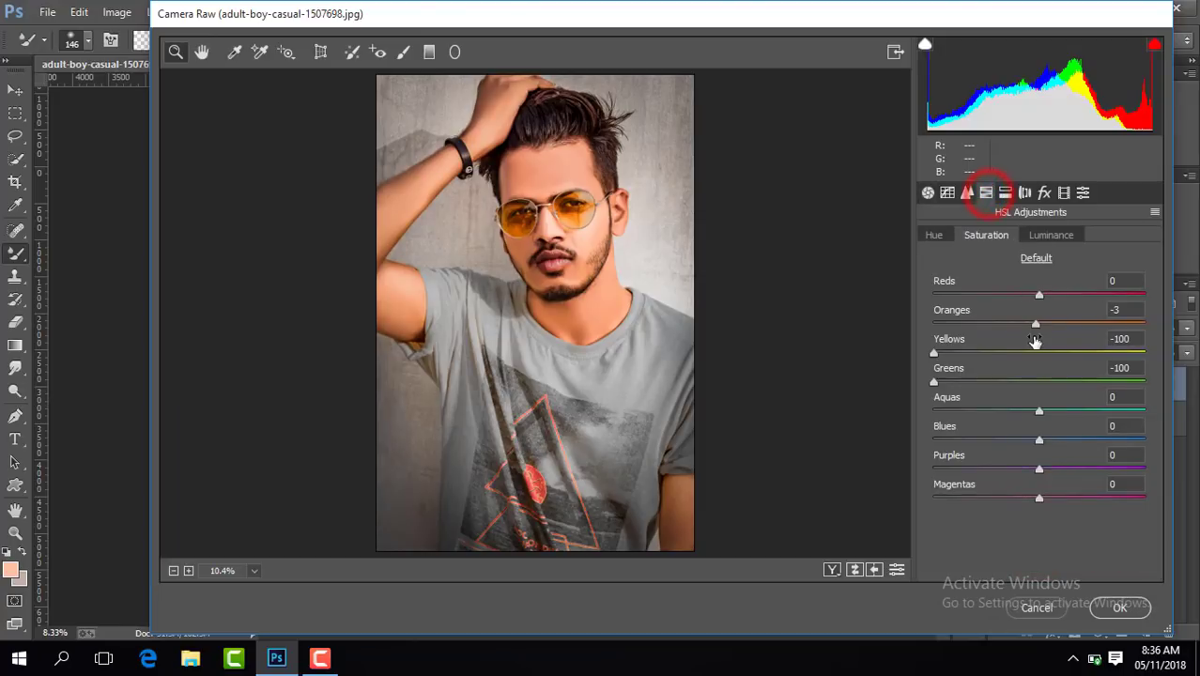
left_click_drag(1031, 323, 1063, 326)
left_click(1050, 236)
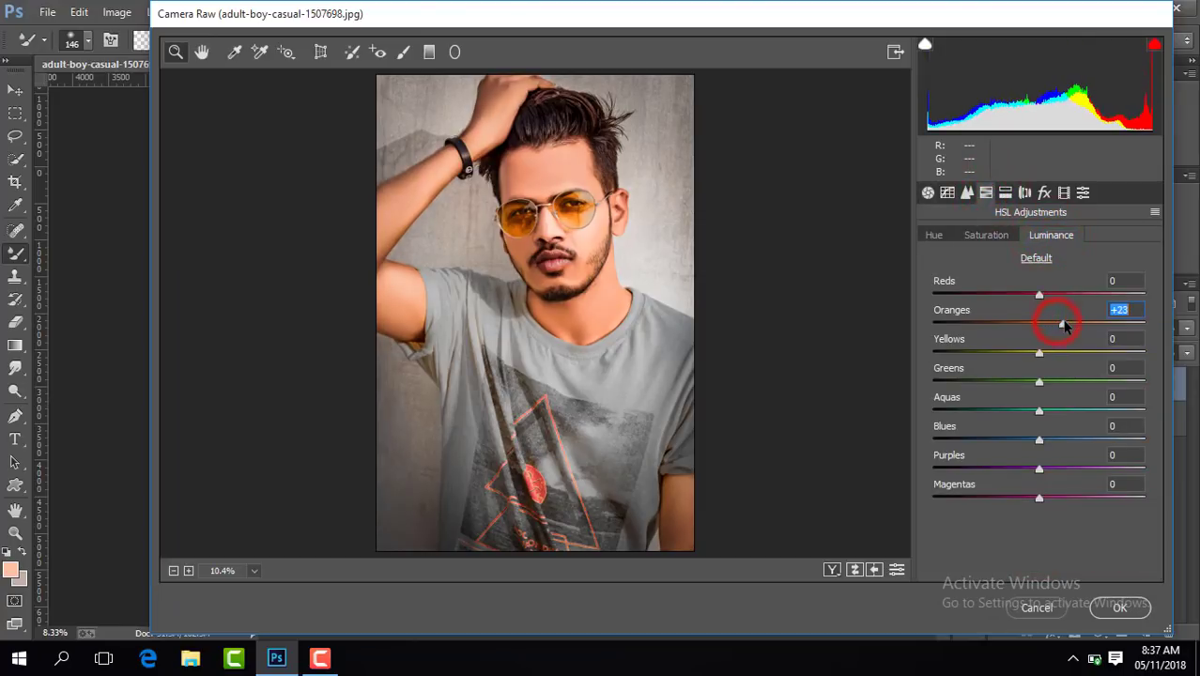
left_click(1001, 235)
Set the sharpening amount to 39, luminance noise reduction to 23 and Post Crop Vignetting to -16, and apply the filter.
left_click(967, 193)
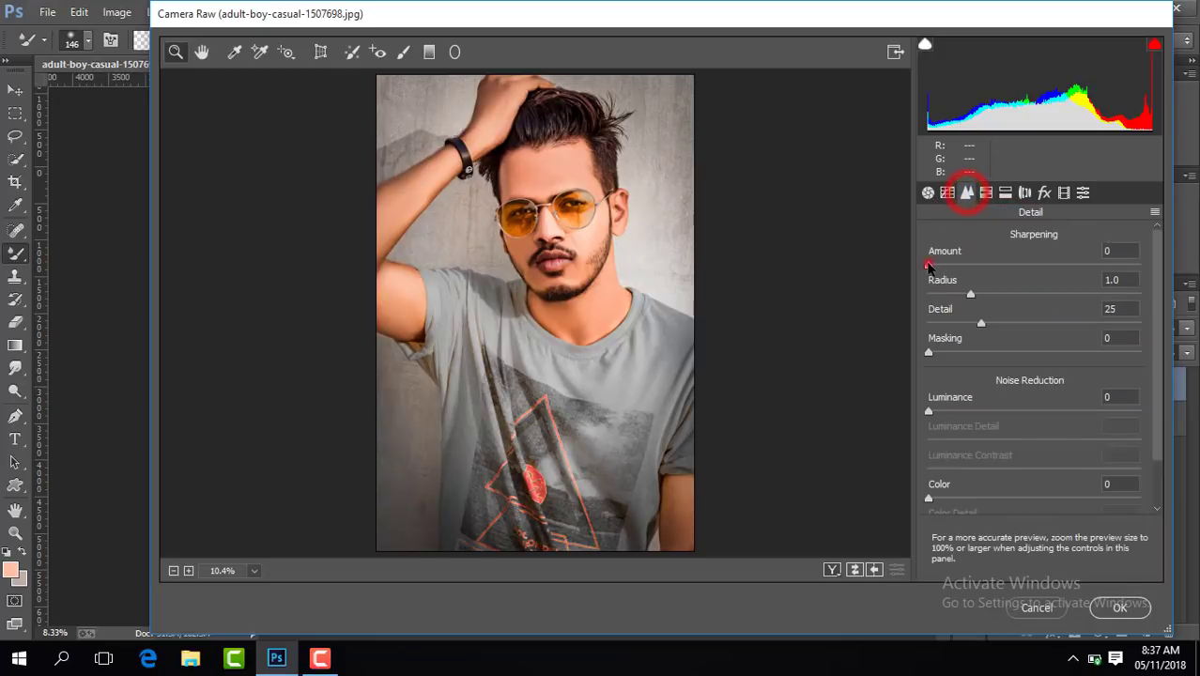
left_click_drag(928, 420, 934, 413)
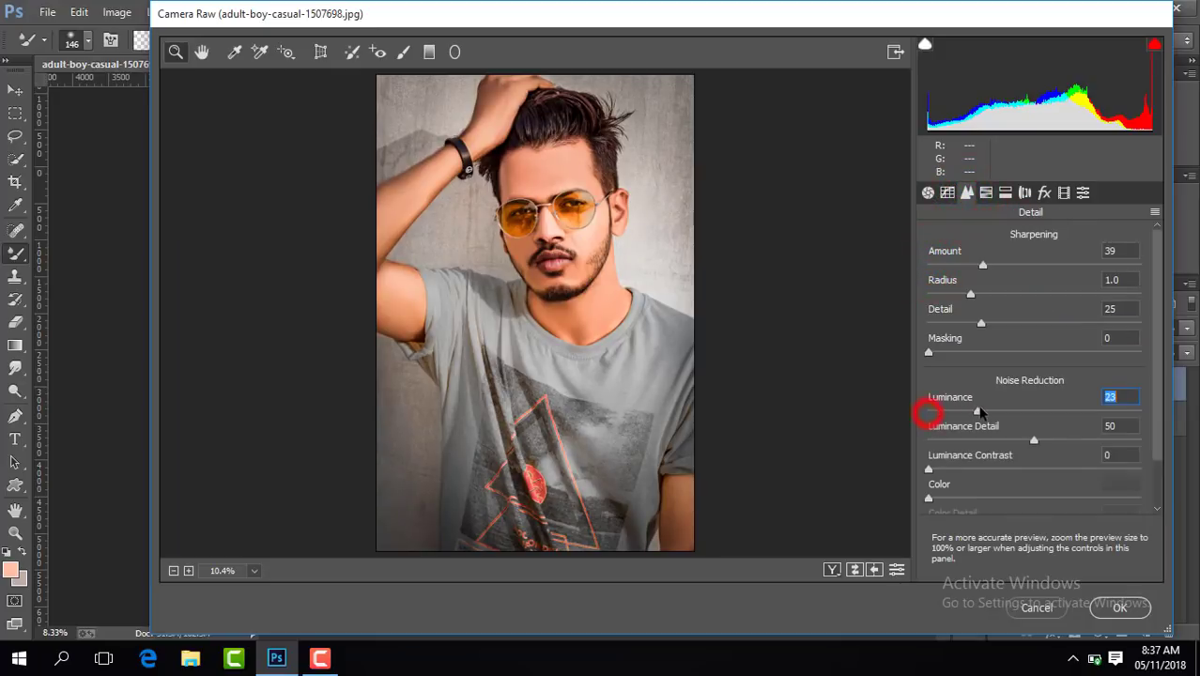
left_click(1043, 193)
left_click_drag(1039, 421, 1018, 424)
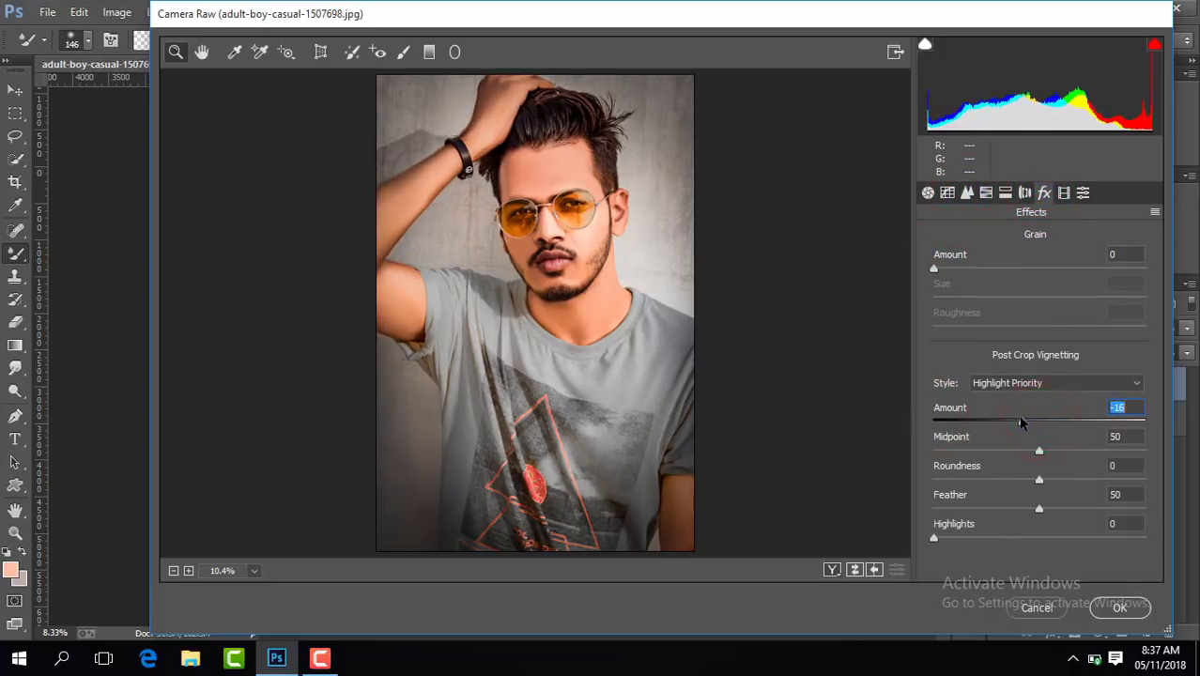
left_click(1120, 607)
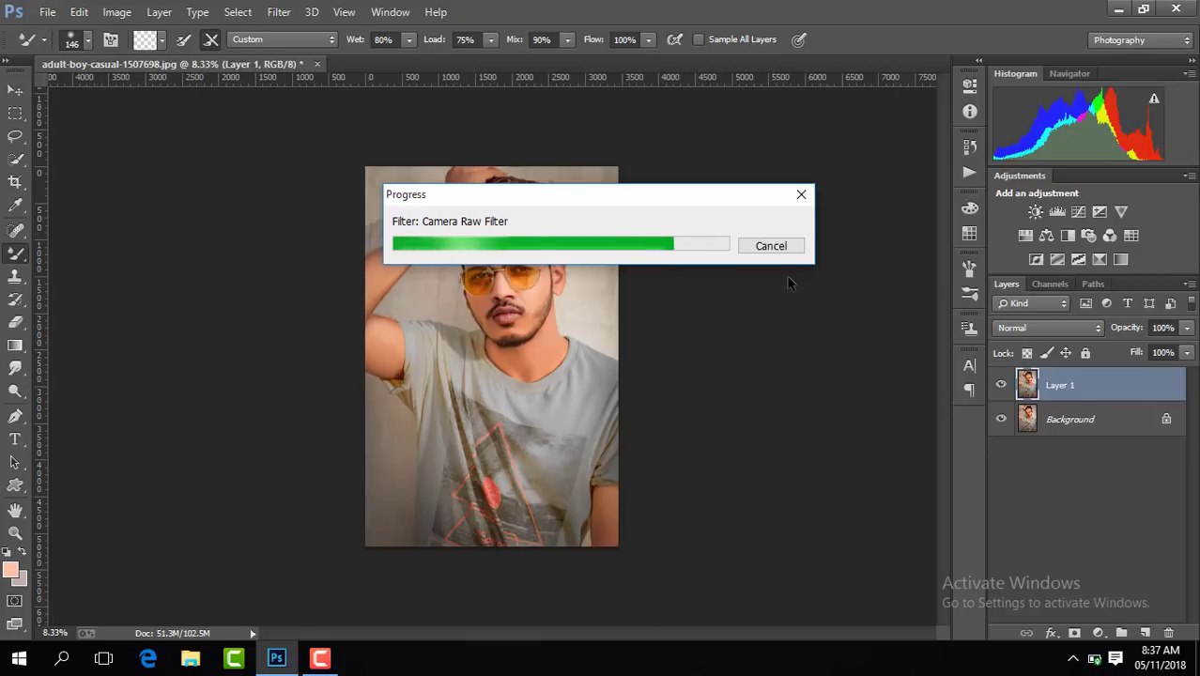
Toggle the visibility of Layer 1 to compare the image with and without the Camera Raw grading.
left_click(1001, 385)
left_click(1001, 385)
left_click(1001, 385)
left_click(1001, 385)
right_click(1091, 387)
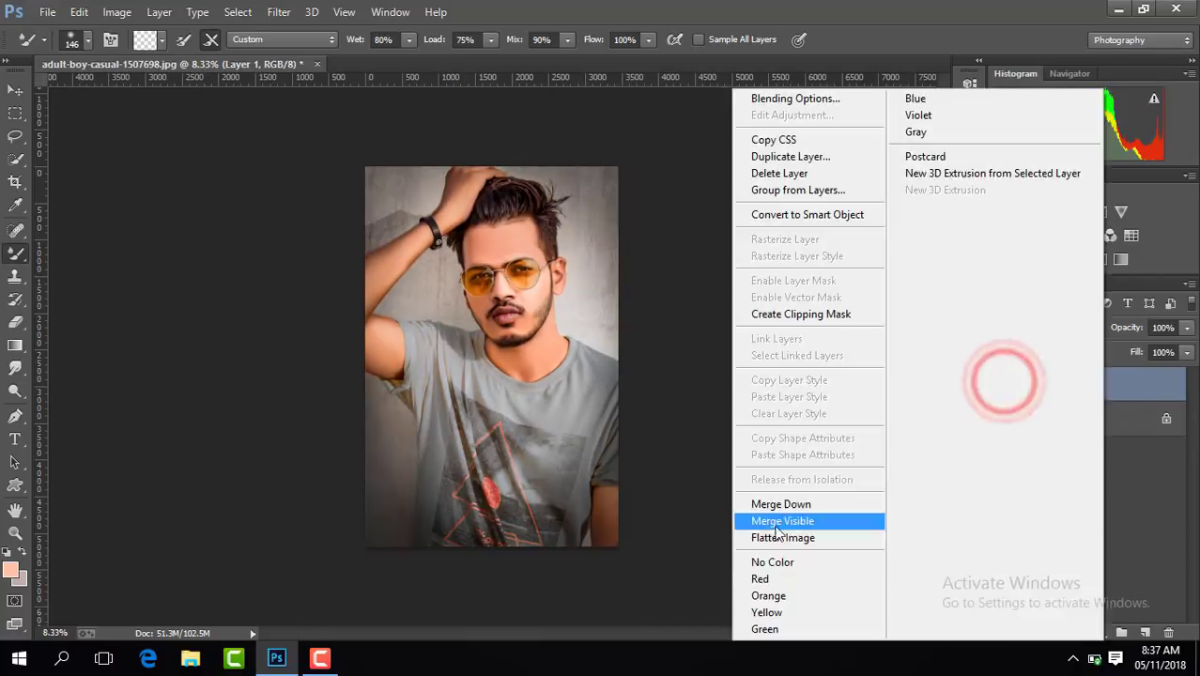
left_click(779, 521)
key("ctrl+z")
Add a Selective Color adjustment layer and set Black to +8% for the Blacks color range.
left_click(1101, 631)
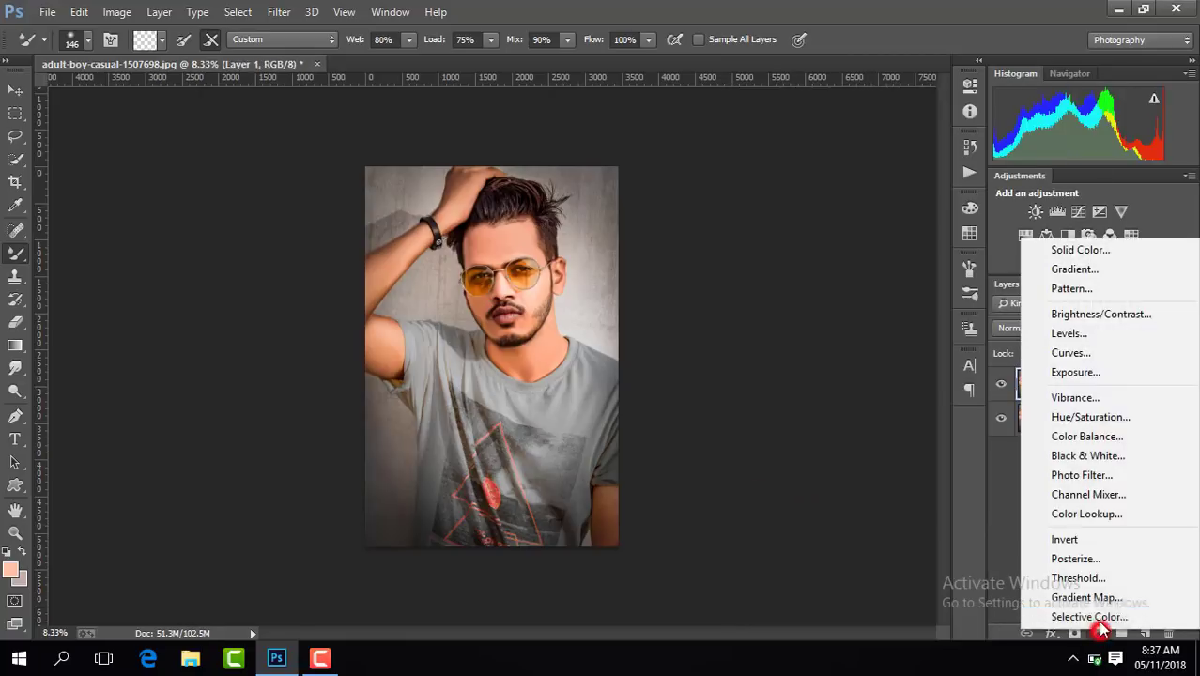
left_click(1096, 620)
left_click_drag(849, 301, 854, 296)
left_click(864, 151)
left_click(856, 276)
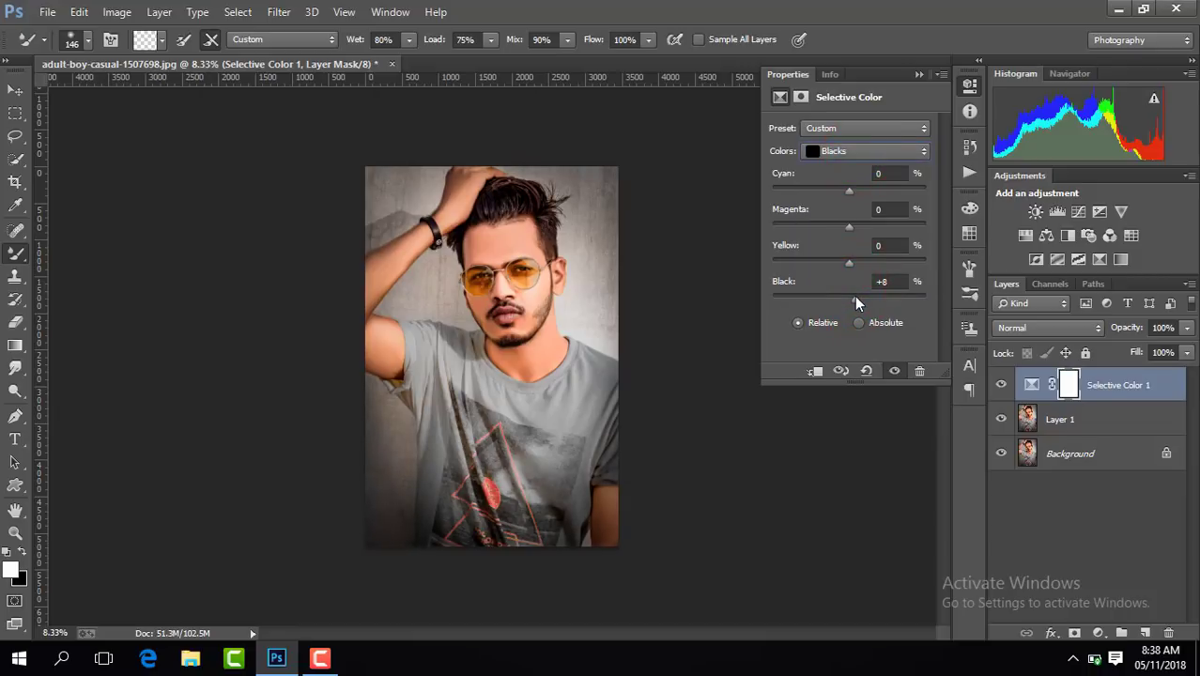
left_click(919, 74)
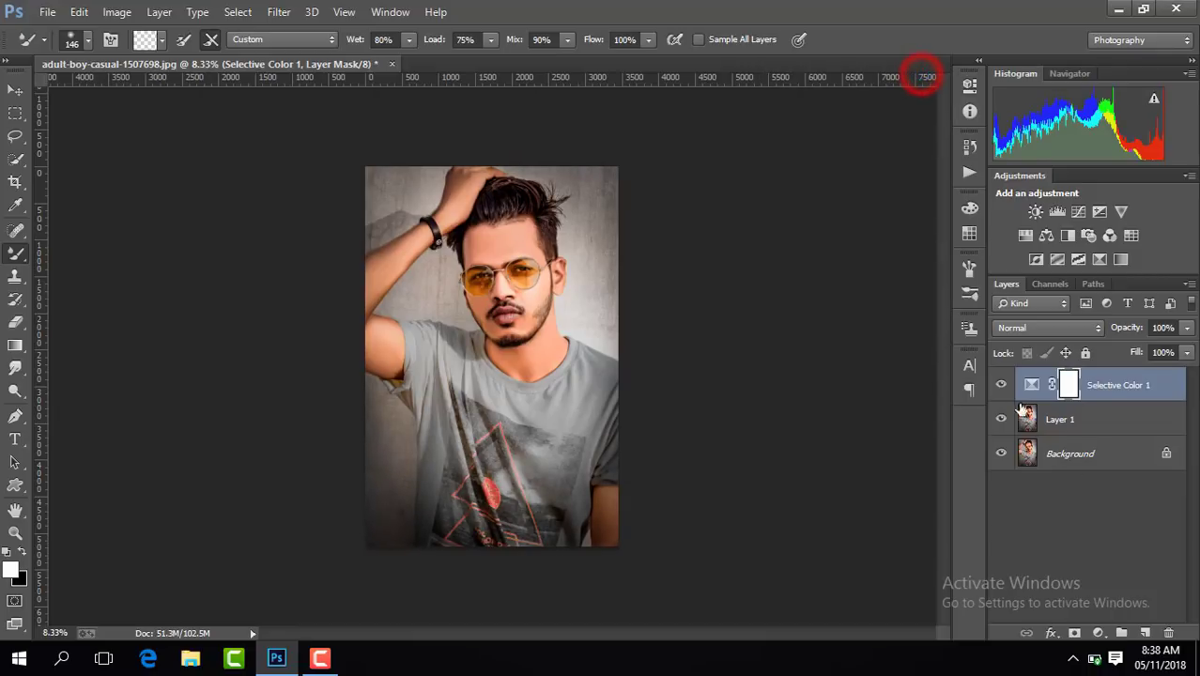
Compare the image with and without the Selective Color layer, merge the visible layers and duplicate the result onto a new layer.
left_click(1002, 385)
left_click(1002, 385)
right_click(1100, 379)
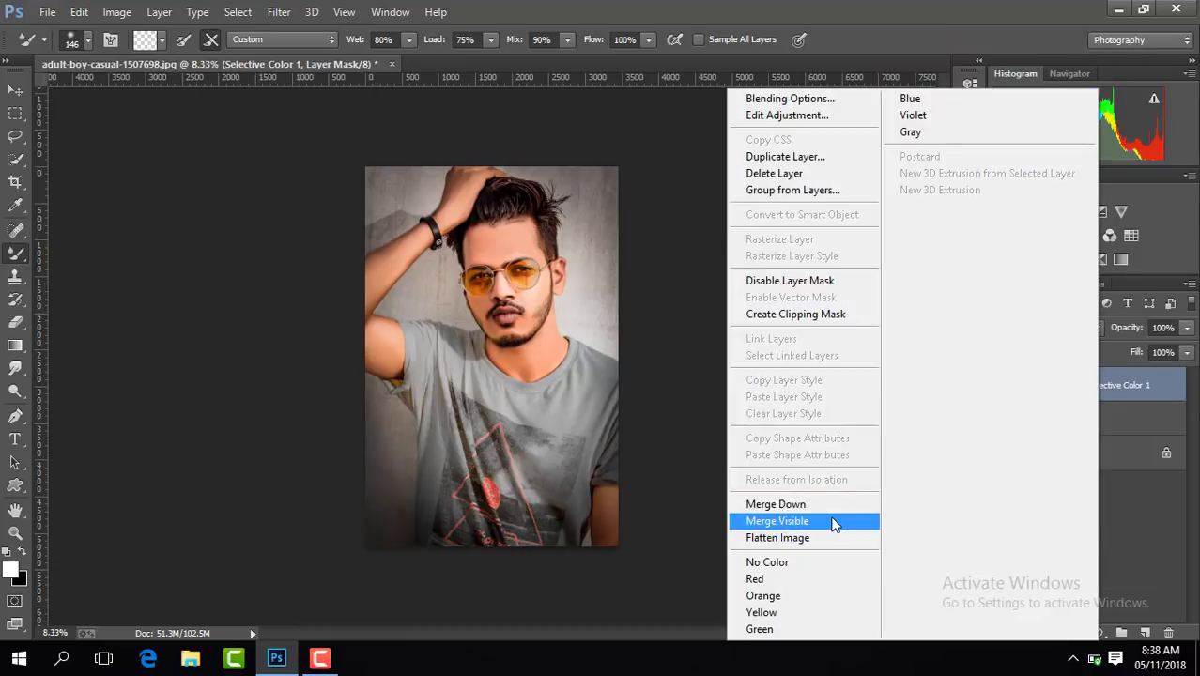
left_click(830, 518)
key("ctrl+j")
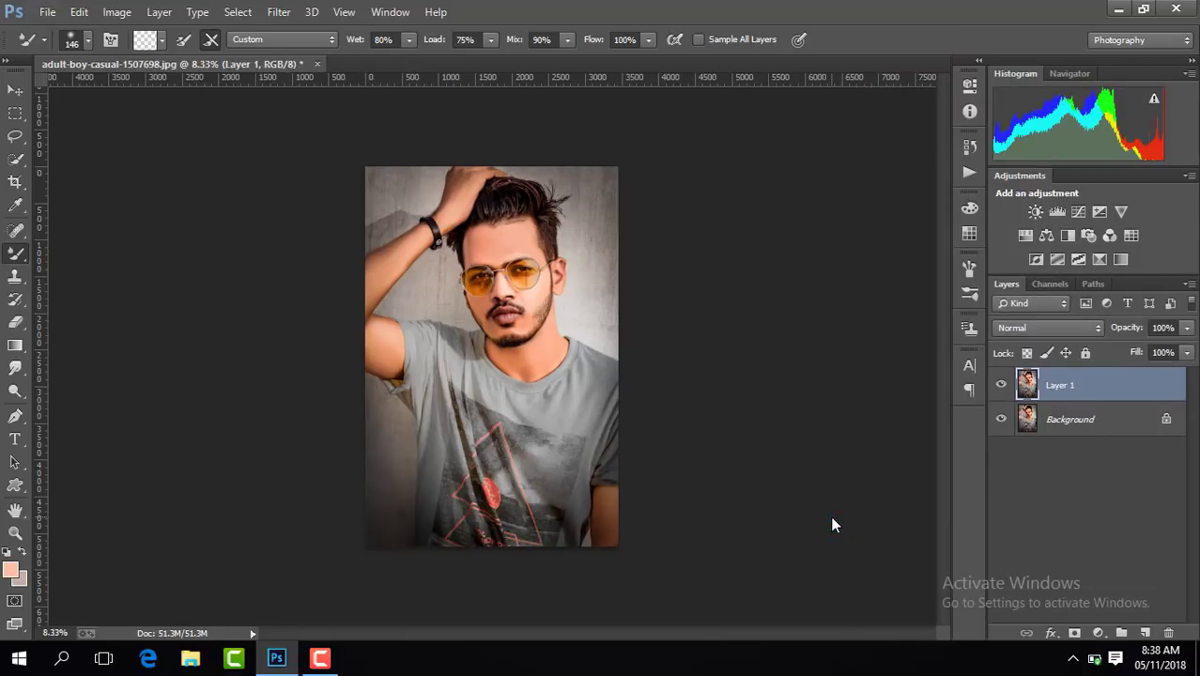
left_click(324, 660)
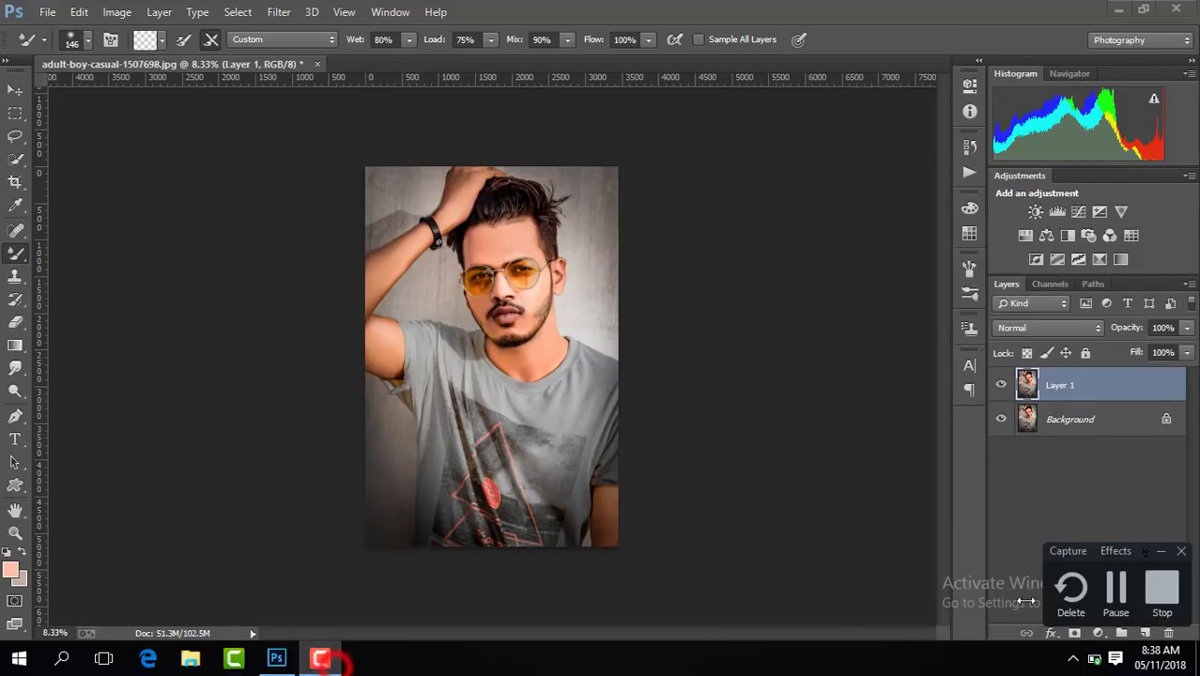
left_click(1133, 610)
left_click(883, 362)
Apply a High Pass filter with a 10.0-pixel radius to Layer 1 and set its blend mode to Pin Light.
left_click(279, 12)
mouse_move(401, 404)
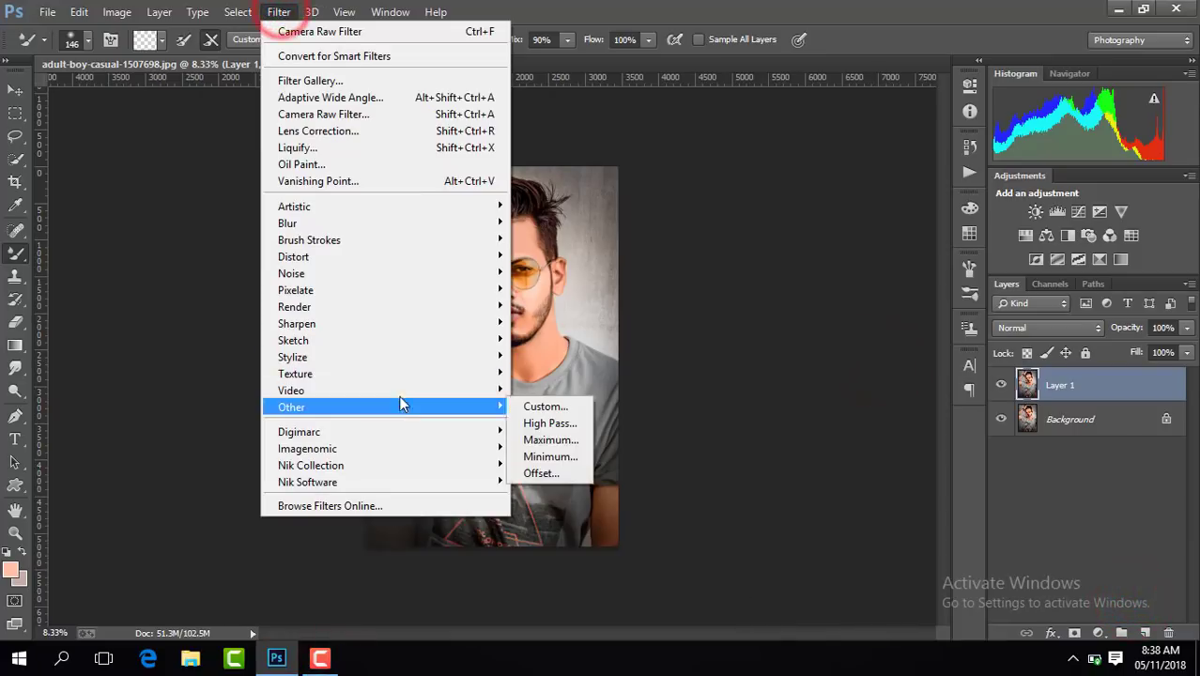
left_click(548, 424)
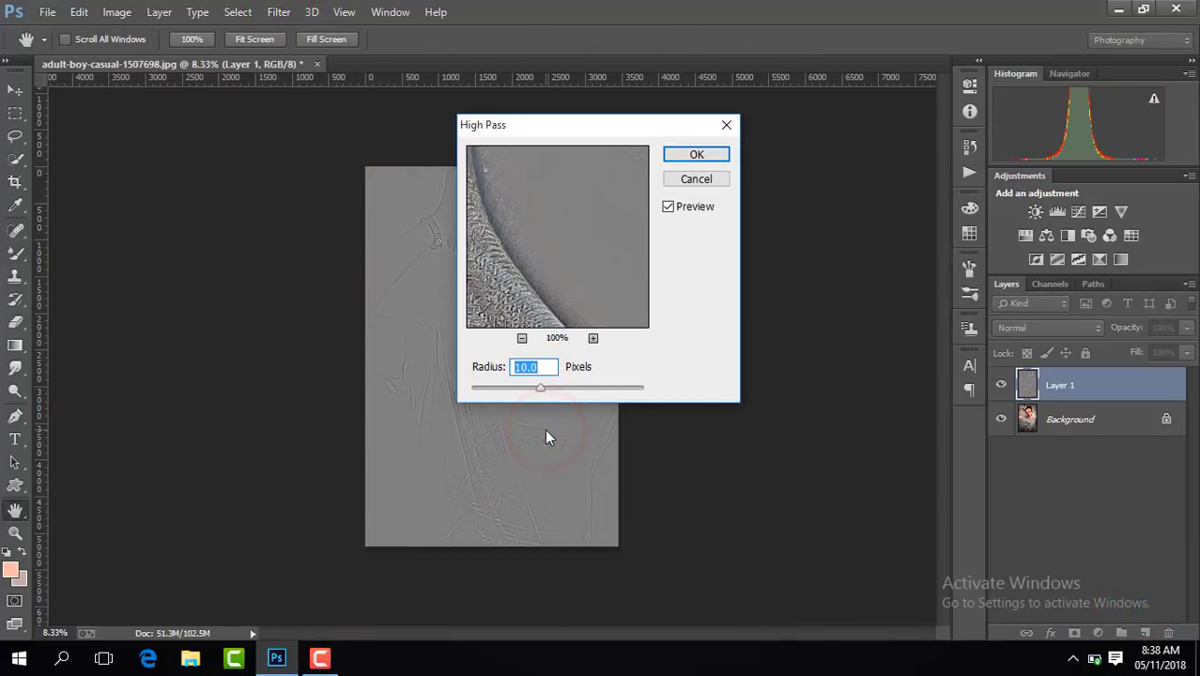
key("Return")
left_click(1044, 330)
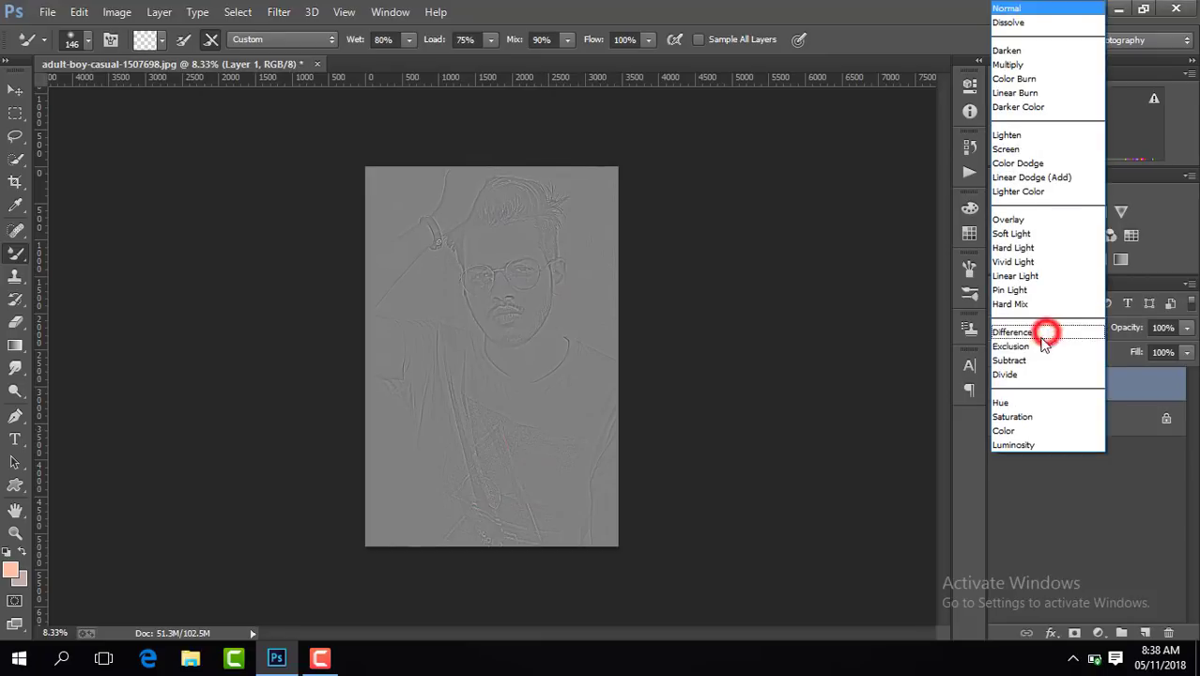
left_click(1031, 290)
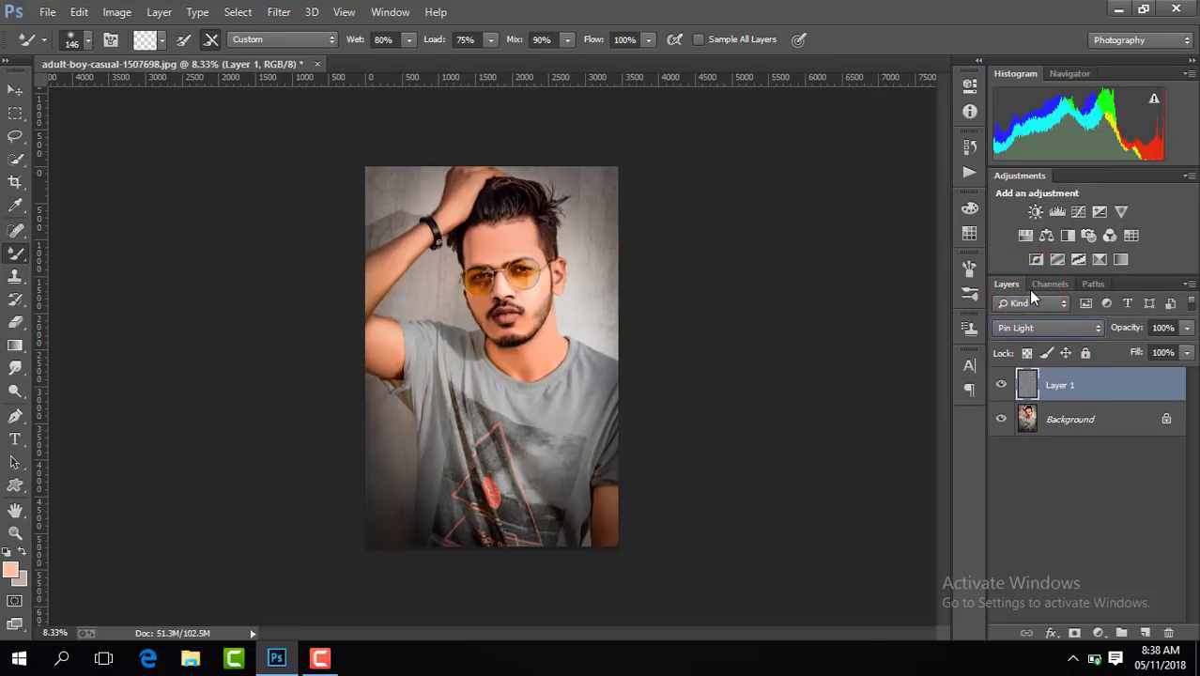
Merge the visible layers and duplicate the merged Background onto a new layer.
right_click(1079, 383)
left_click(816, 524)
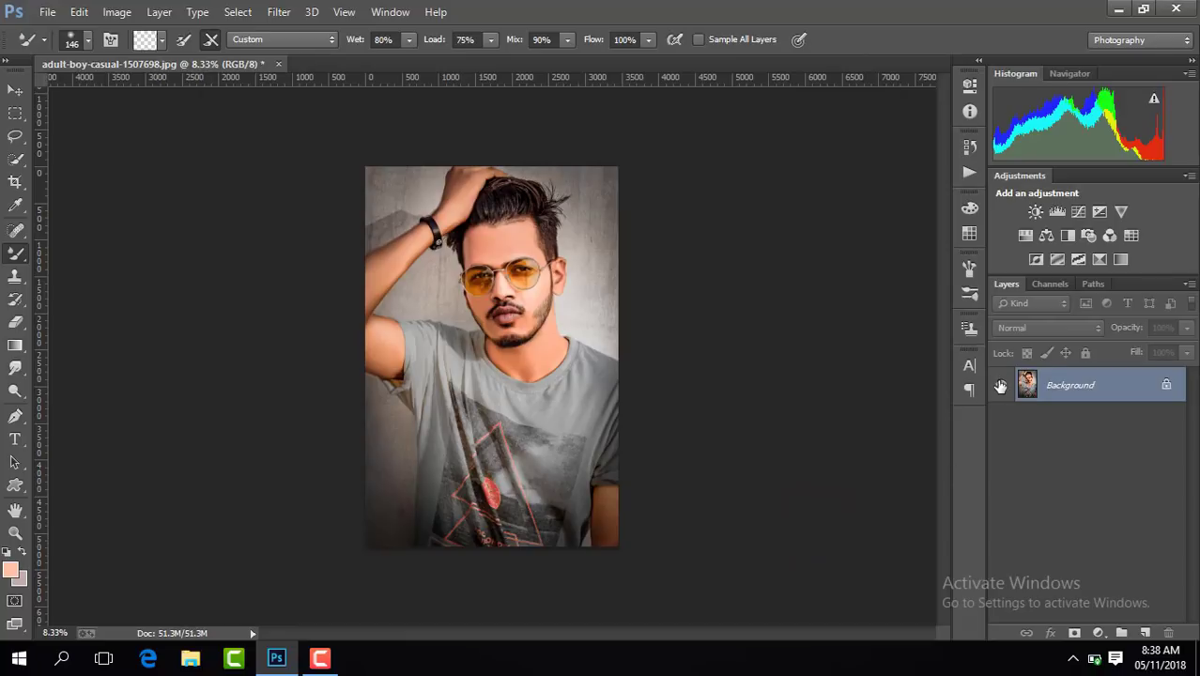
key("ctrl+j")
Open the Camera Raw Filter on Layer 1 and set Exposure +0.05, Contrast +12, Shadows +13, Blacks -16 and Clarity +10.
left_click(280, 13)
left_click(356, 116)
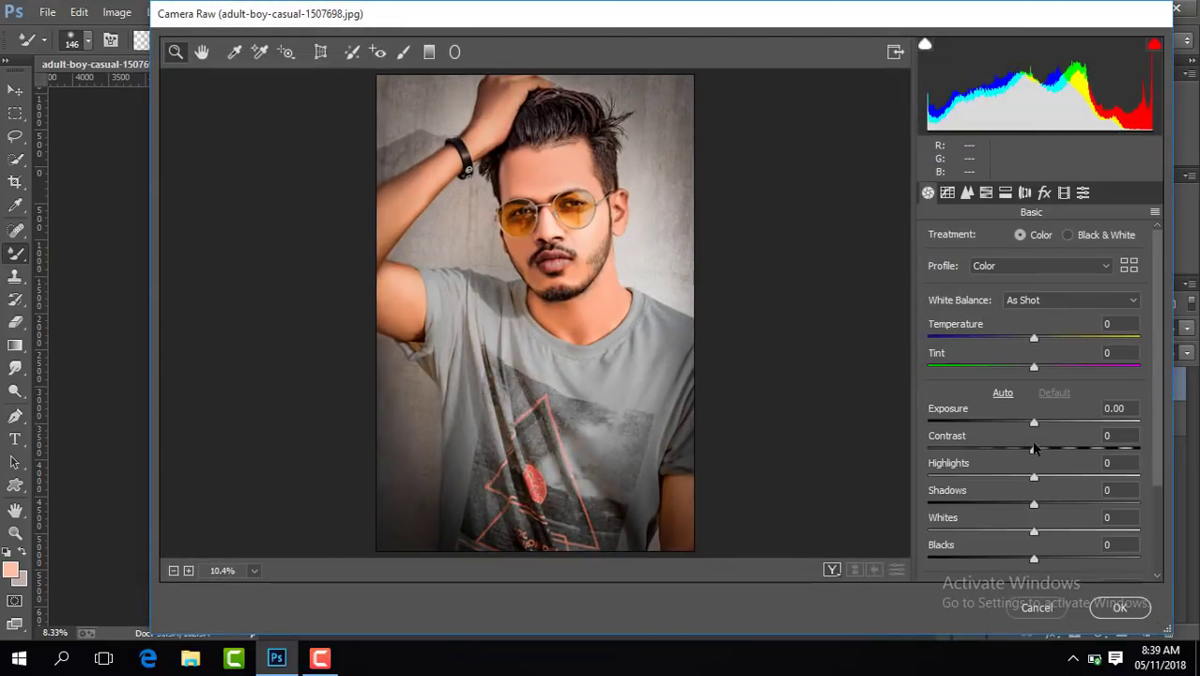
left_click_drag(1051, 507, 1049, 508)
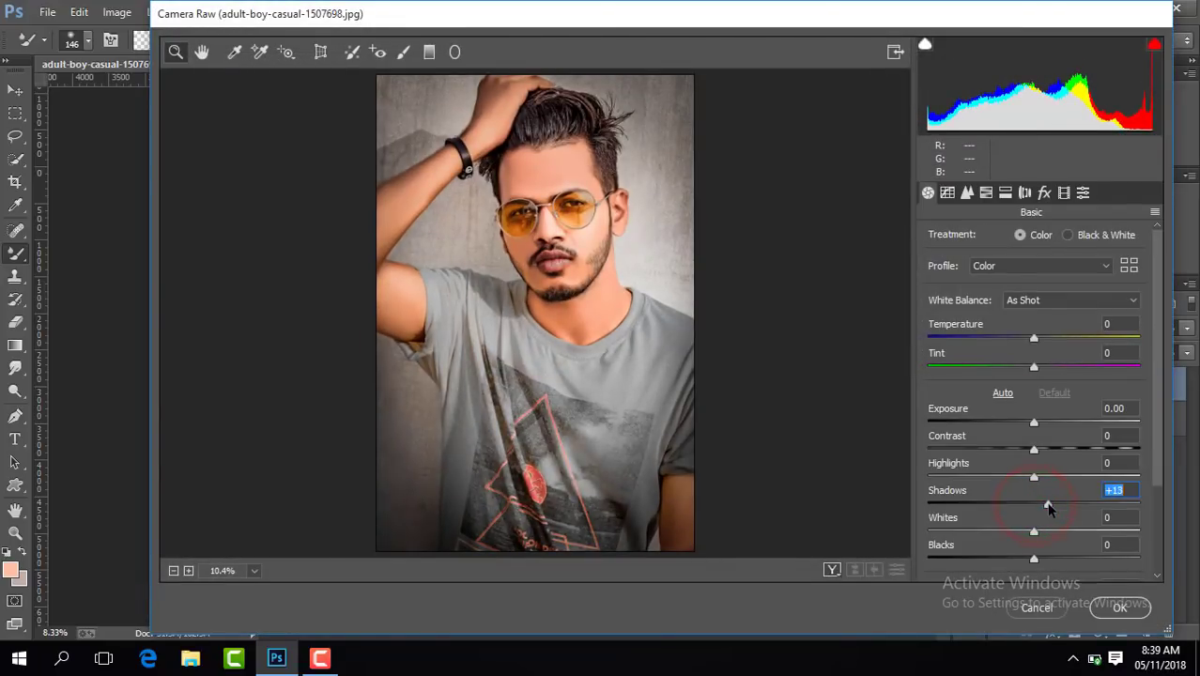
left_click_drag(1034, 453, 1046, 453)
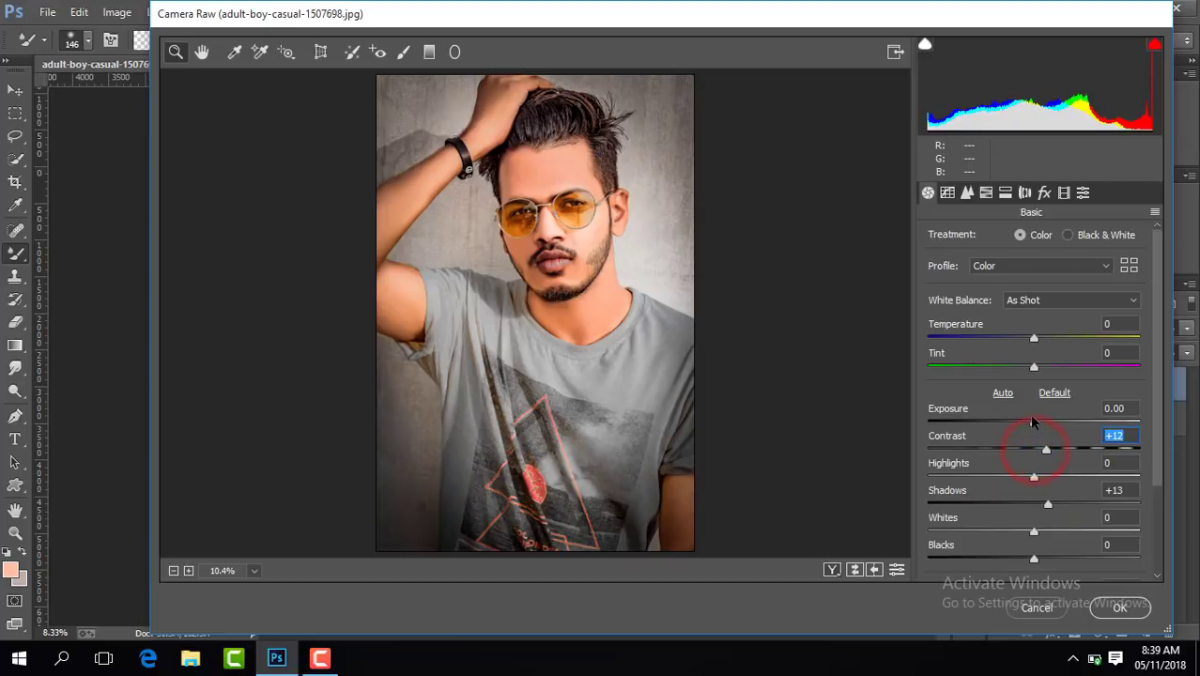
left_click(1031, 424)
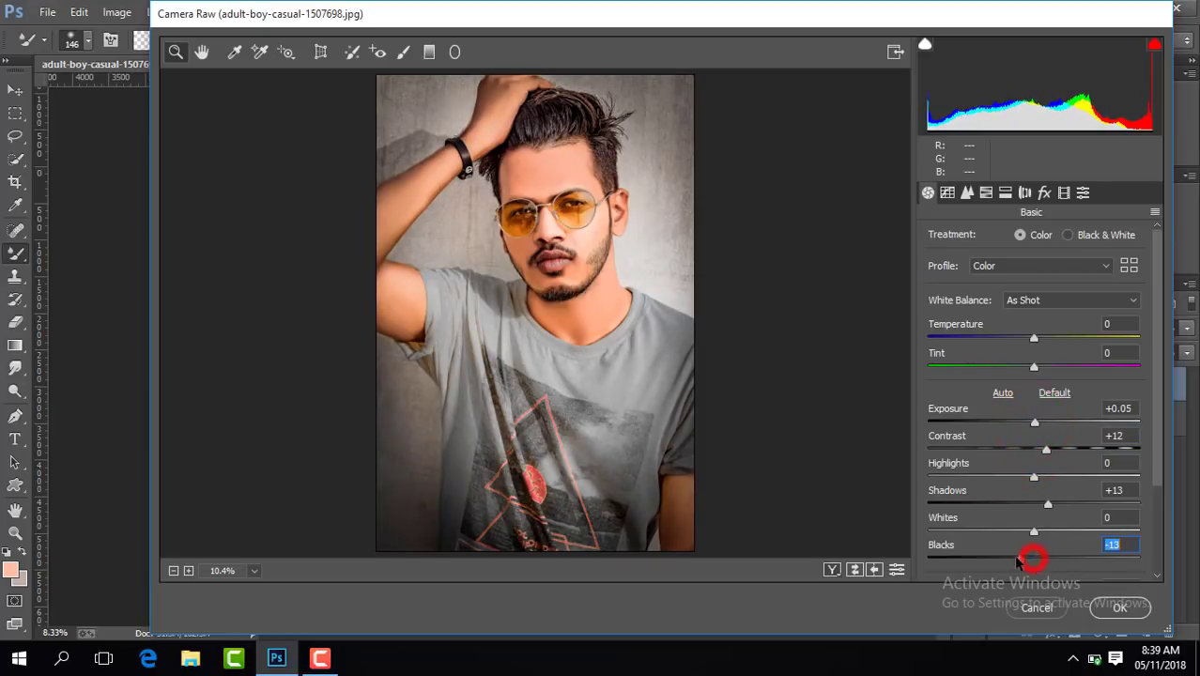
left_click_drag(1159, 440, 1051, 509)
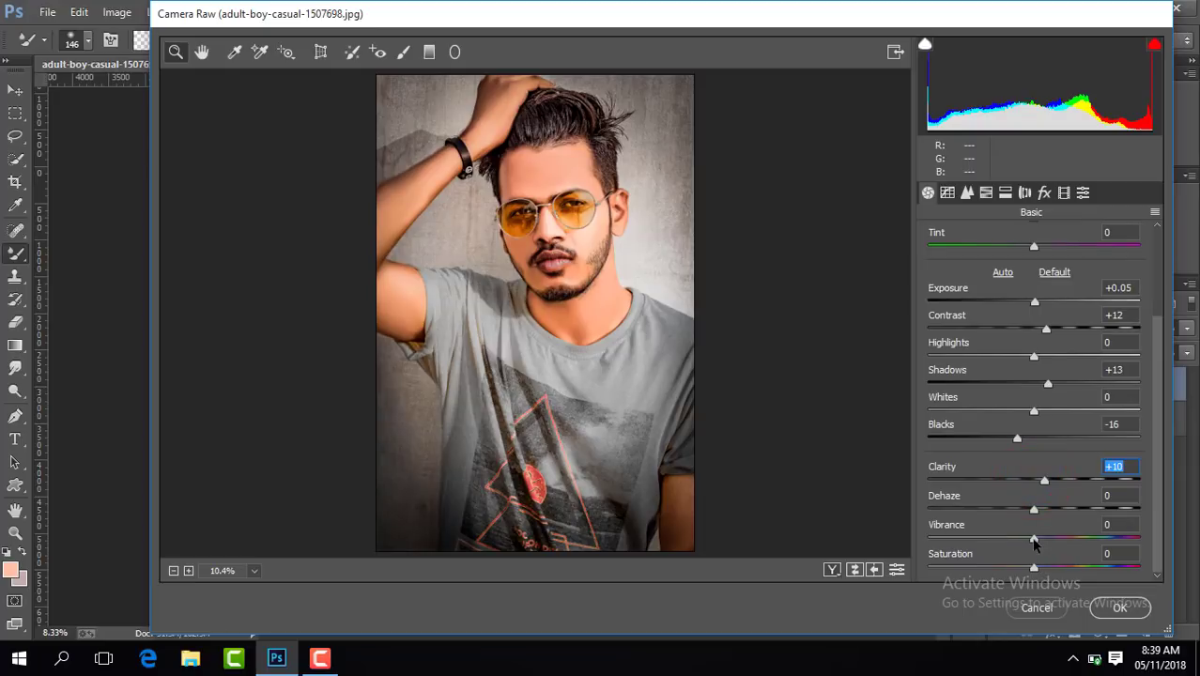
Set the HSL saturation to -8 for Oranges, -100 for Yellows and Greens, and -10 for Blues.
left_click(986, 193)
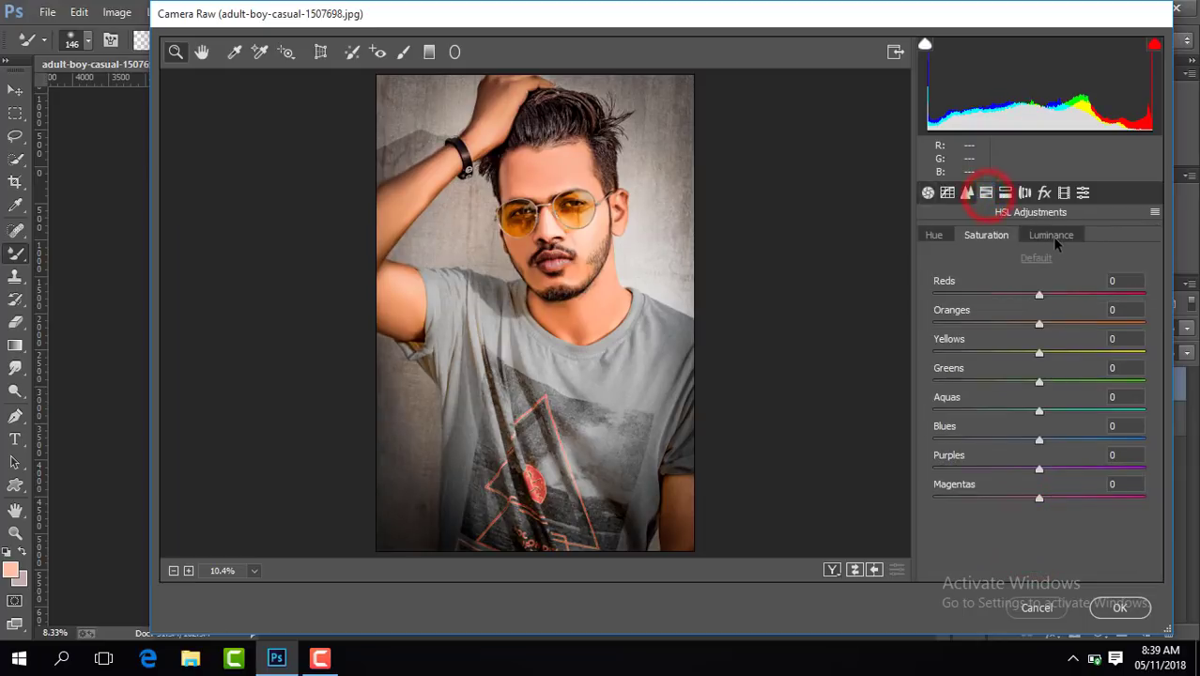
left_click(1050, 236)
left_click(997, 236)
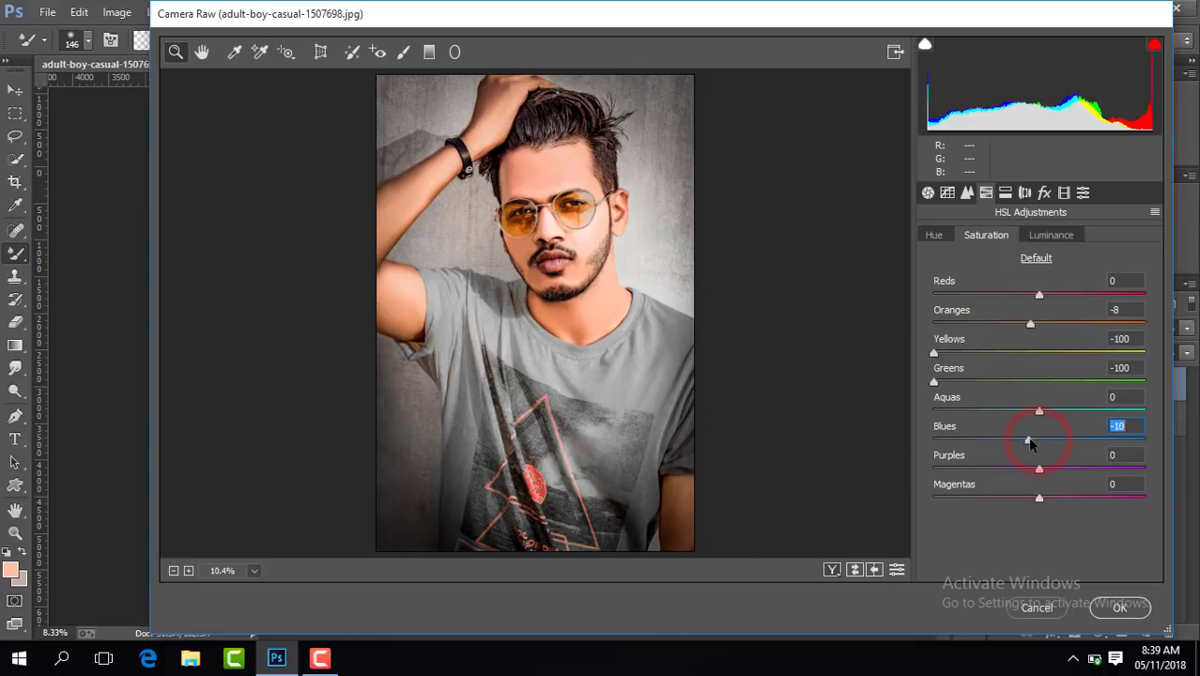
Set the Post Crop Vignetting amount to -6 and apply the Camera Raw Filter.
left_click(966, 193)
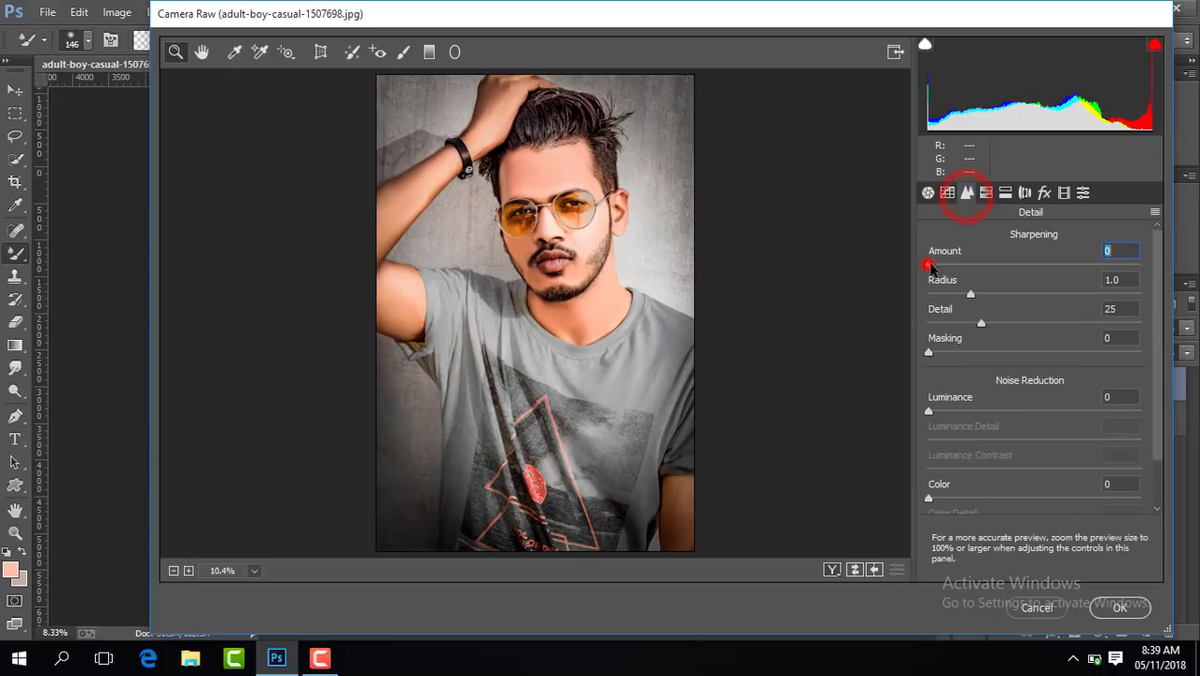
left_click(1042, 192)
left_click(1031, 421)
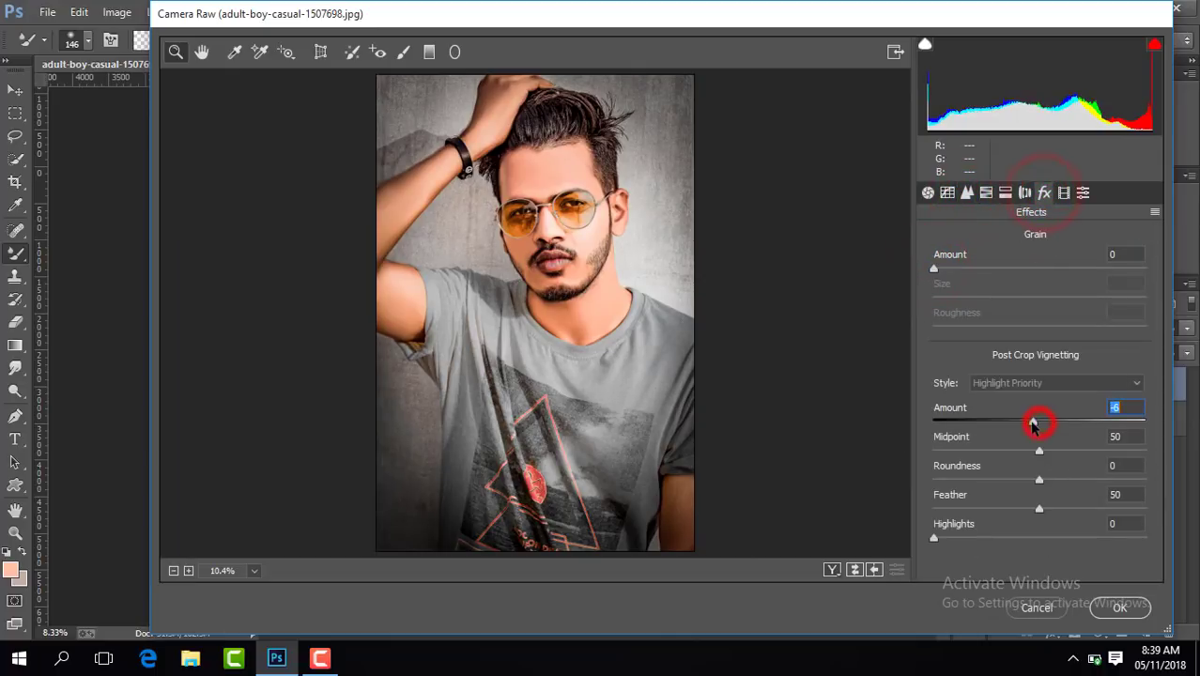
left_click(1113, 607)
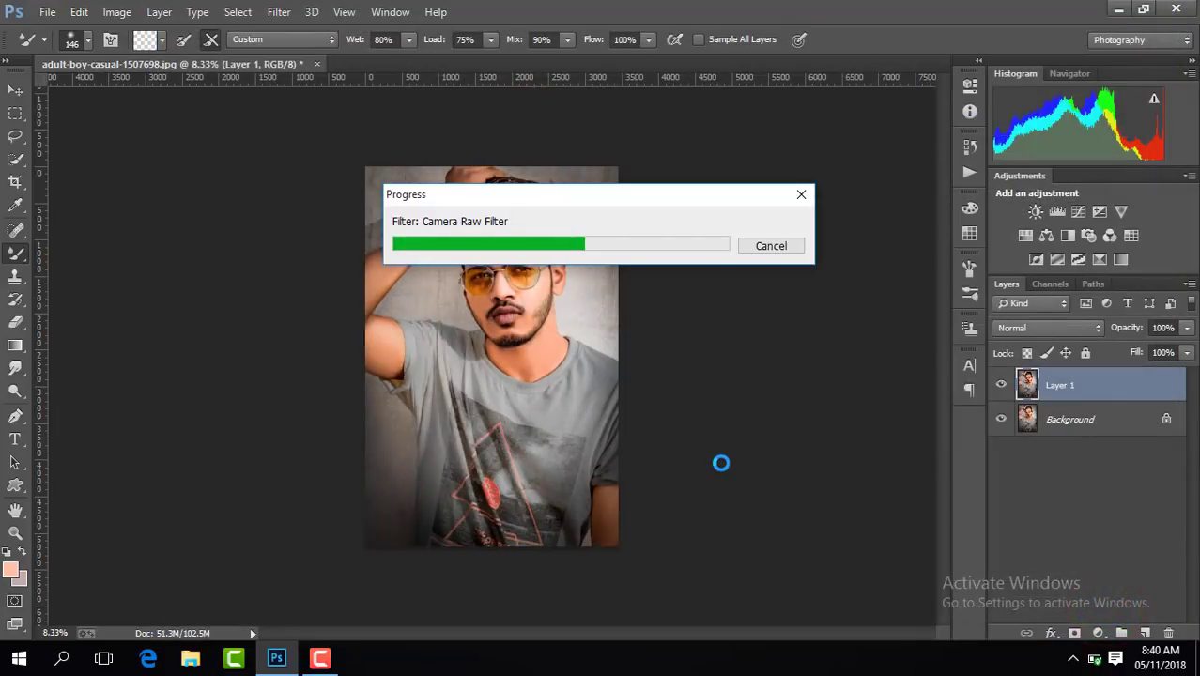
Toggle Layer 1's visibility to compare the final grading, and merge the visible layers.
left_click(1000, 386)
left_click(1001, 386)
right_click(1063, 386)
left_click(764, 520)
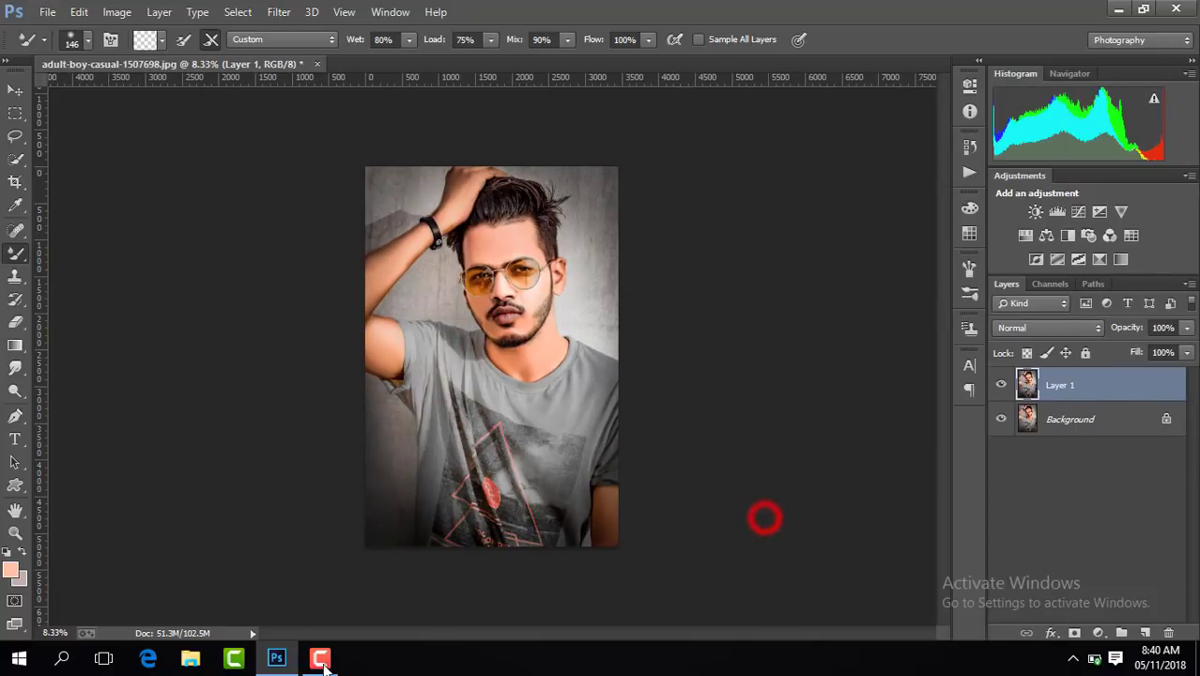